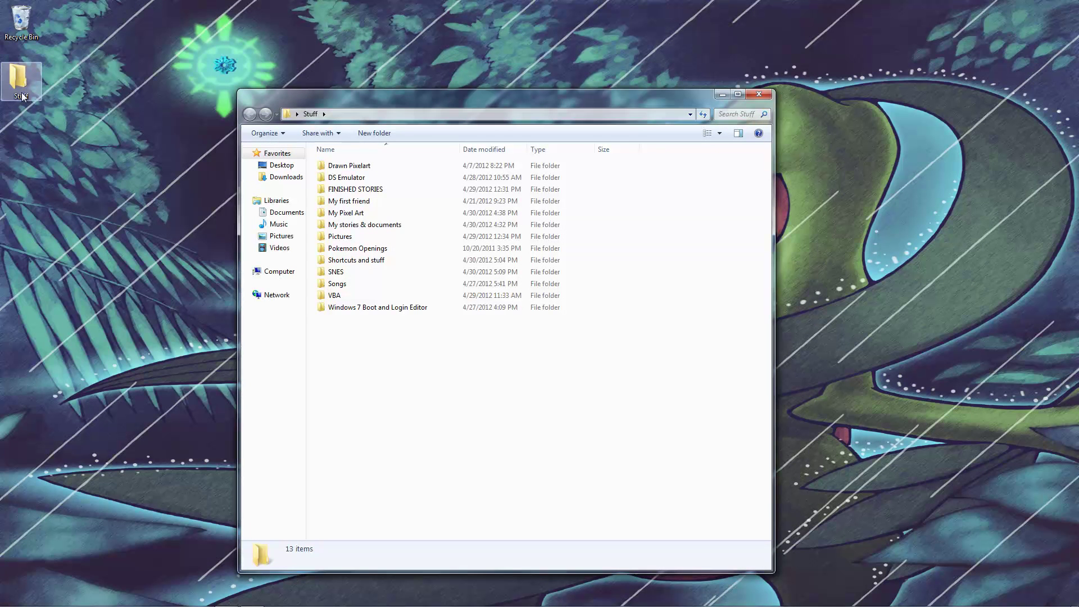
Open the Shortcuts and stuff folder inside Stuff and start Lunar Magic
click(379, 273)
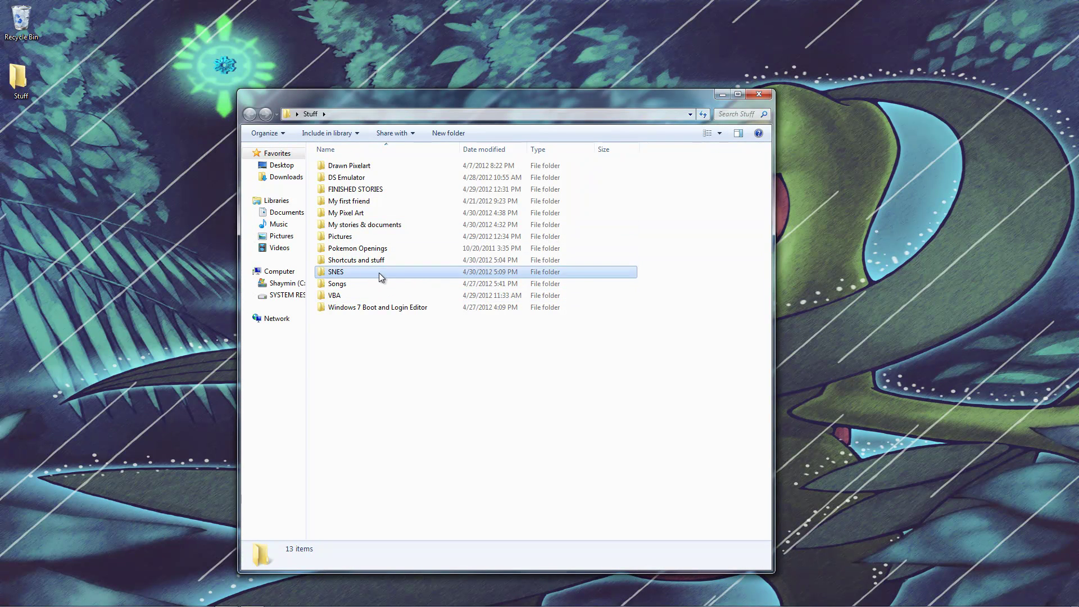
click(259, 118)
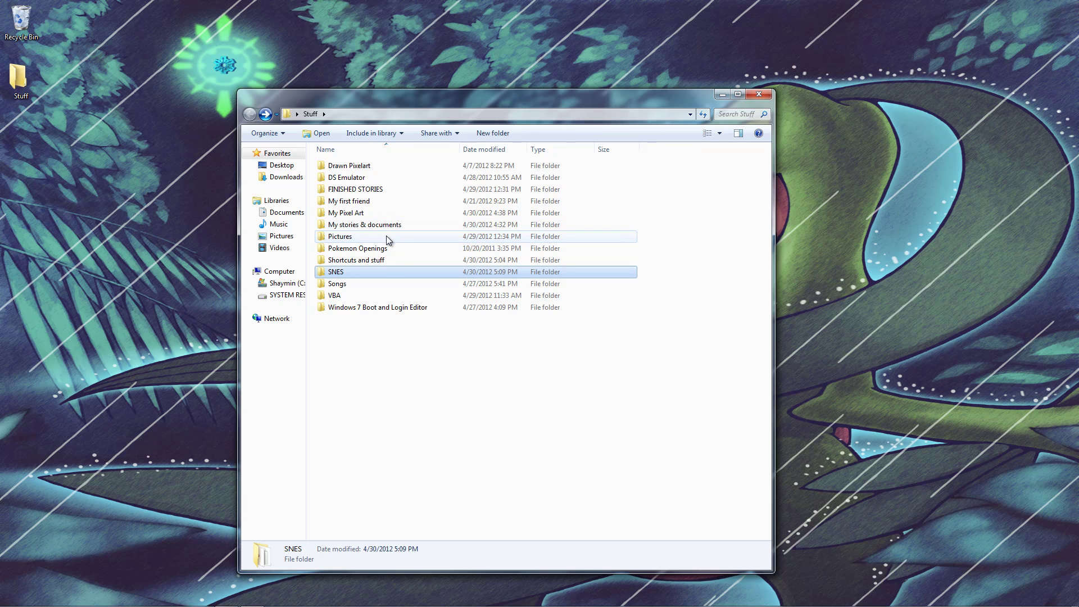
double_click(376, 259)
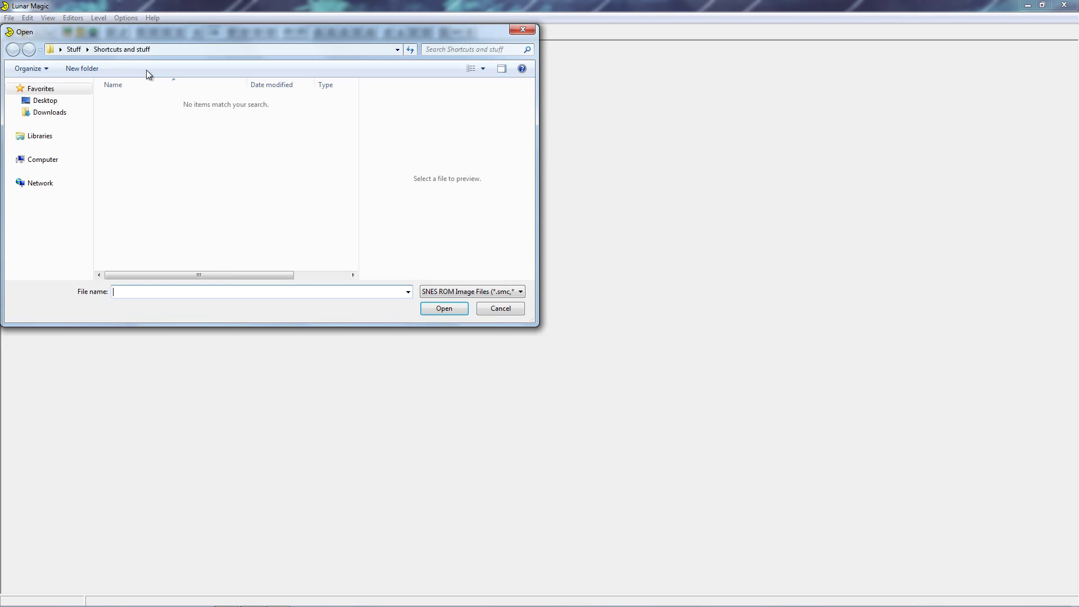
Open the ROM file Super Mario World.smc from the SNES folder inside Stuff on the Desktop
click(66, 103)
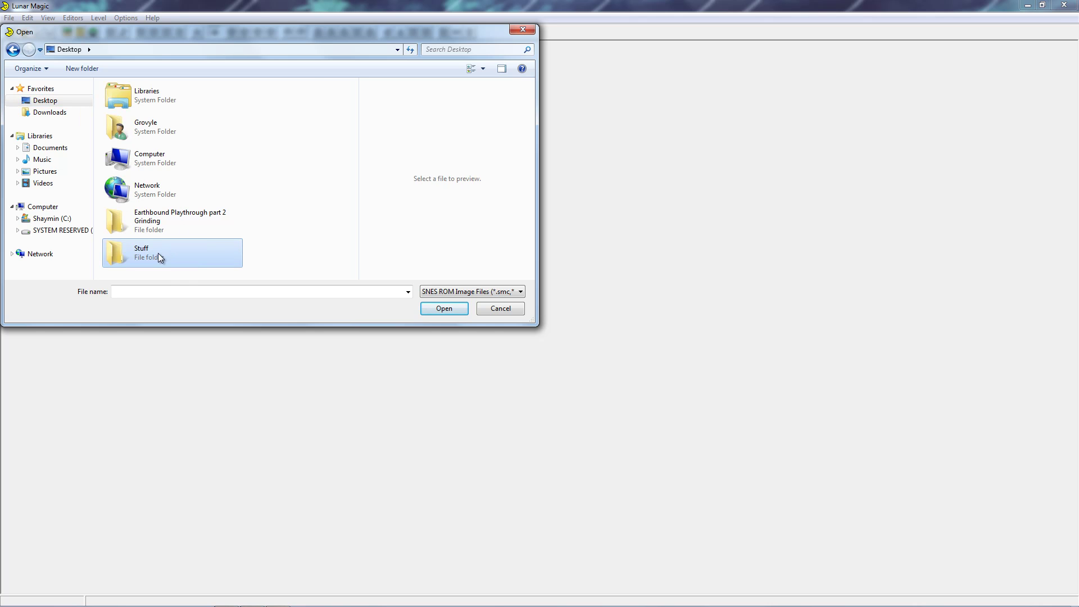
double_click(157, 253)
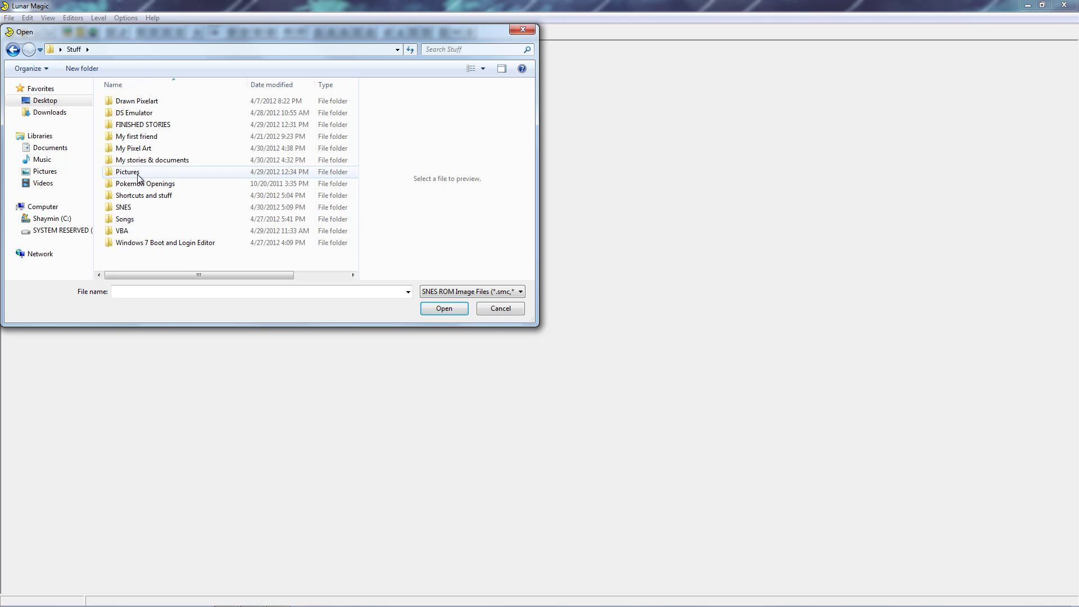
click(141, 207)
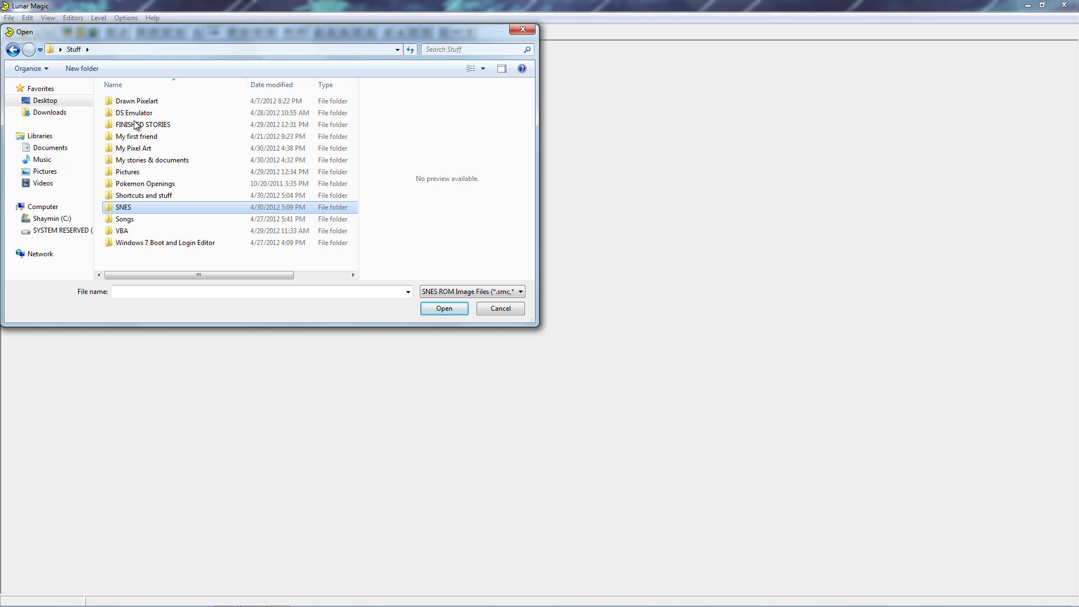
key(Return)
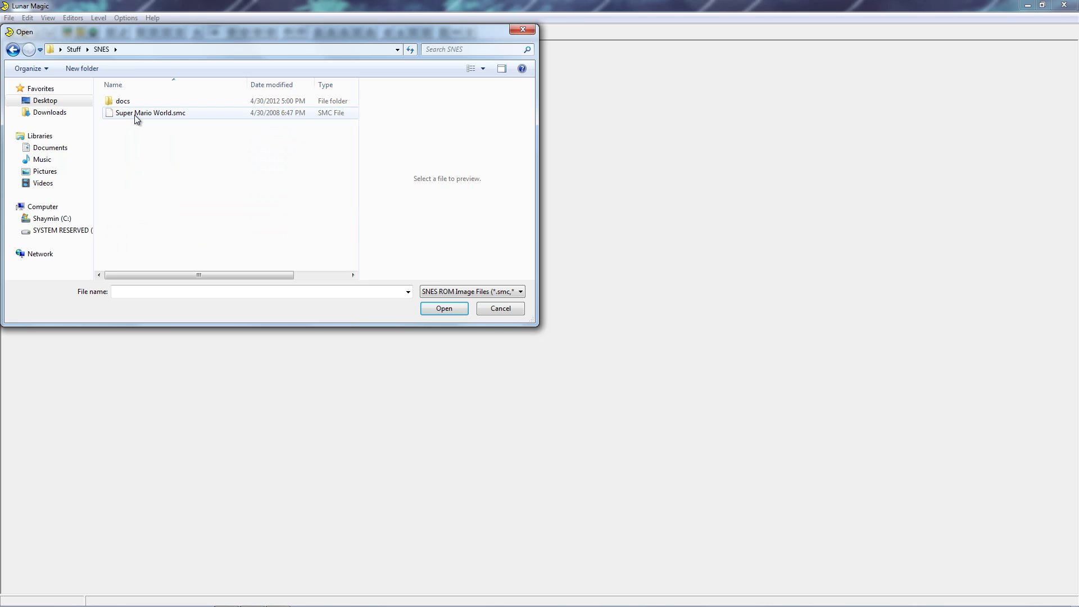
click(135, 115)
double_click(133, 115)
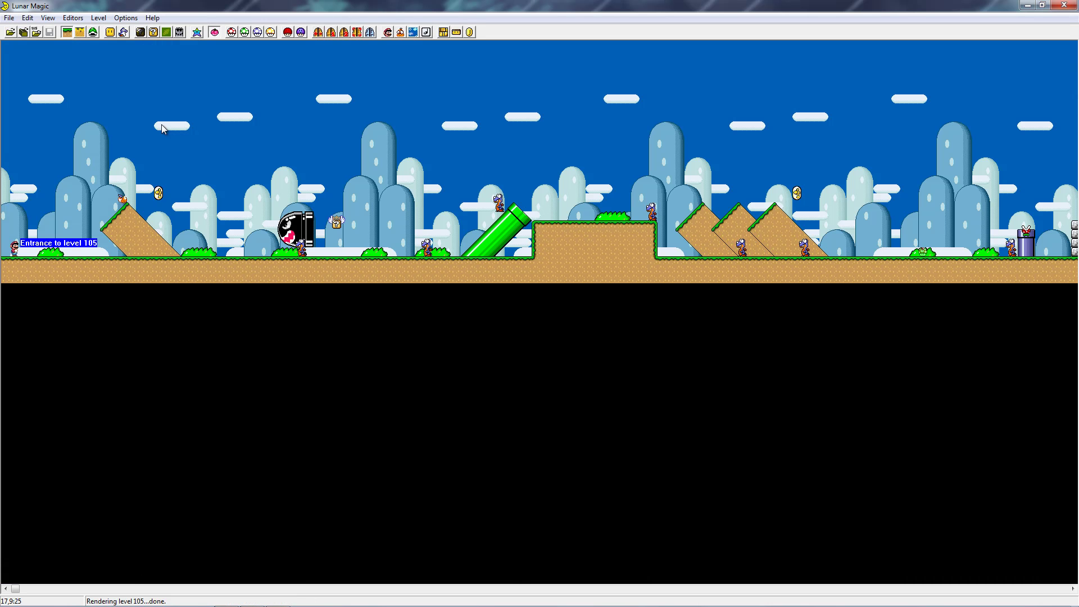
Clear level 105 by deleting all its sprites in sprite editing mode and all its objects in Layer 1 editing mode
click(93, 32)
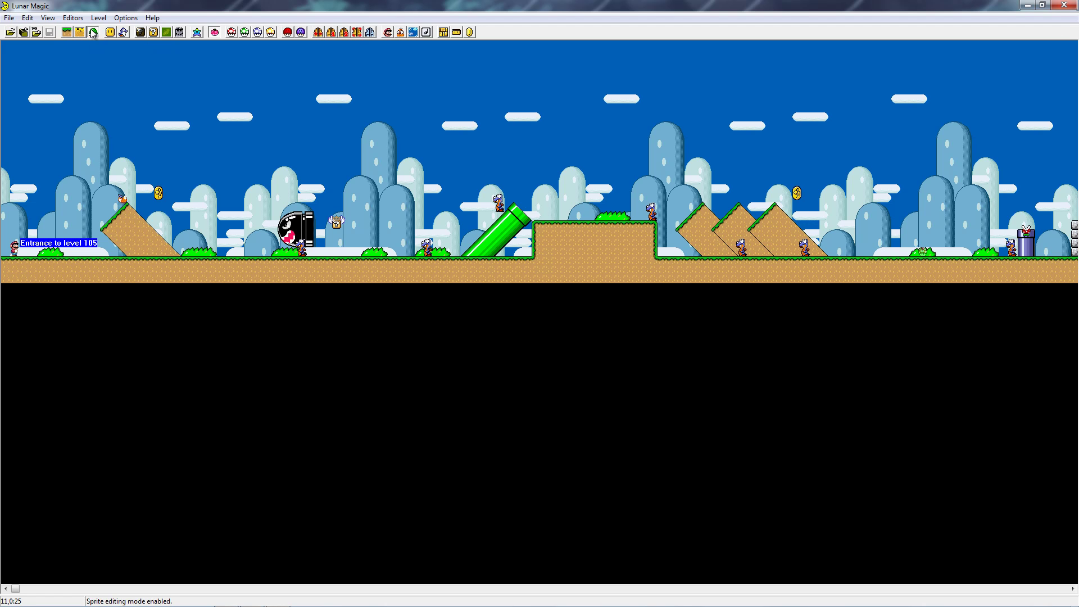
click(300, 225)
click(276, 208)
drag(379, 243, 548, 249)
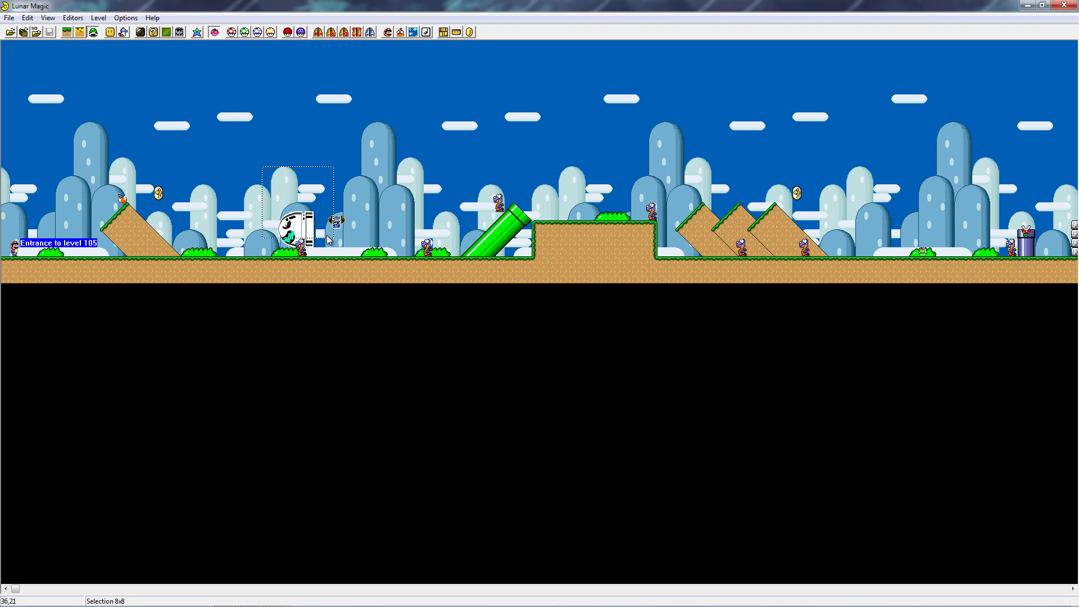
click(181, 209)
drag(8, 132, 1078, 281)
key(Delete)
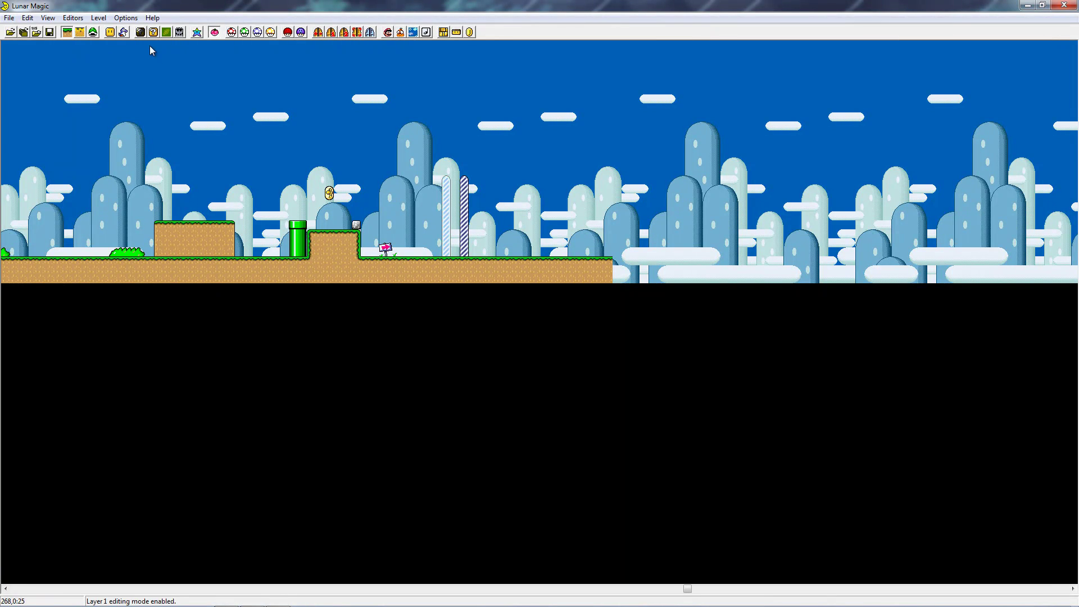
drag(727, 68, 2, 310)
key(Delete)
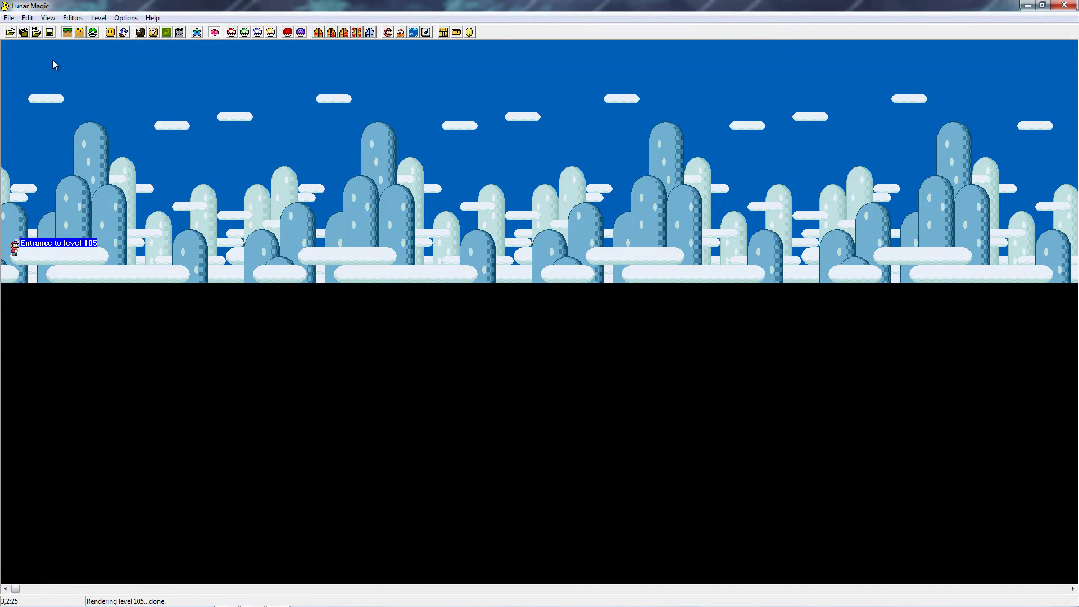
Open the Add Objects window and show Map16 Page 1 tiles under Direct Map16 Access
click(110, 32)
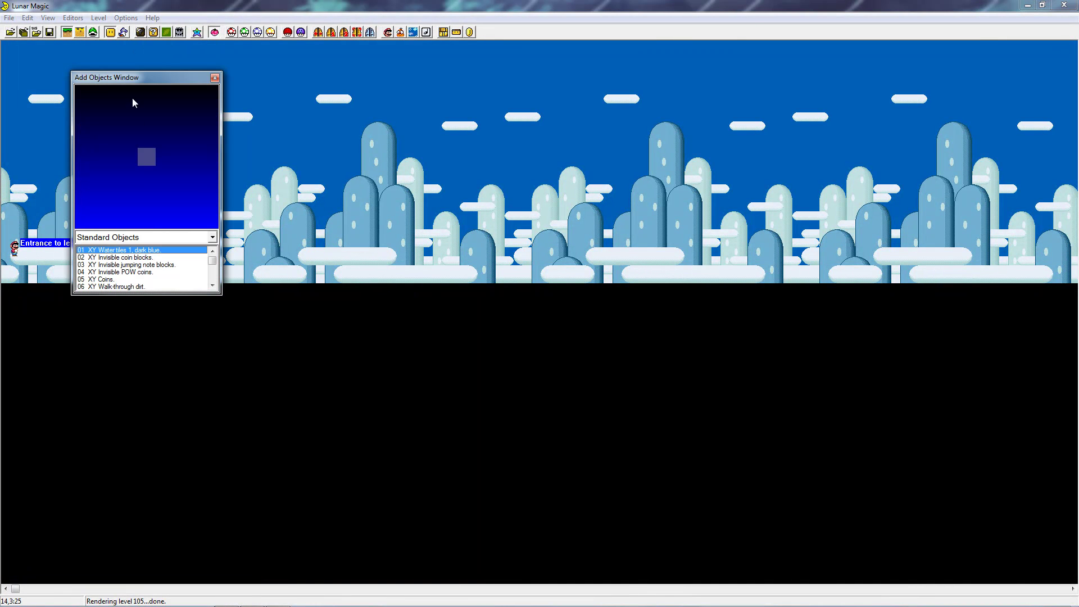
click(177, 238)
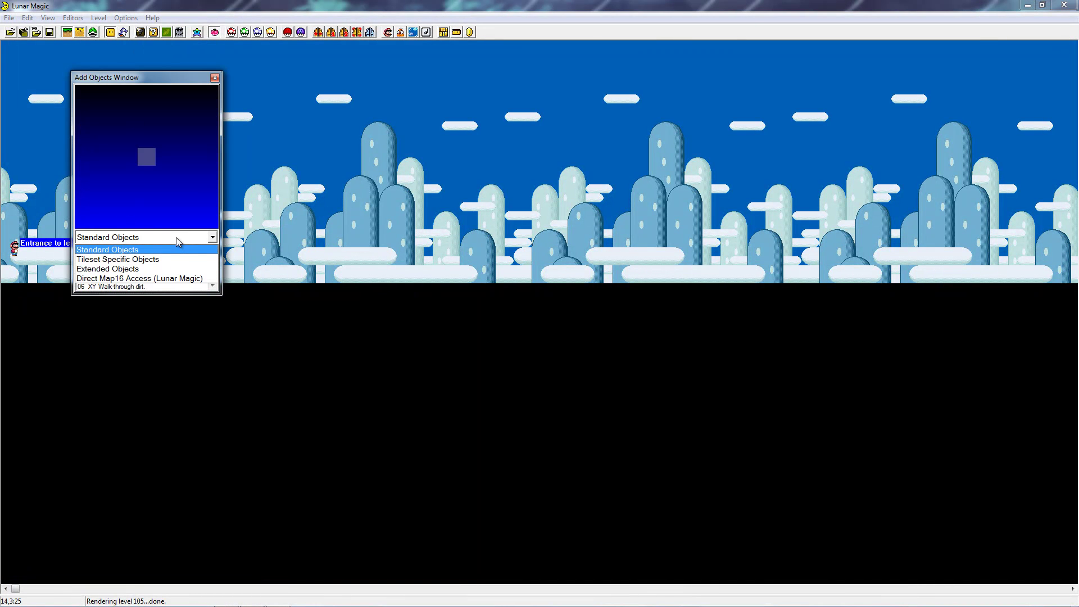
click(149, 278)
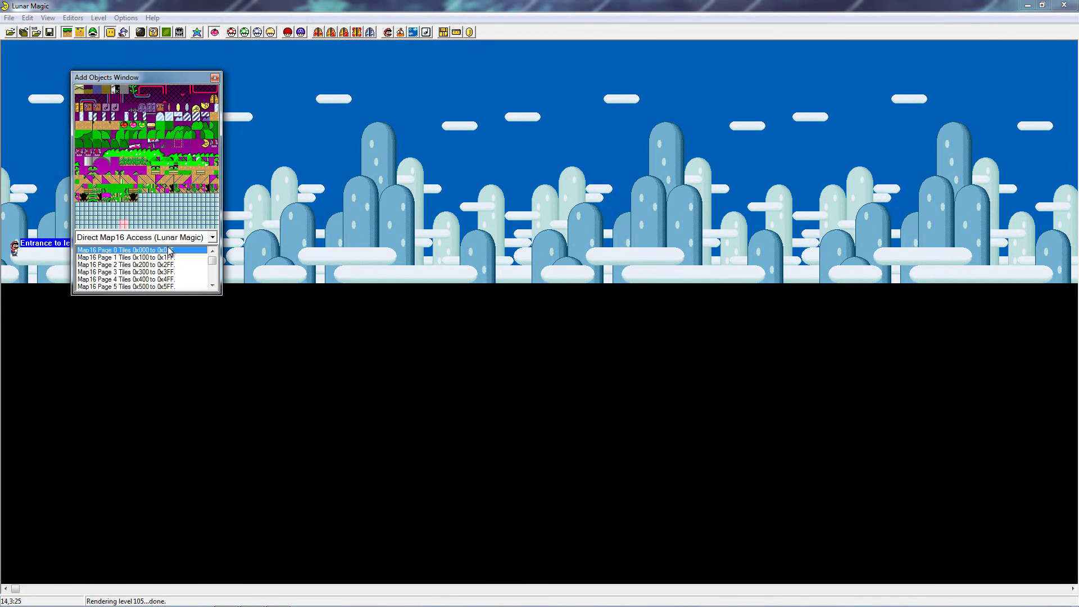
click(132, 257)
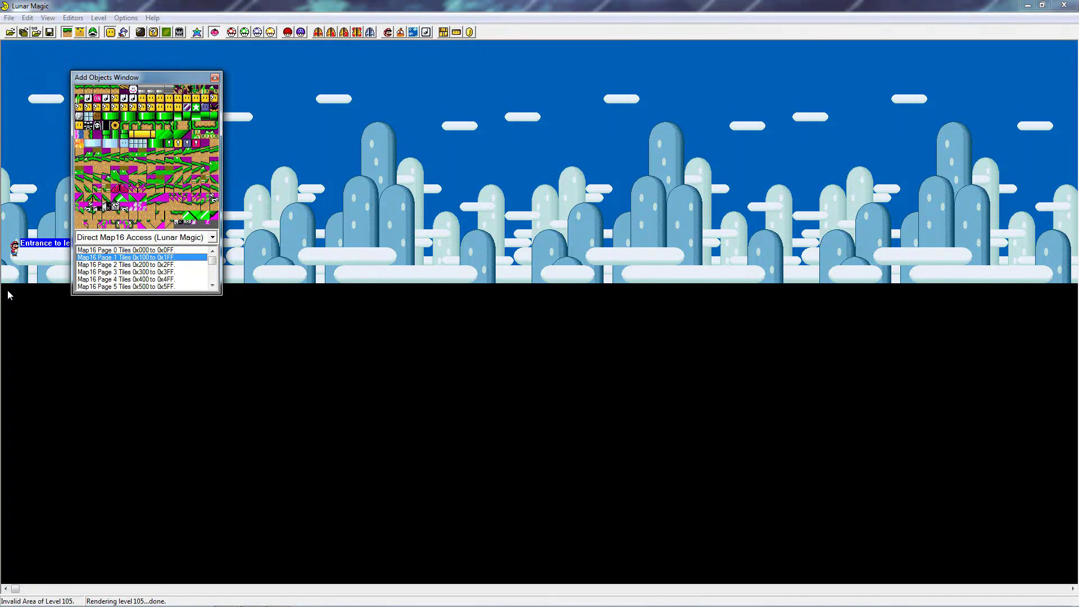
Place a grassy ground edge tile from Map16 Page 1 at the level's left end, just below the entrance
click(5, 271)
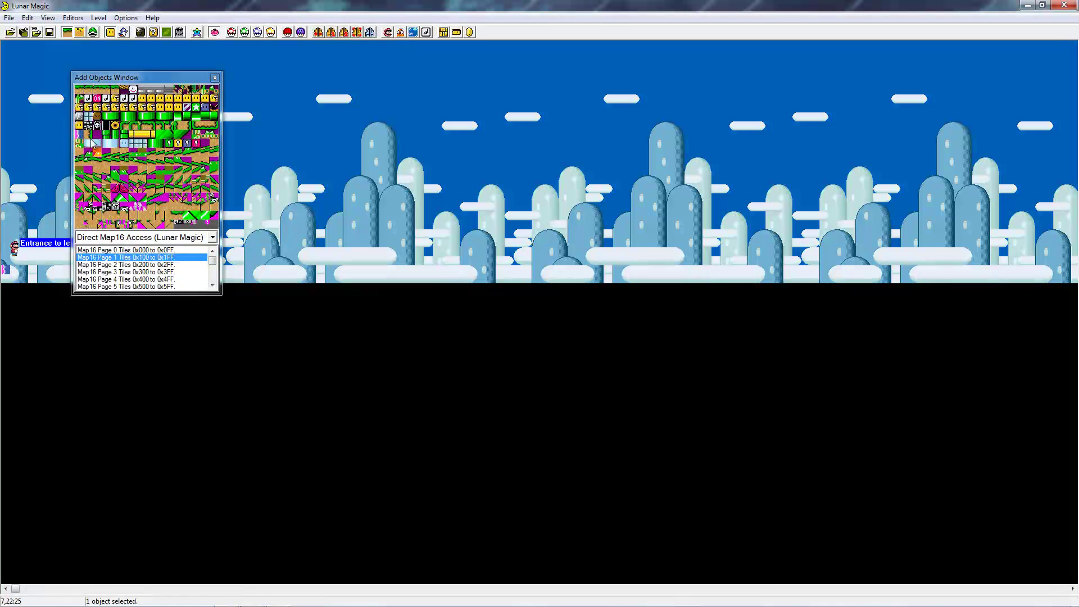
click(125, 125)
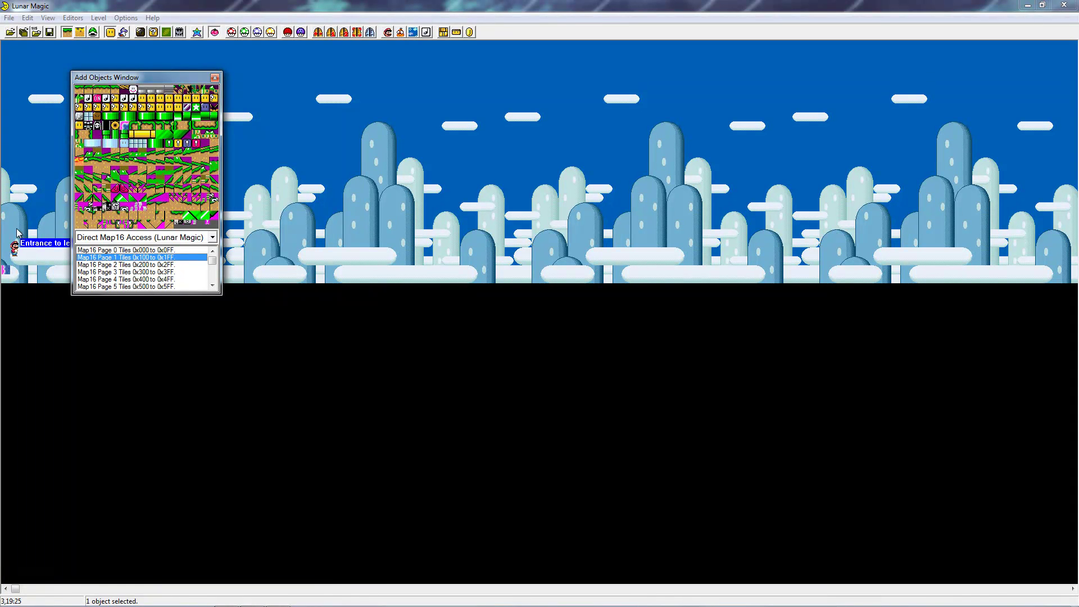
right_click(7, 261)
click(31, 261)
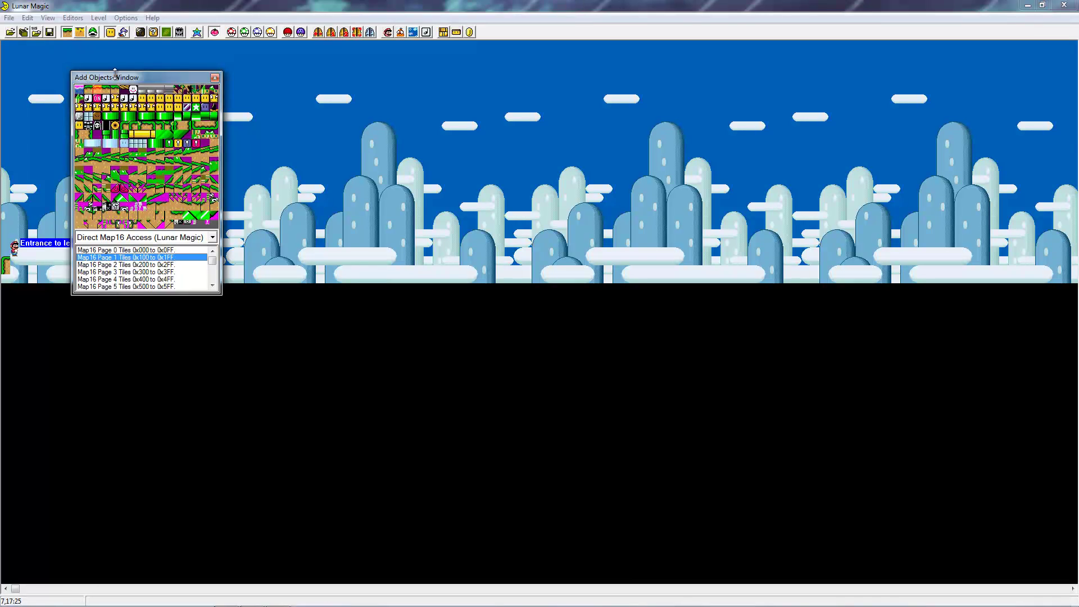
Move the Add Objects window clear of the level and delete the ground edge tile below the entrance
drag(125, 78, 528, 314)
click(20, 262)
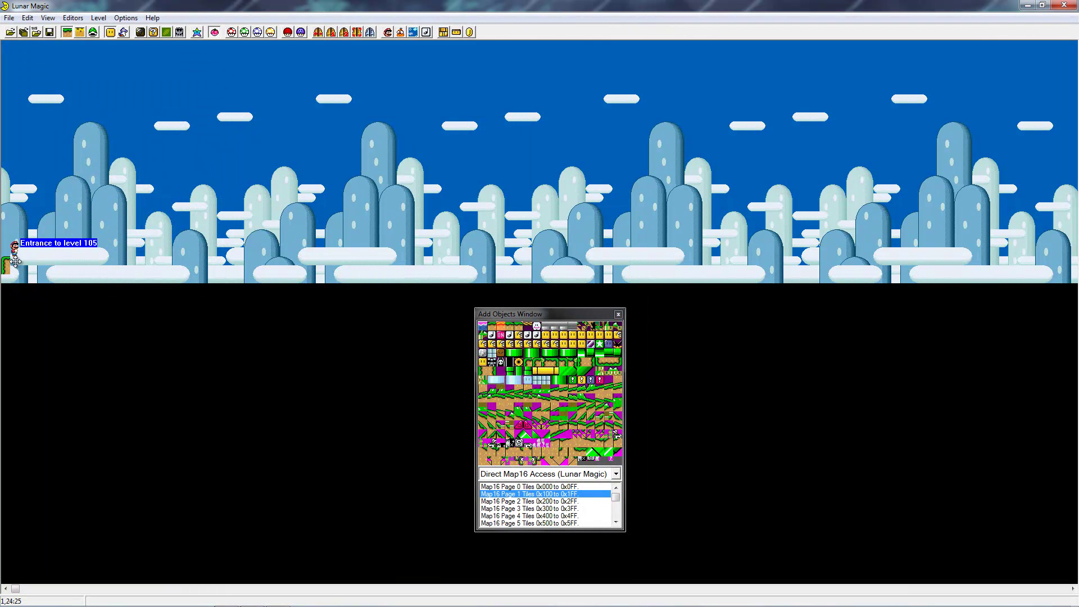
drag(21, 265, 110, 274)
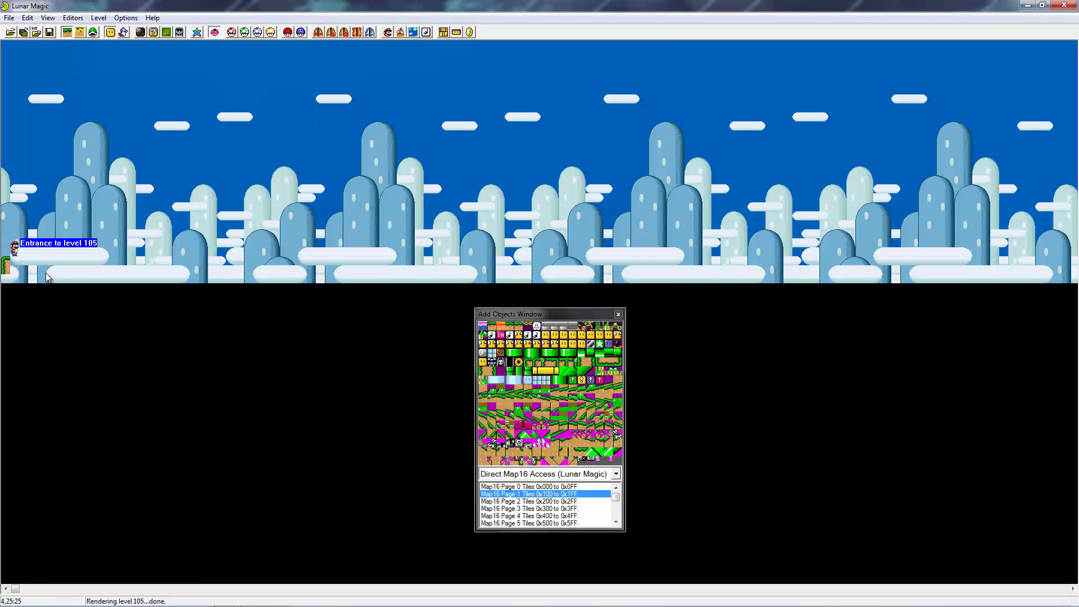
click(6, 265)
key(Delete)
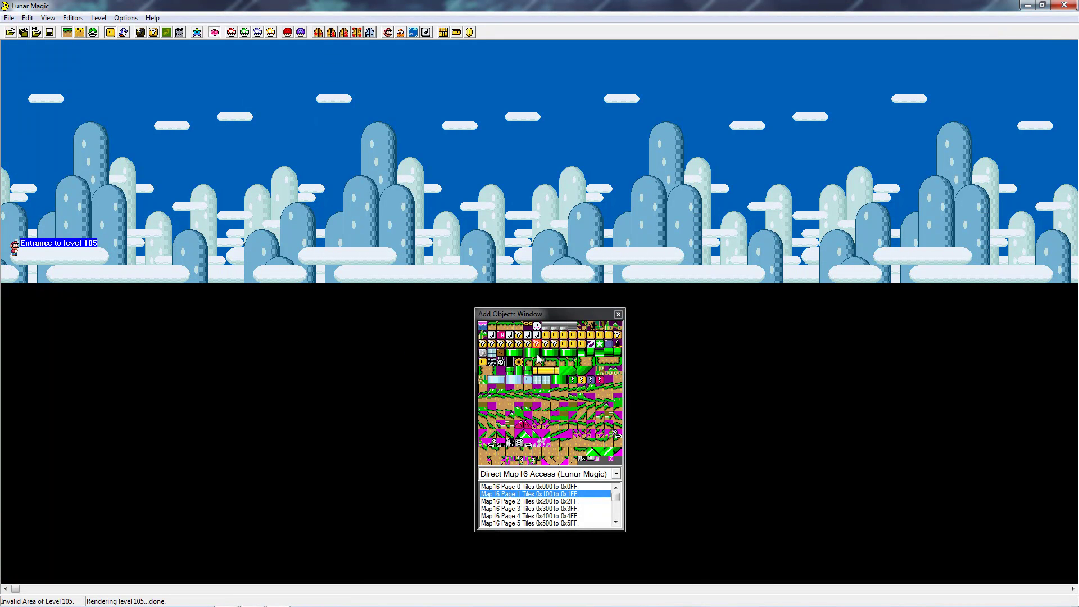
Switch the Add Objects window to Standard Objects and select the Ledge object (14)
click(523, 474)
click(527, 486)
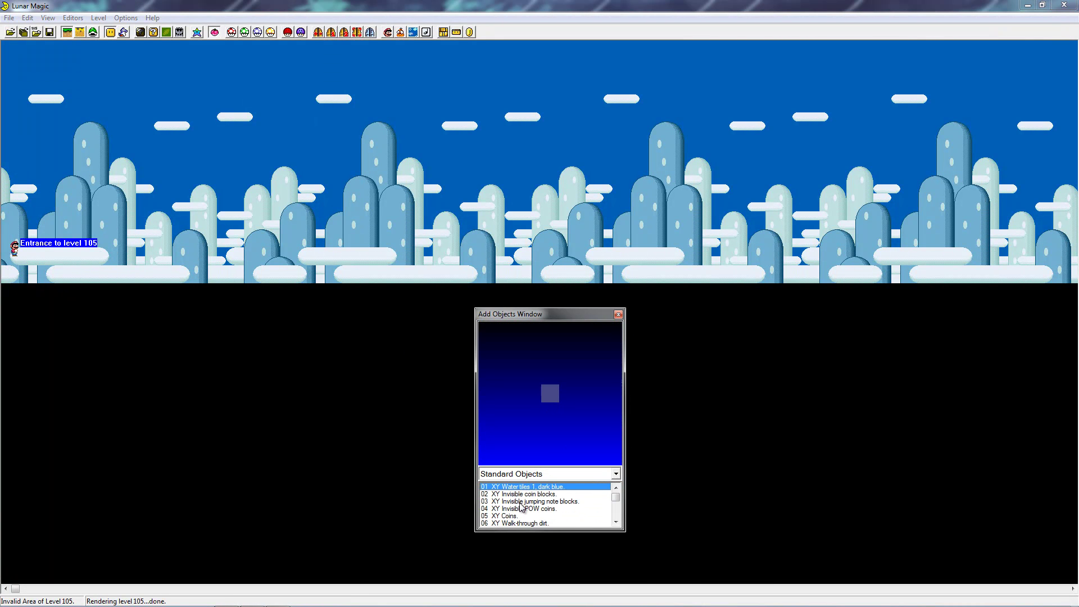
key(Down)
key(Down)
key(Down)
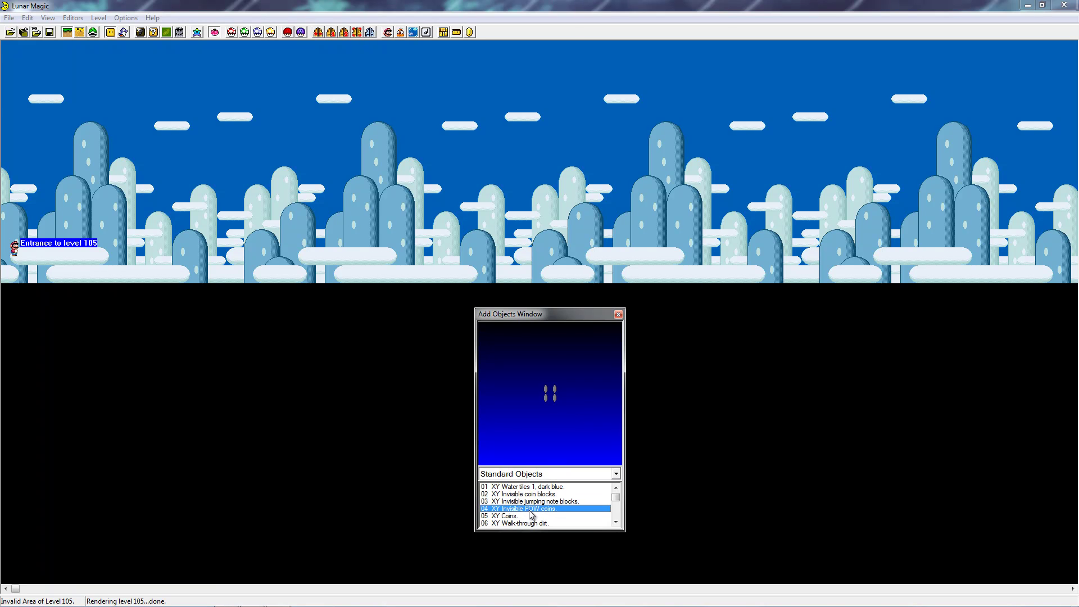
click(524, 516)
key(Down)
key(Down)
key(Down)
key(Down)
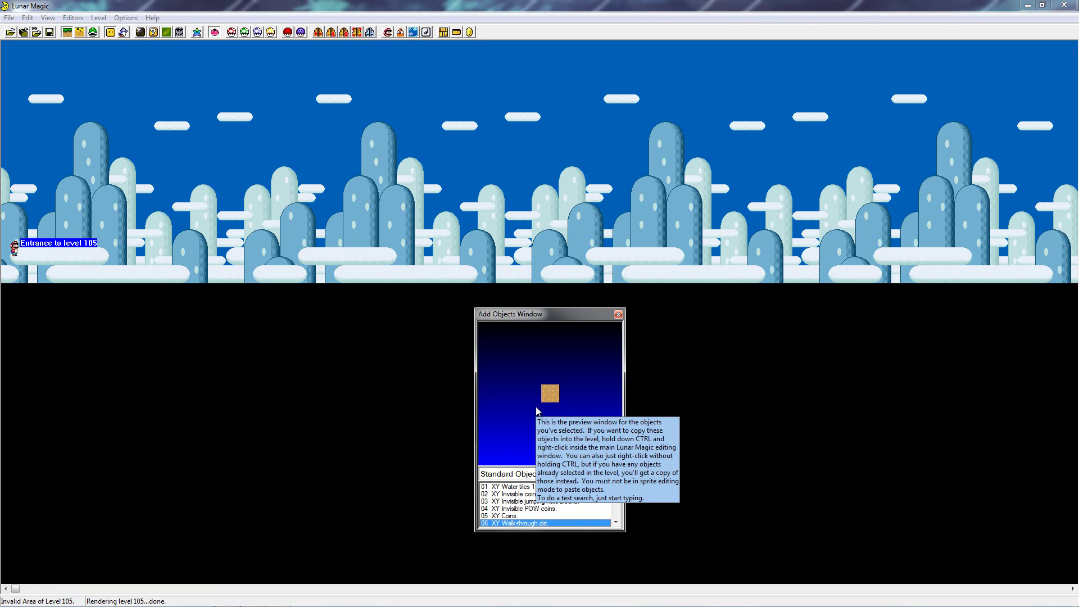
key(Down)
key(Down)
key(Down)
key(Down)
key(Down)
key(Down)
key(Down)
key(Down)
key(Down)
key(Down)
key(Down)
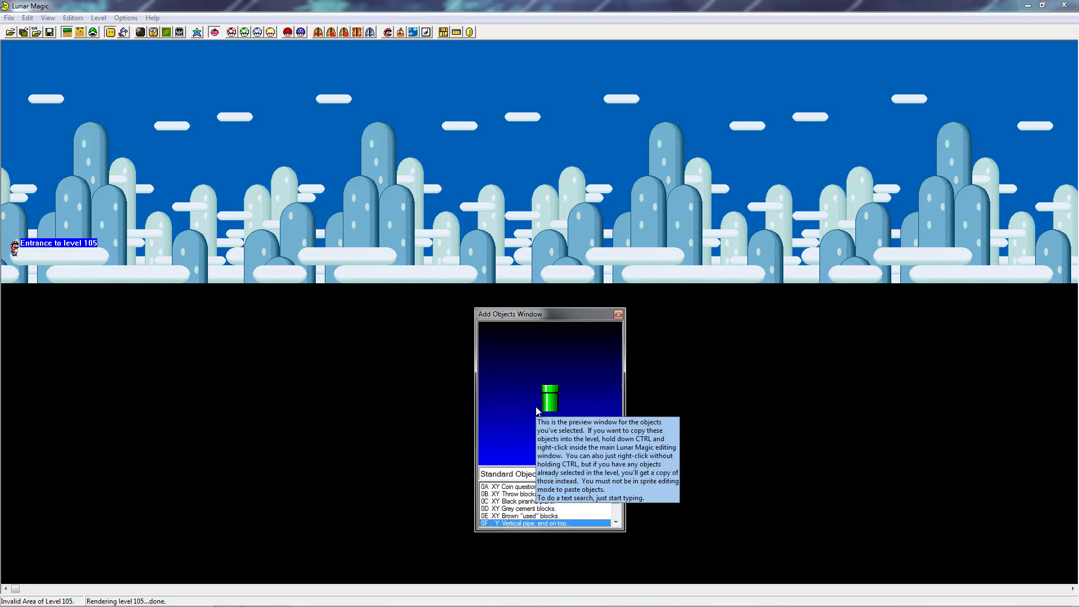
key(Down)
key(Down)
key(Down)
key(Down)
key(Down)
key(Down)
key(Down)
key(Down)
key(Down)
key(Down)
key(Down)
key(Down)
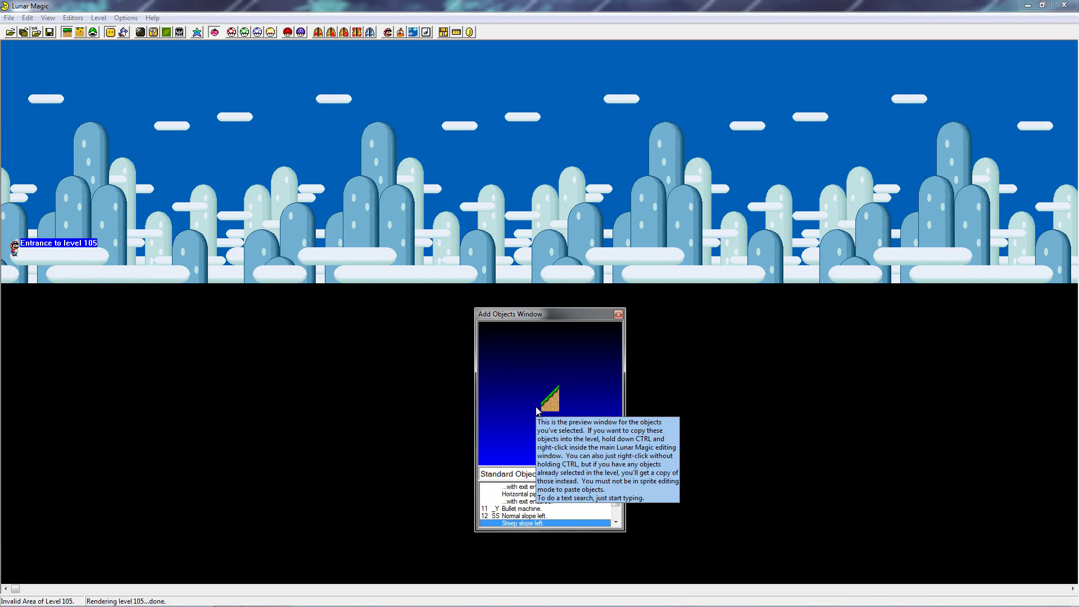
key(Down)
key(Down)
key(Down)
key(Down)
key(Down)
key(Down)
key(Down)
key(Down)
key(Down)
key(Down)
key(Down)
key(Down)
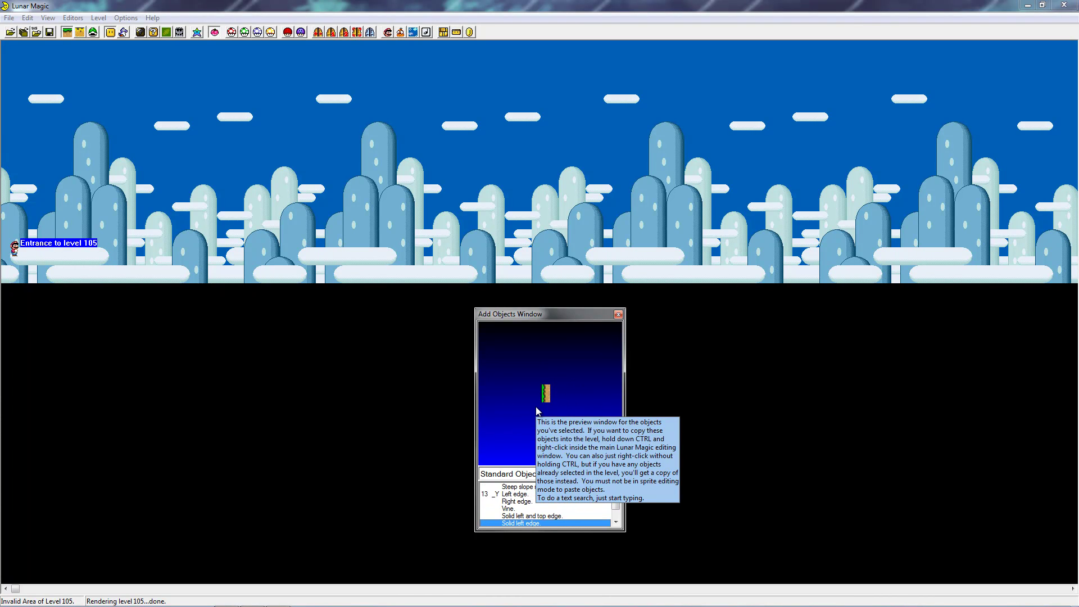
key(Up)
key(Up)
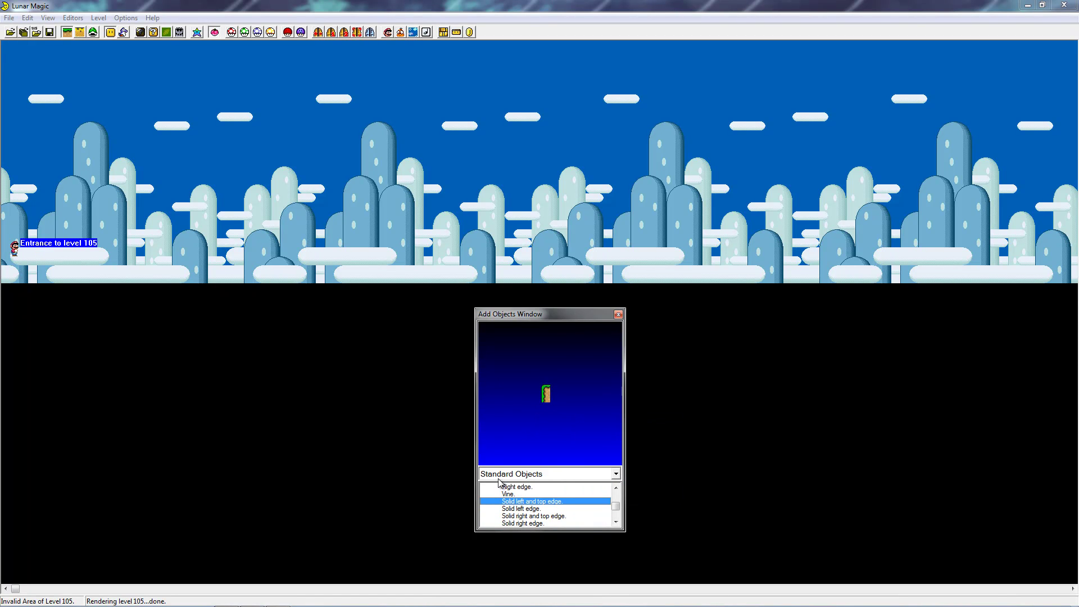
key(Down)
key(Down)
key(Down)
key(Down)
key(Down)
key(Down)
key(Down)
key(Down)
key(Down)
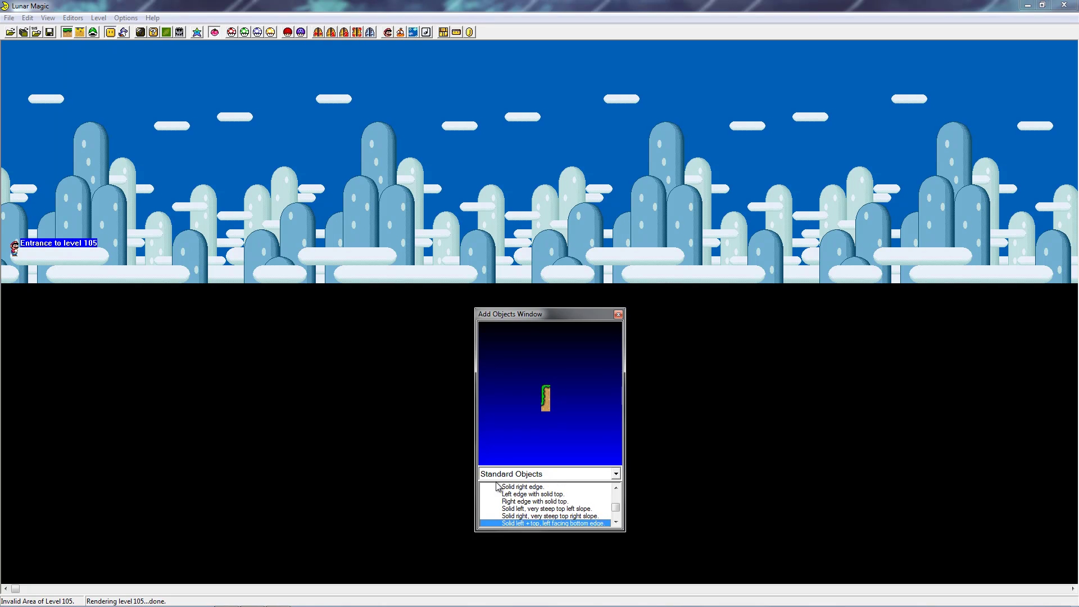
key(Down)
key(Down)
key(Down)
key(Up)
key(Up)
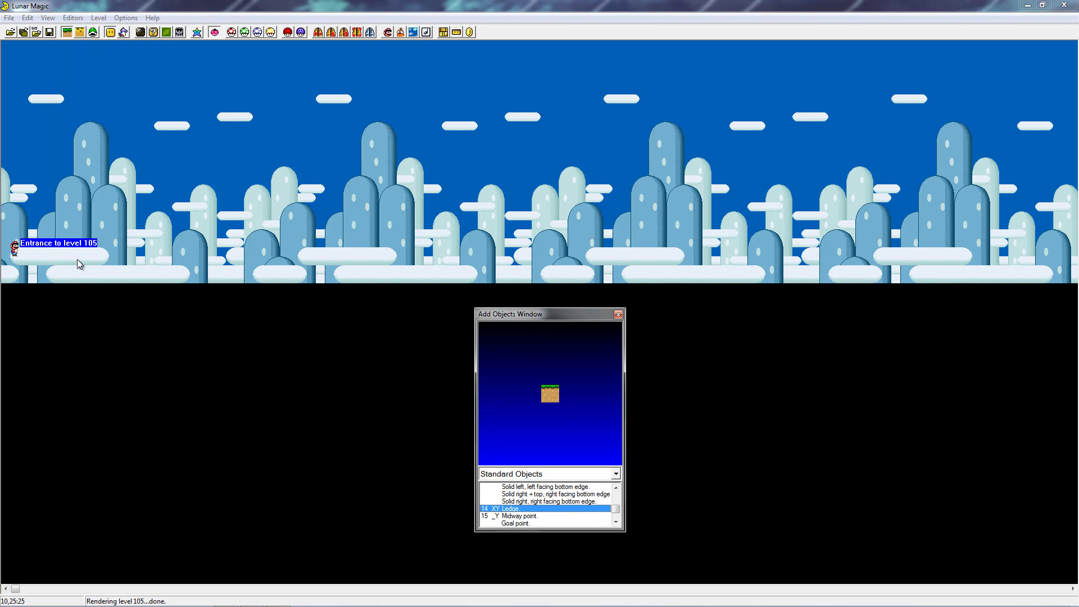
Place a Ledge below the level entrance, stretch it to about 16 tiles wide, and extend it with a second short Ledge at its right end
right_click(5, 264)
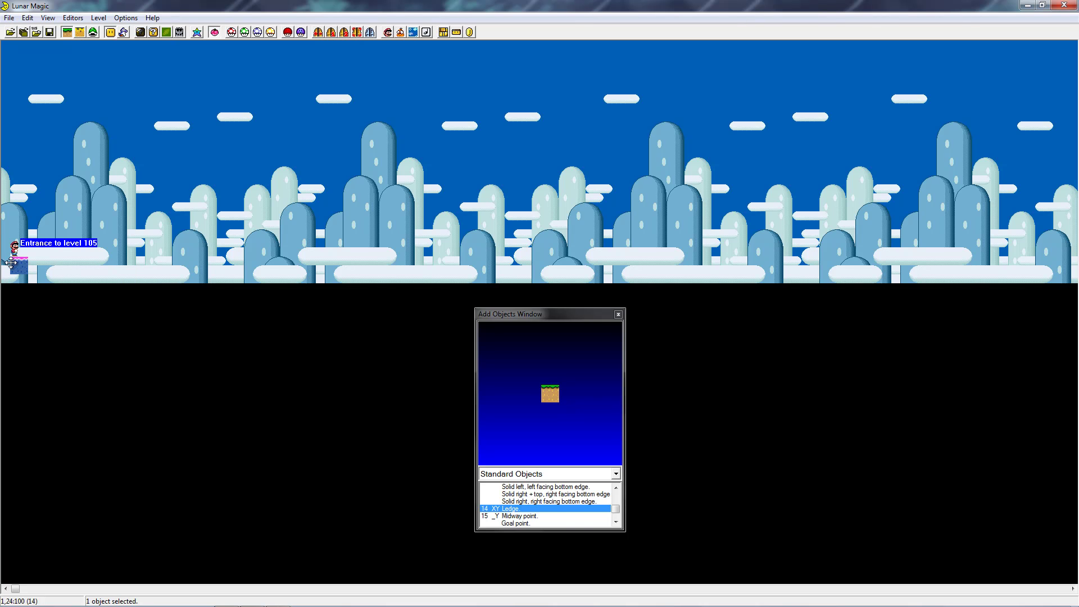
drag(36, 265, 585, 258)
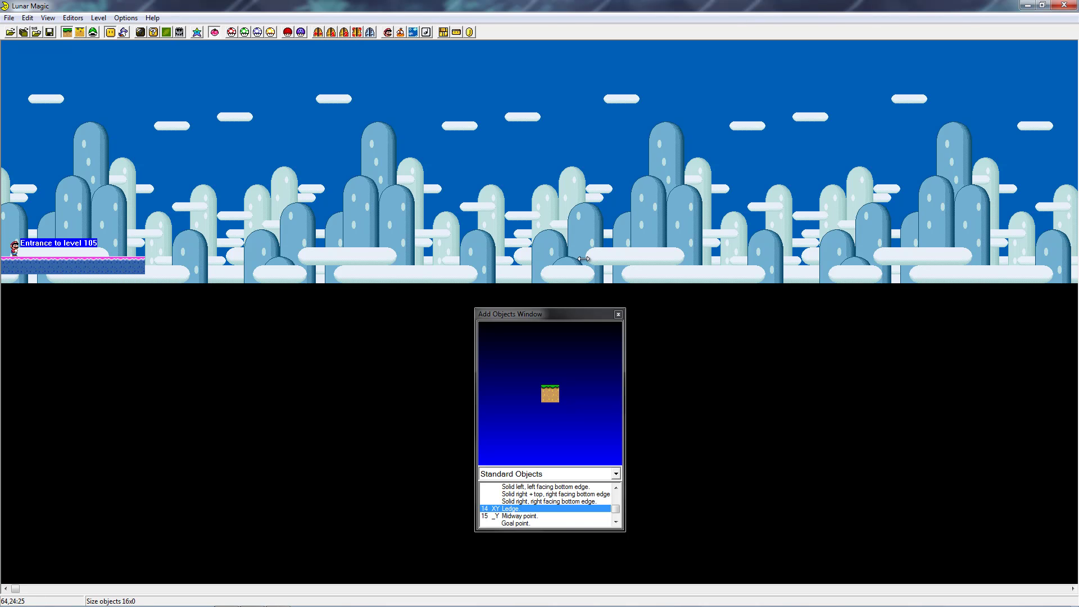
drag(110, 274, 384, 256)
right_click(157, 266)
drag(158, 268, 148, 261)
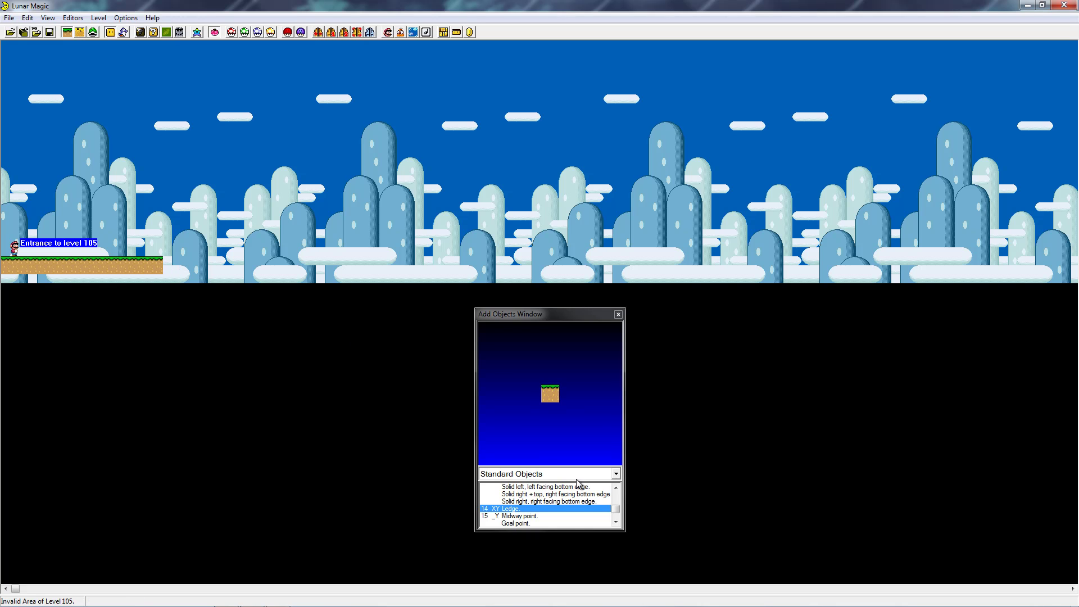
Place a "Solid left, left facing bottom edge" wall at the ground ledge's right end and stretch it to about 6 tiles tall
click(538, 501)
click(538, 495)
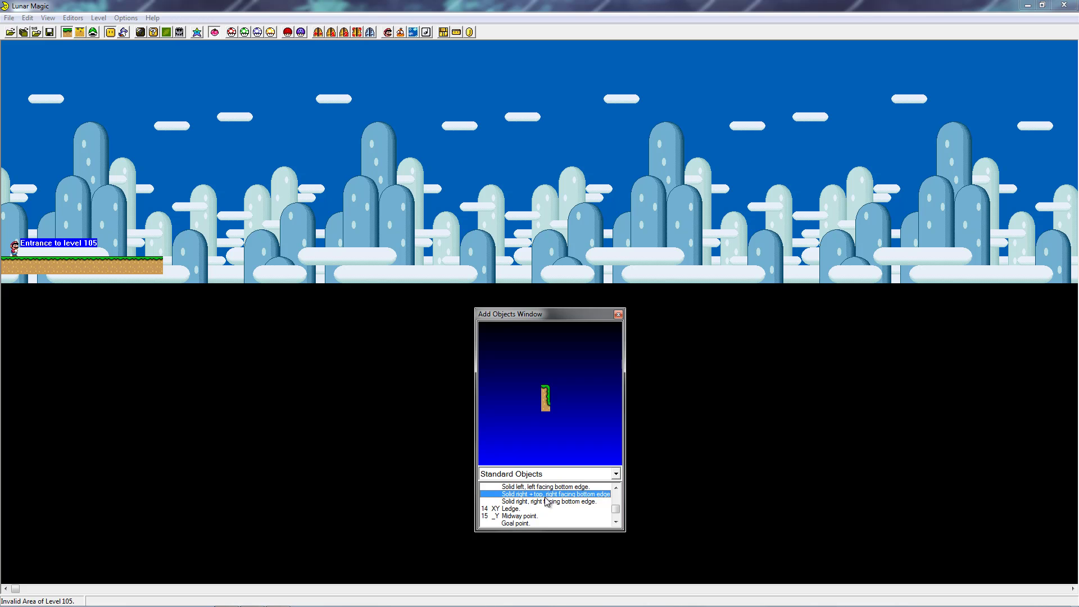
click(534, 488)
right_click(192, 217)
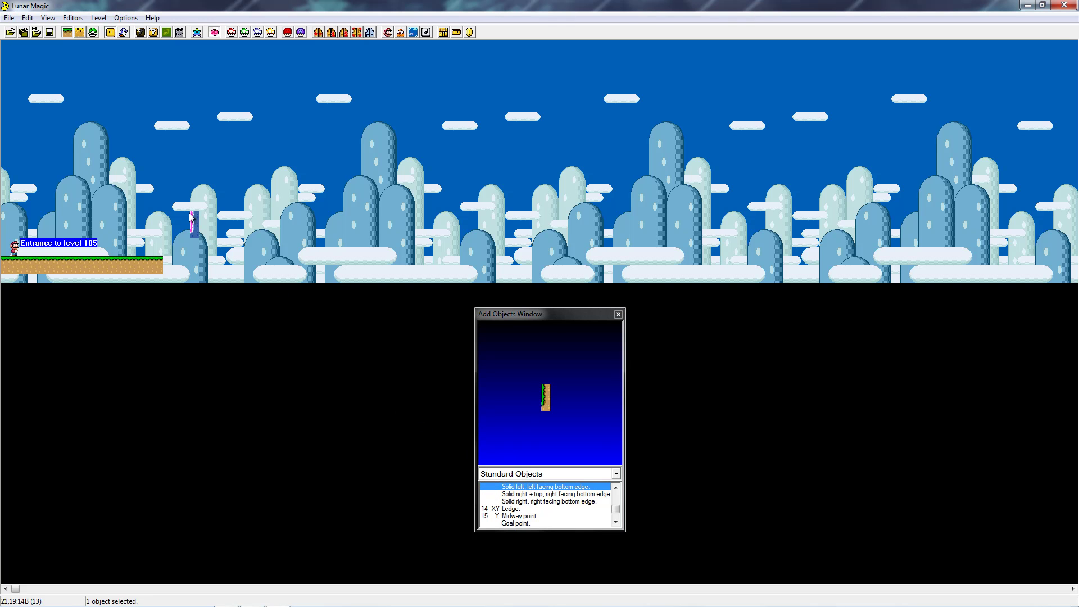
drag(192, 217, 166, 222)
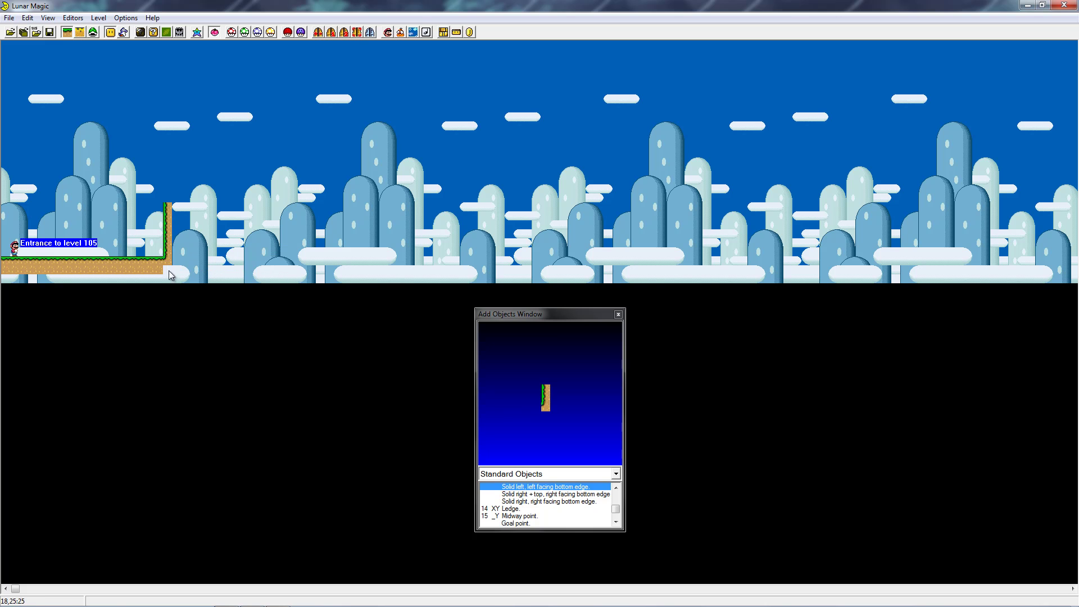
drag(170, 274, 167, 262)
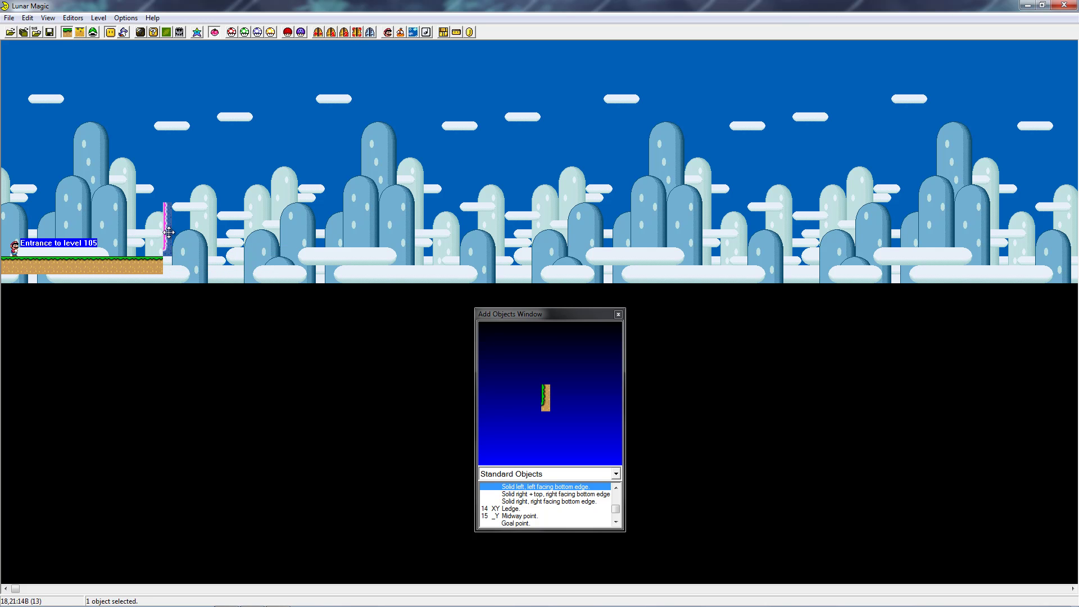
click(188, 244)
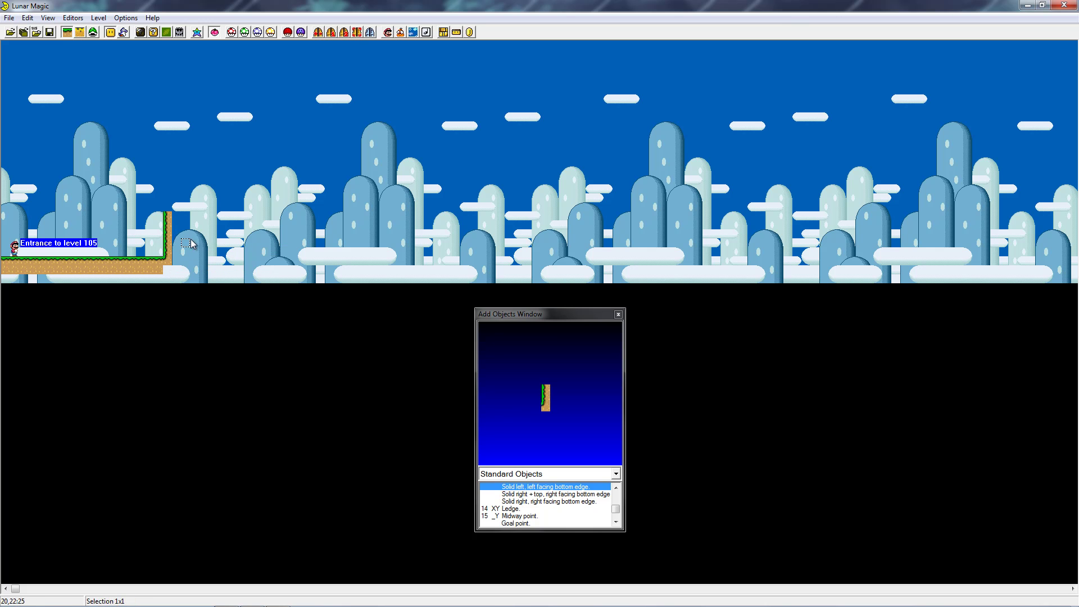
Place a "Solid left + top, left facing bottom edge" corner piece at the top of the wall
click(520, 495)
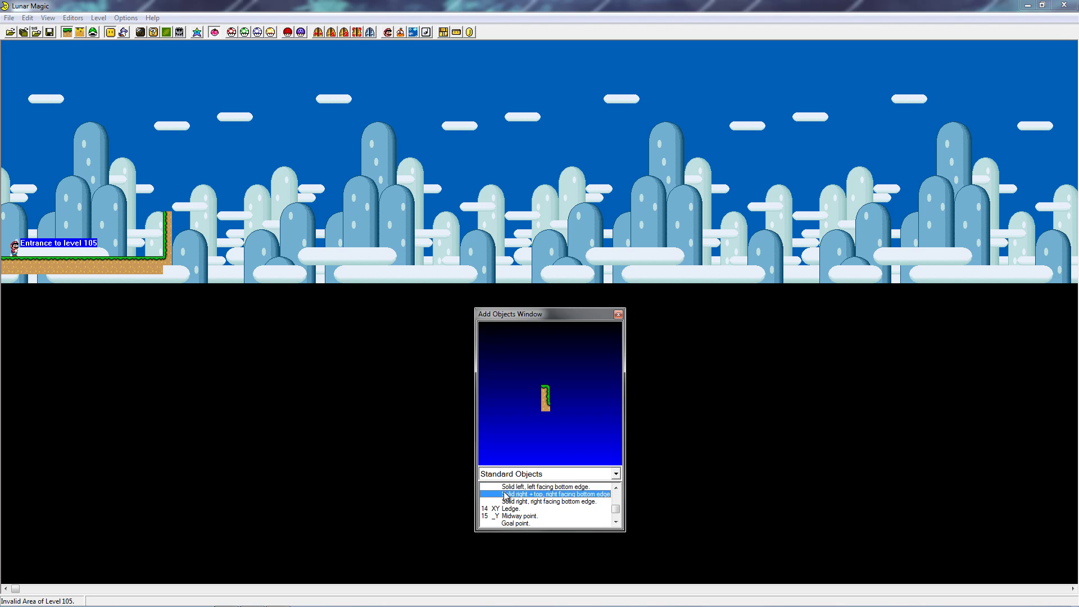
key(Up)
key(Up)
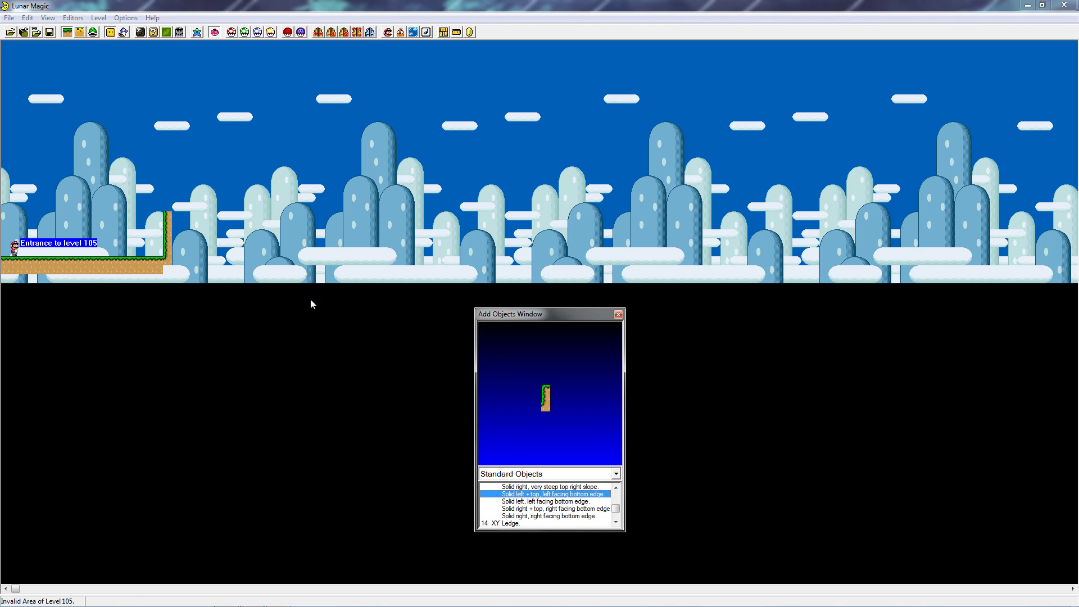
drag(183, 223, 165, 216)
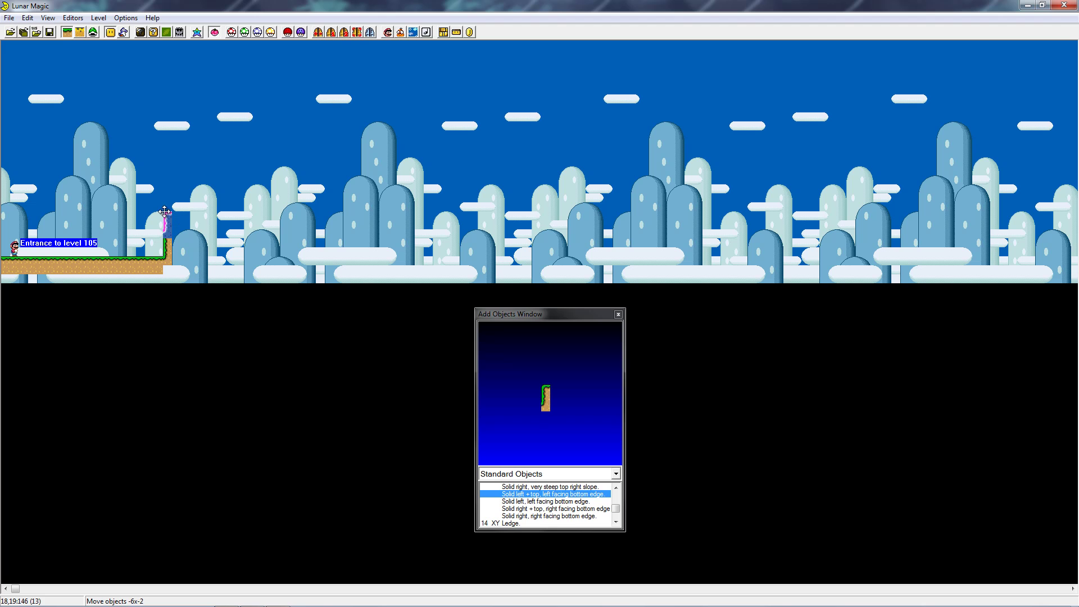
click(220, 253)
Raise the grassy corner piece one tile and realign the left-facing wall beneath it so the two join down to the ground ledge
click(169, 243)
key(plus)
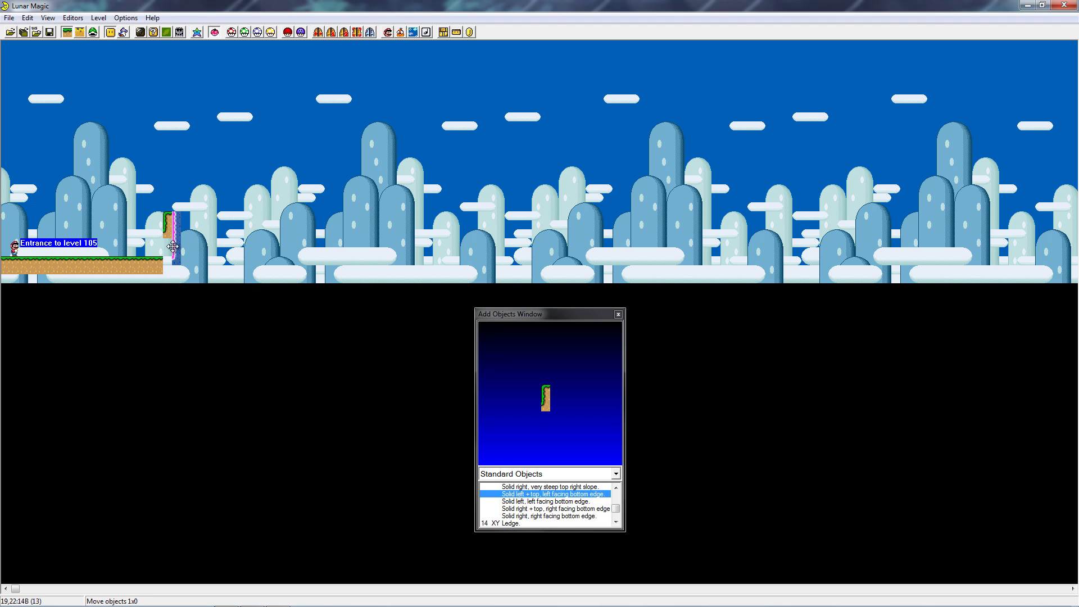
click(217, 241)
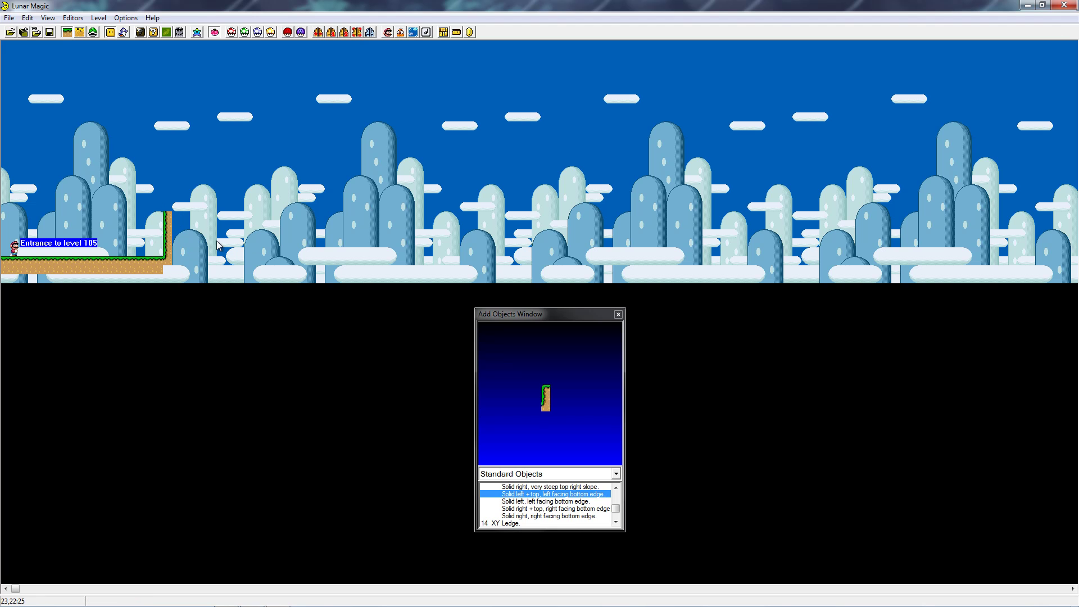
mouse_move(171, 232)
mouse_down()
mouse_move(177, 238)
mouse_move(164, 231)
mouse_up()
click(165, 224)
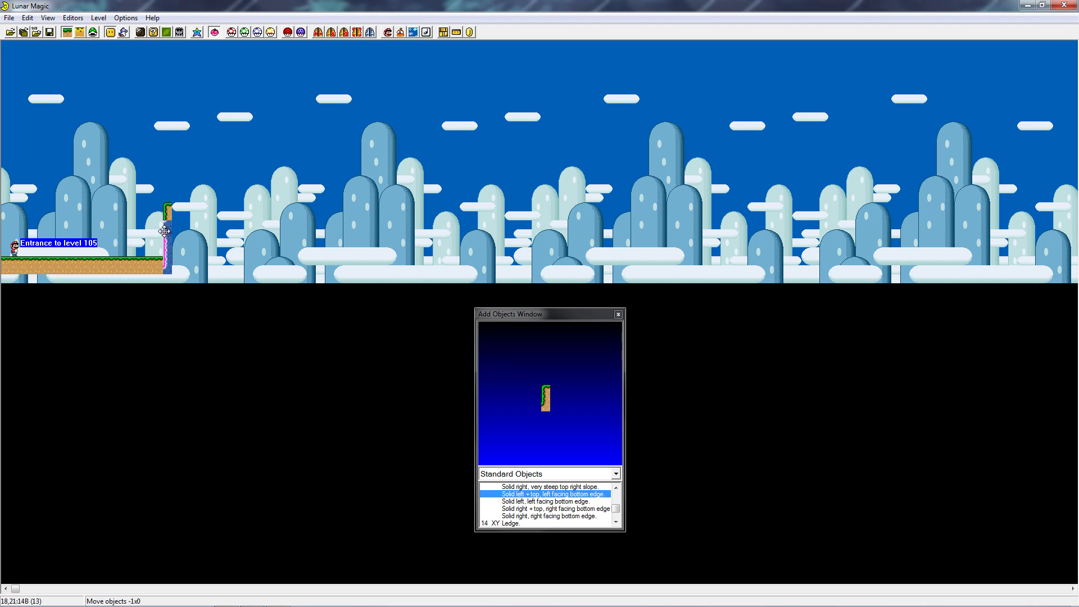
click(196, 234)
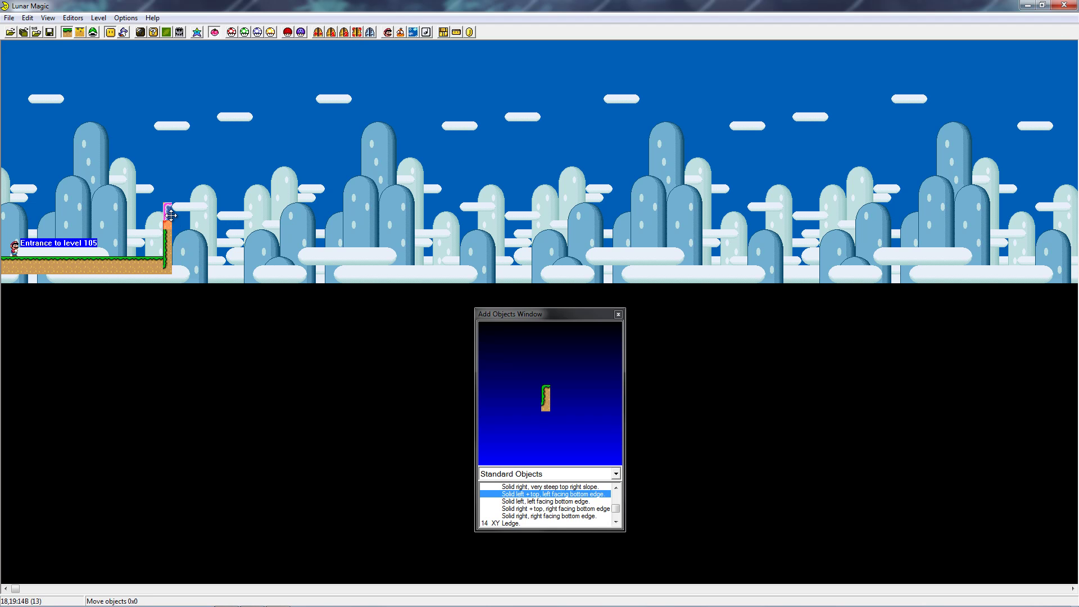
click(174, 238)
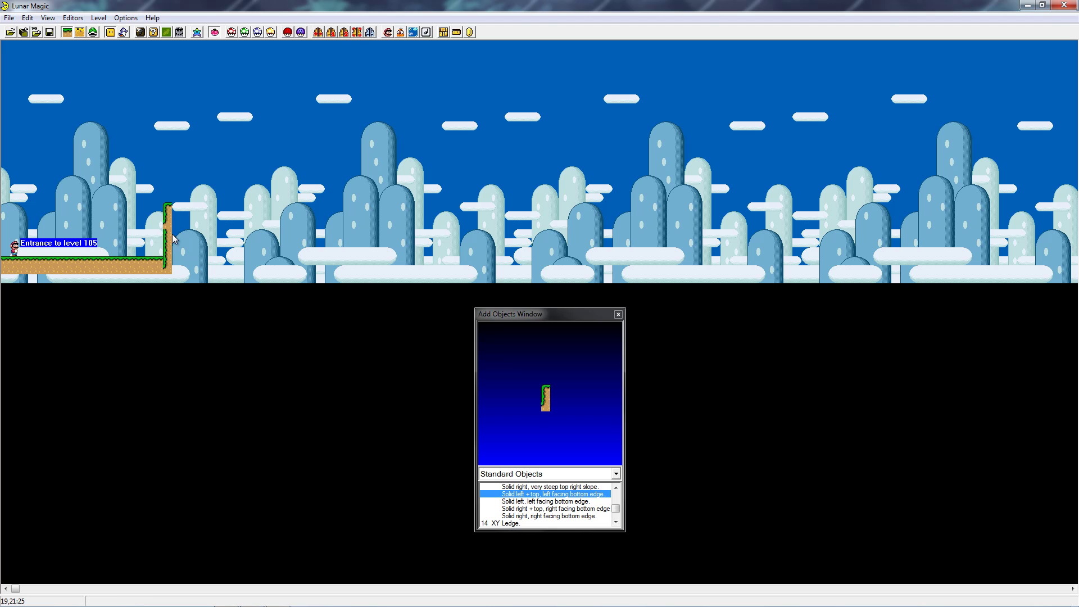
click(170, 240)
drag(171, 241, 171, 241)
click(168, 259)
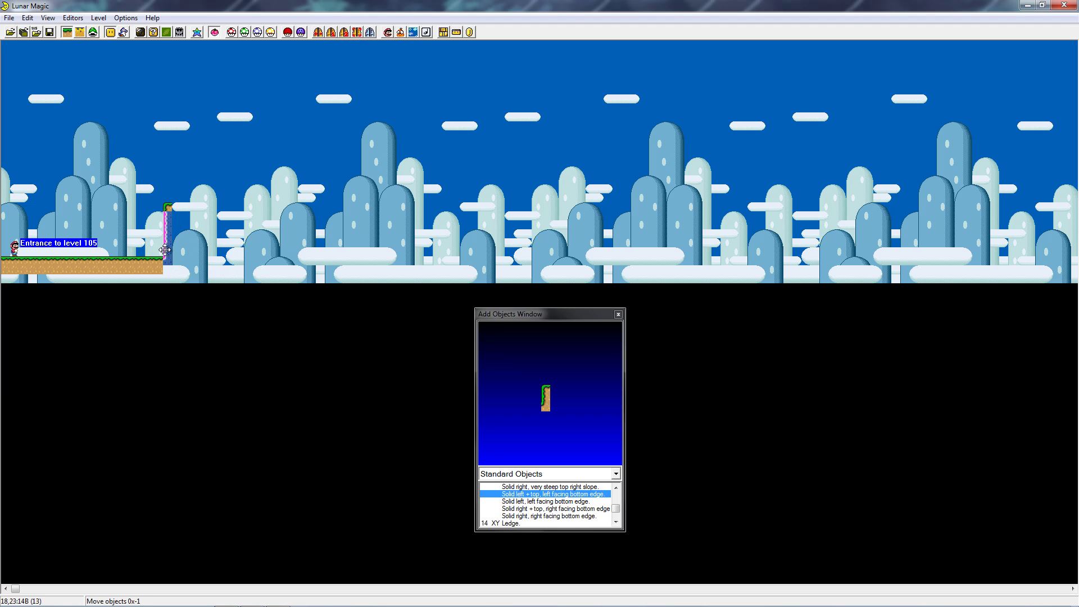
click(209, 227)
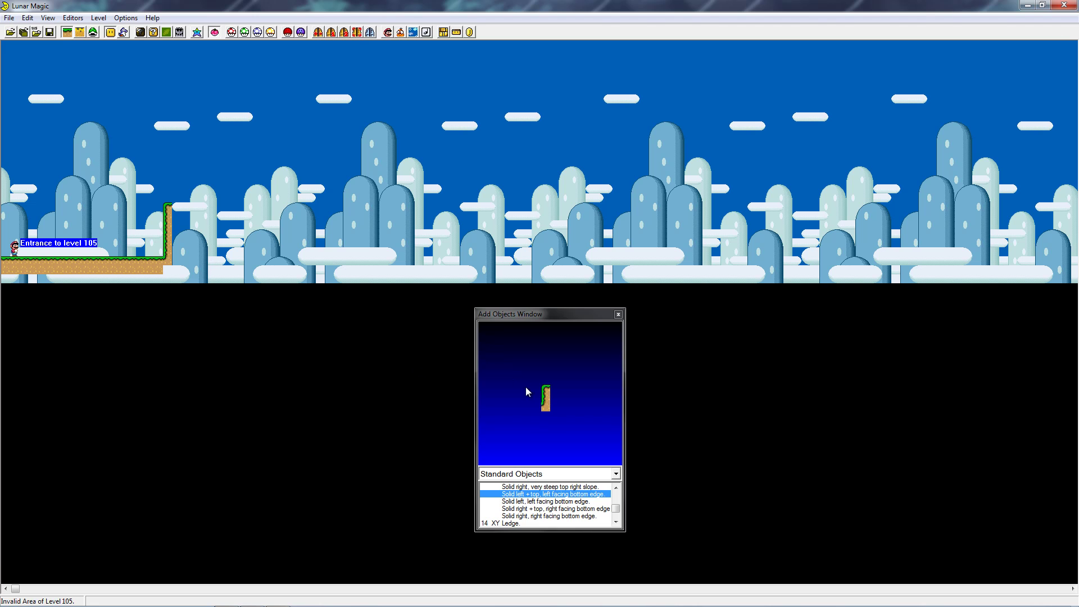
Place a Ledge (14) level with the wall's top corner and stretch it to about 5 tiles wide
click(531, 487)
click(532, 501)
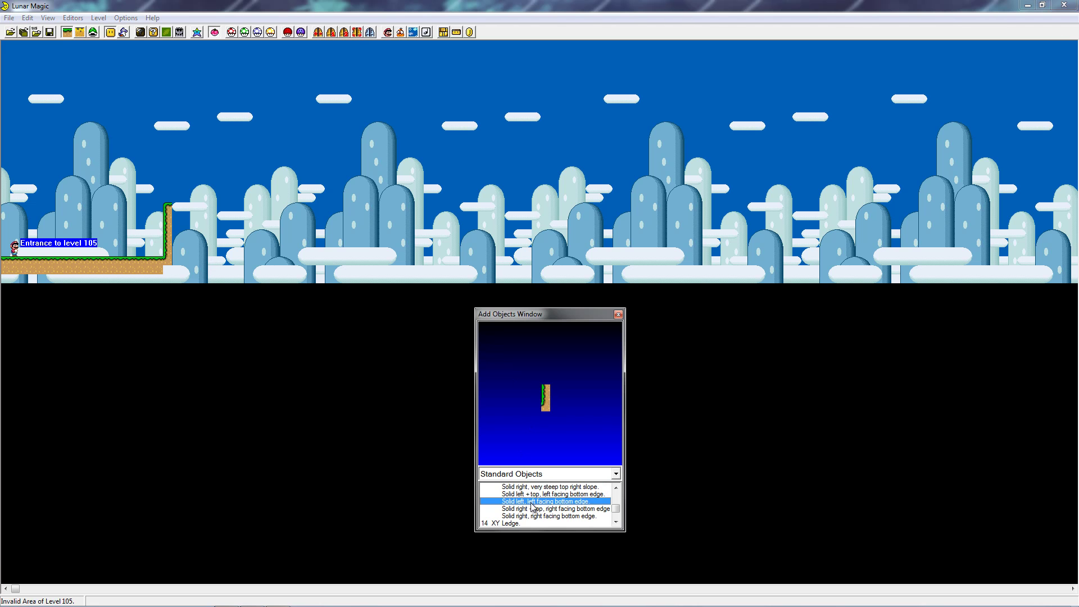
key(Down)
key(Down)
key(Down)
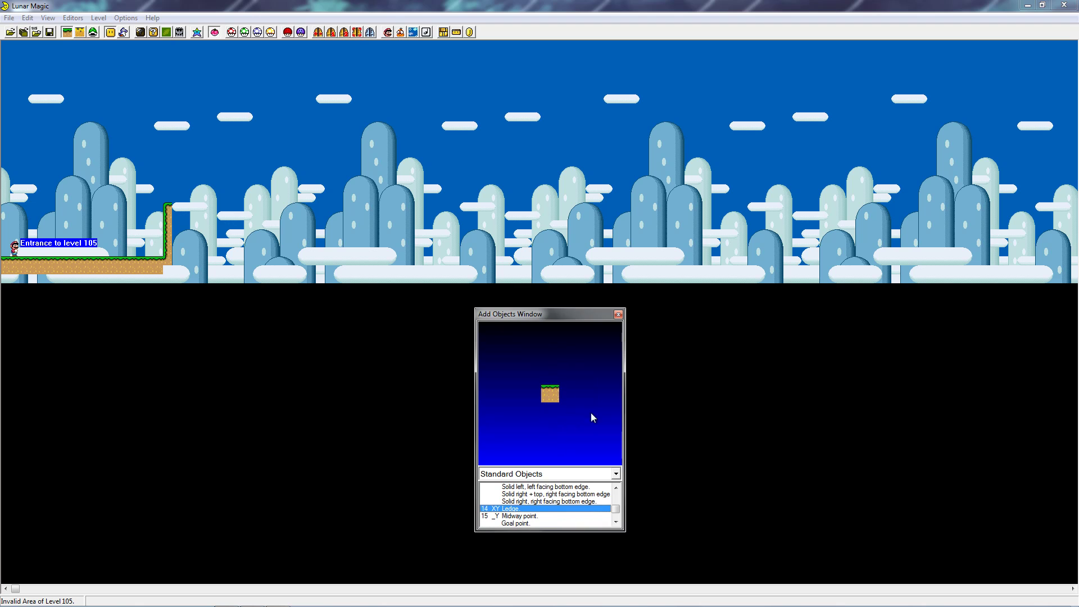
right_click(225, 209)
drag(224, 208, 182, 202)
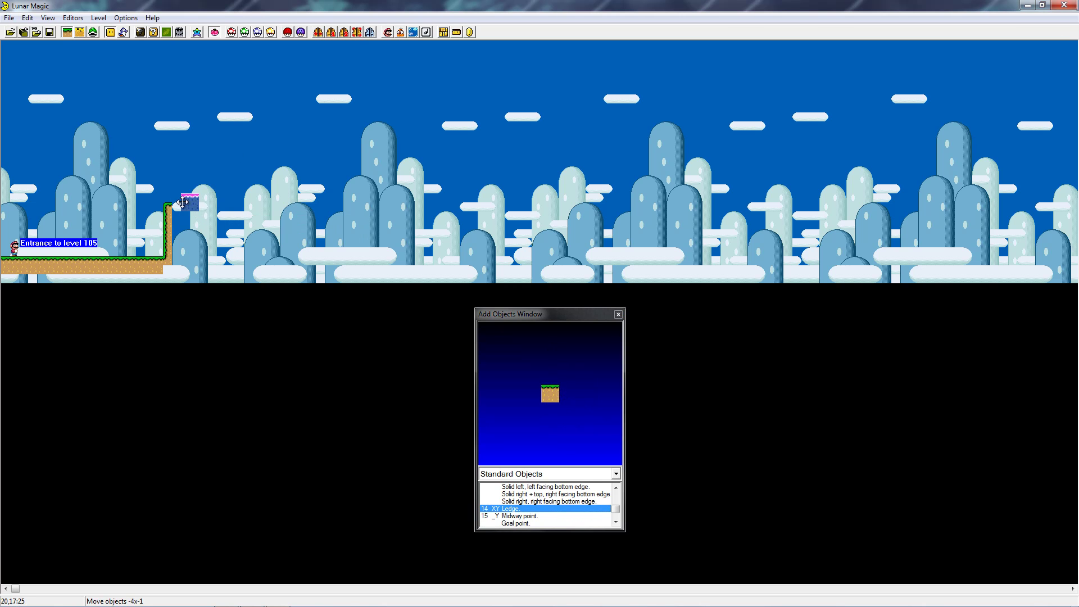
click(274, 193)
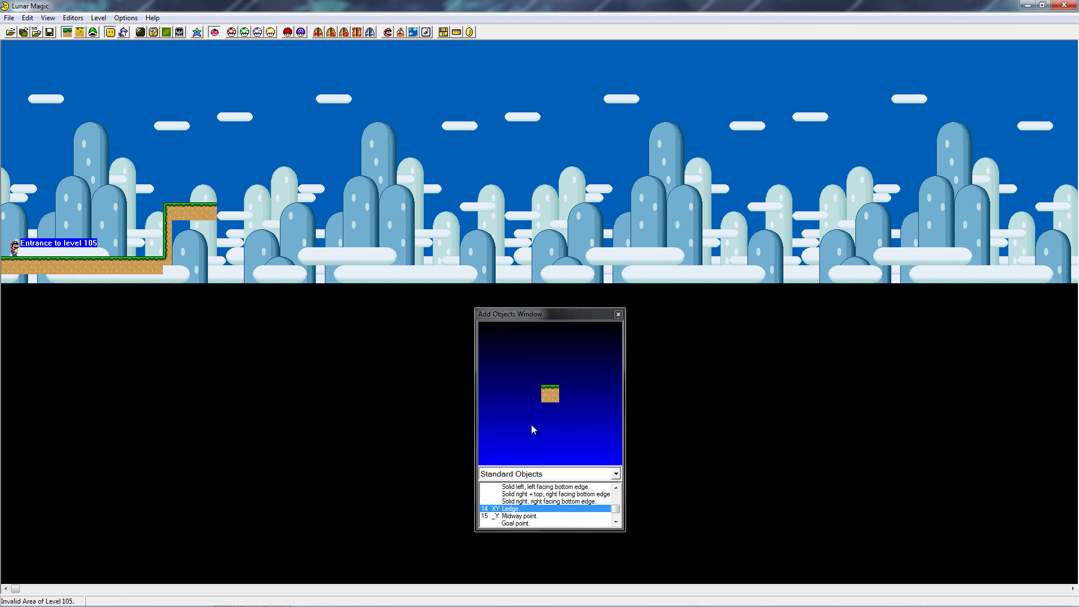
Place a "Gradual slope left" at the right end of the upper ledge and stretch it to about 16 tiles long
drag(521, 490, 501, 464)
key(Up)
key(Up)
key(Up)
key(Up)
key(Up)
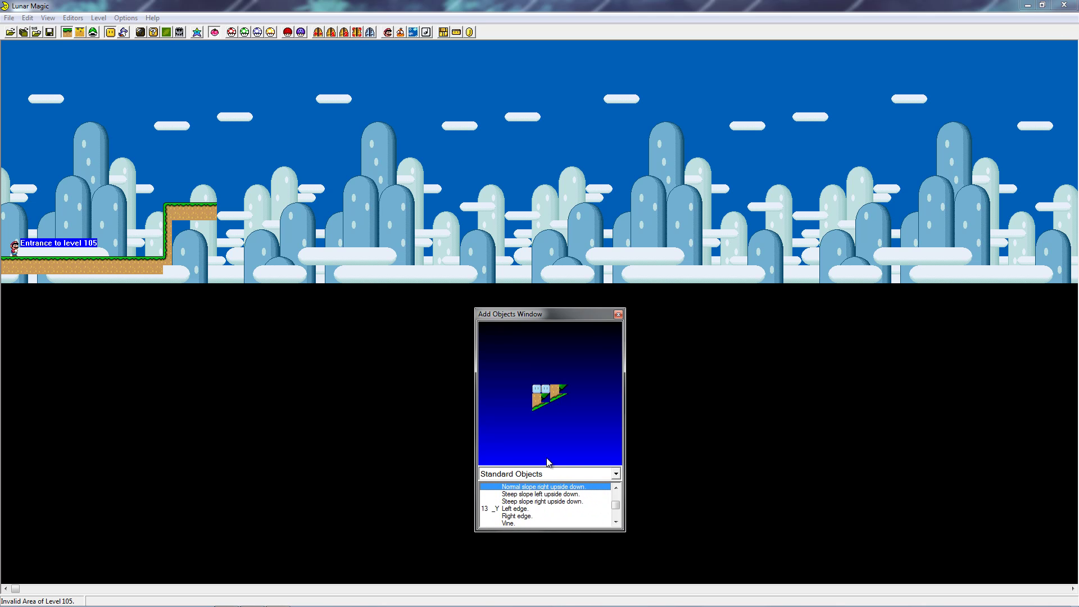
key(Up)
key(Up)
key(Up)
key(Up)
key(Up)
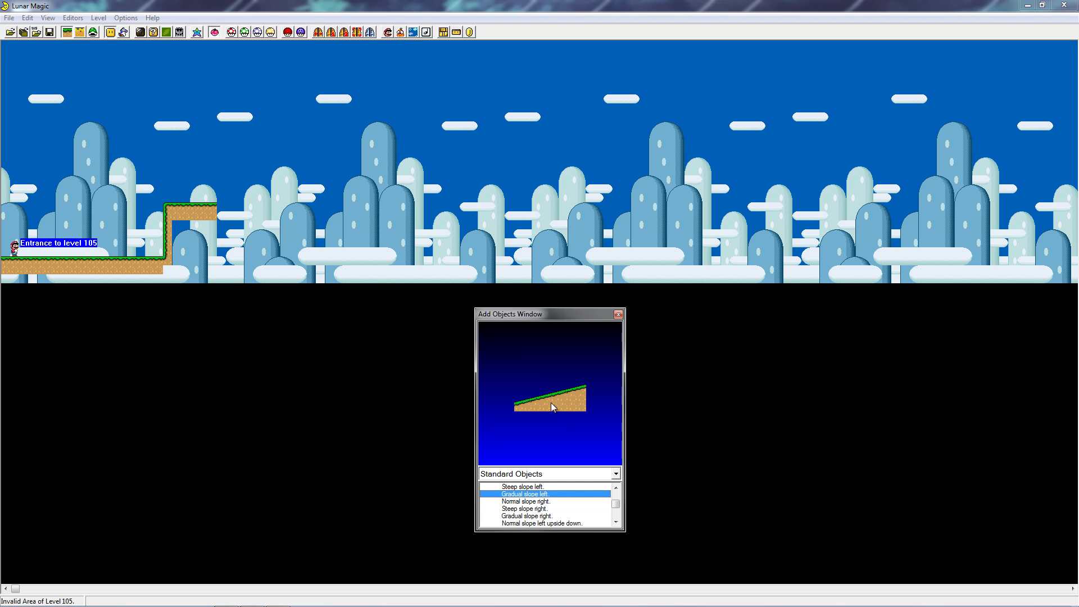
right_click(231, 197)
mouse_move(266, 197)
mouse_down()
mouse_move(265, 178)
mouse_move(238, 186)
mouse_move(258, 186)
mouse_up()
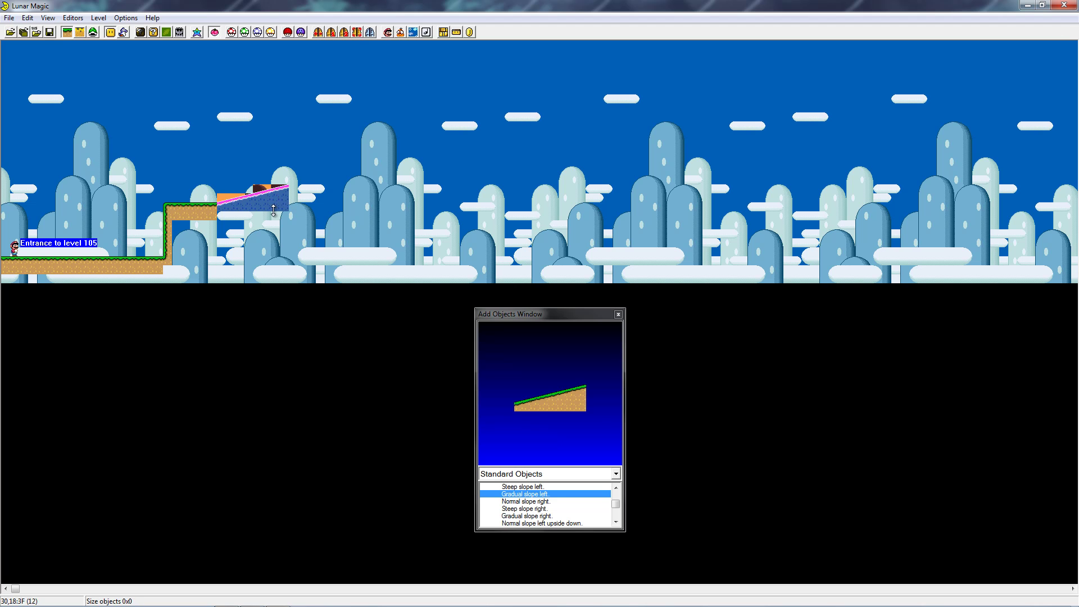
drag(277, 212, 336, 199)
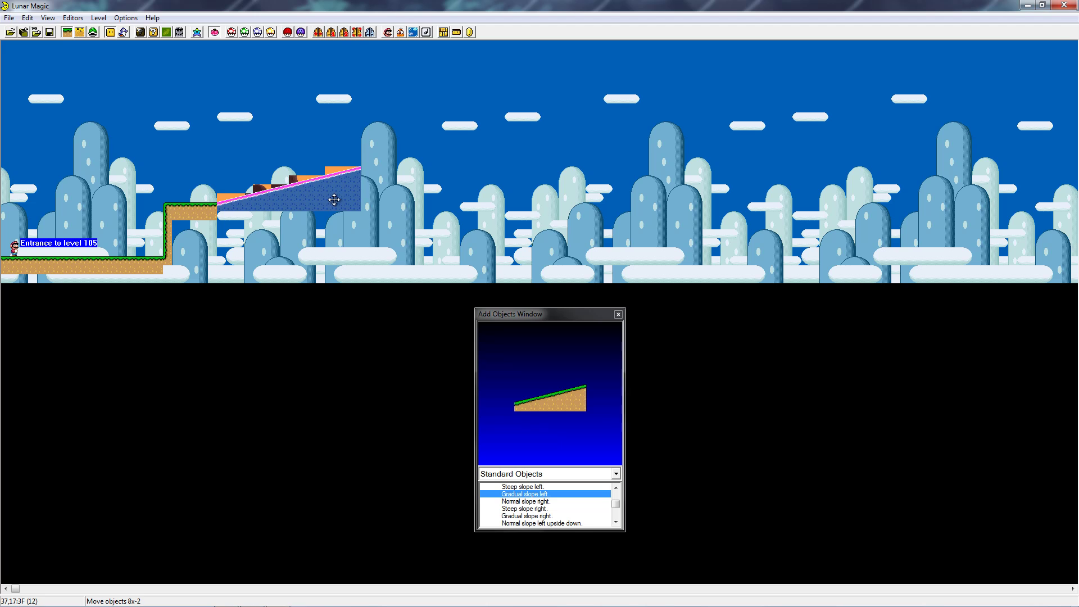
click(527, 209)
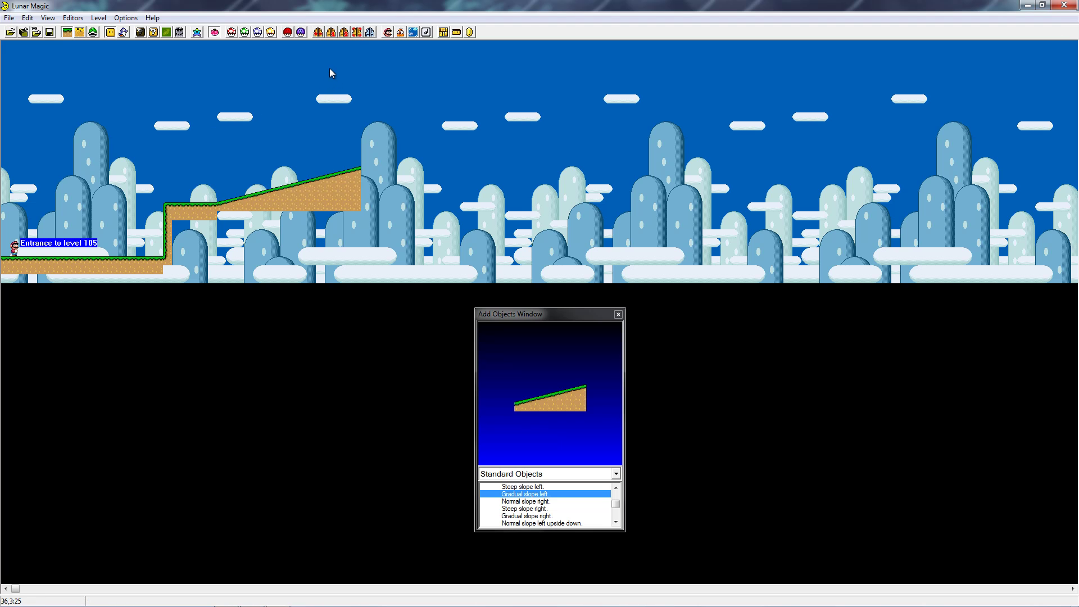
In the level header properties, set Layer 1 vertical scrolling to Vertical Scroll at Will and the music to 08 Castle
click(389, 34)
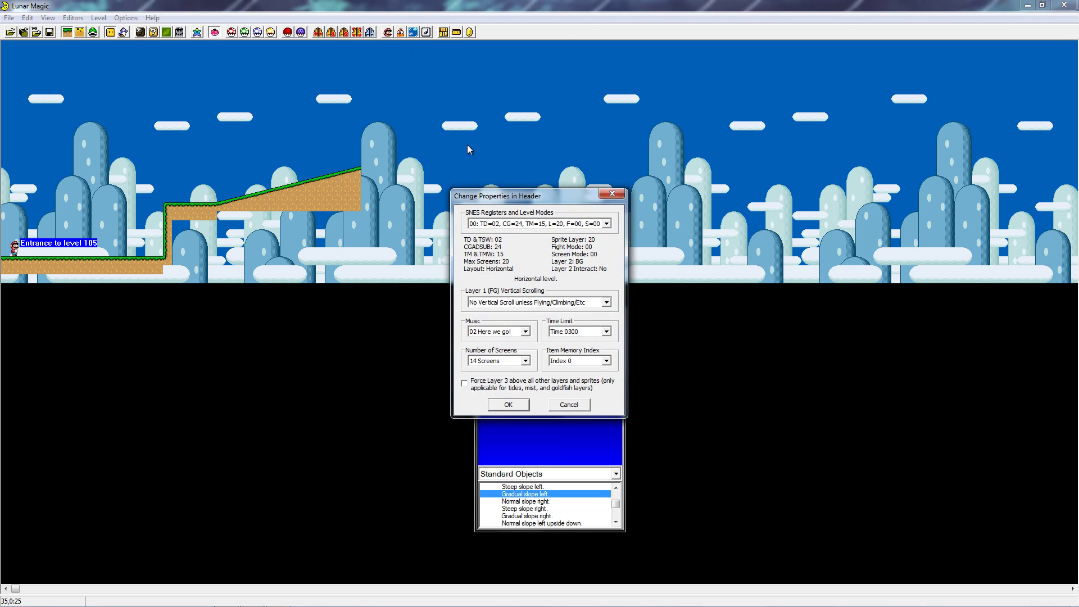
click(581, 307)
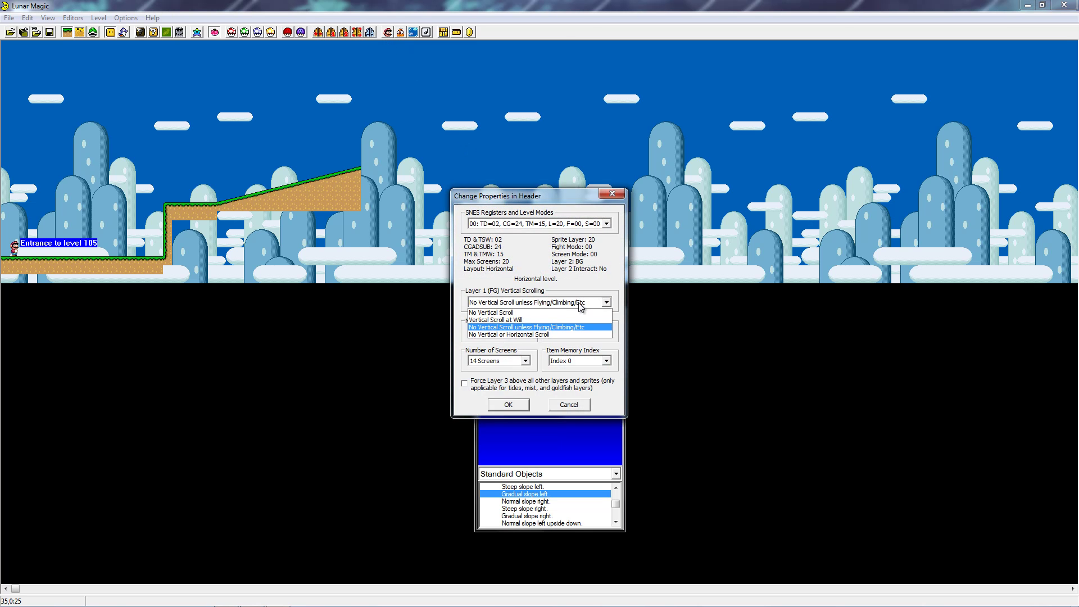
click(535, 320)
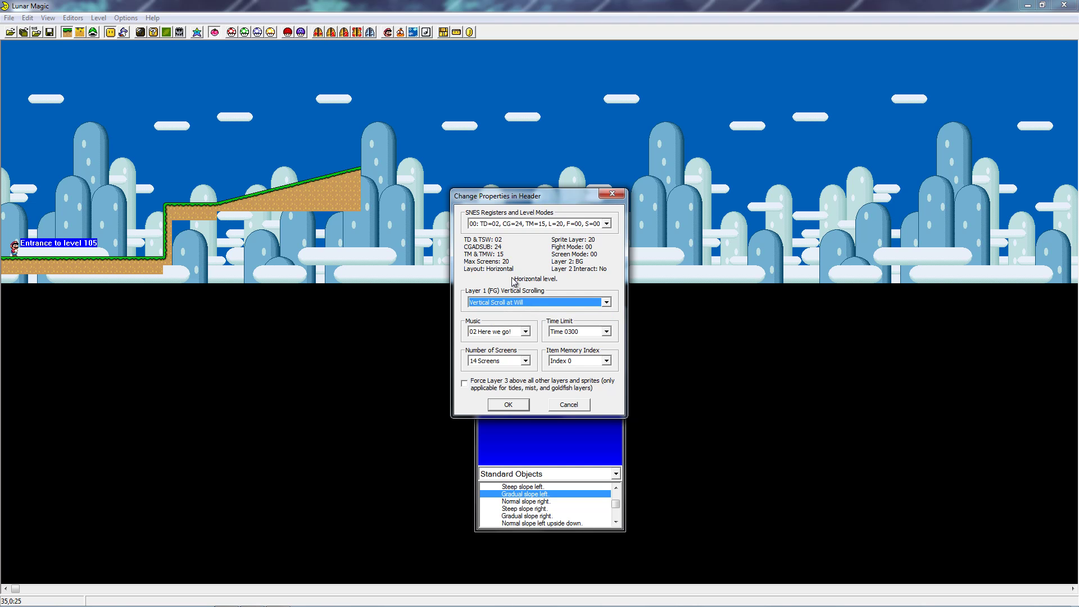
click(514, 336)
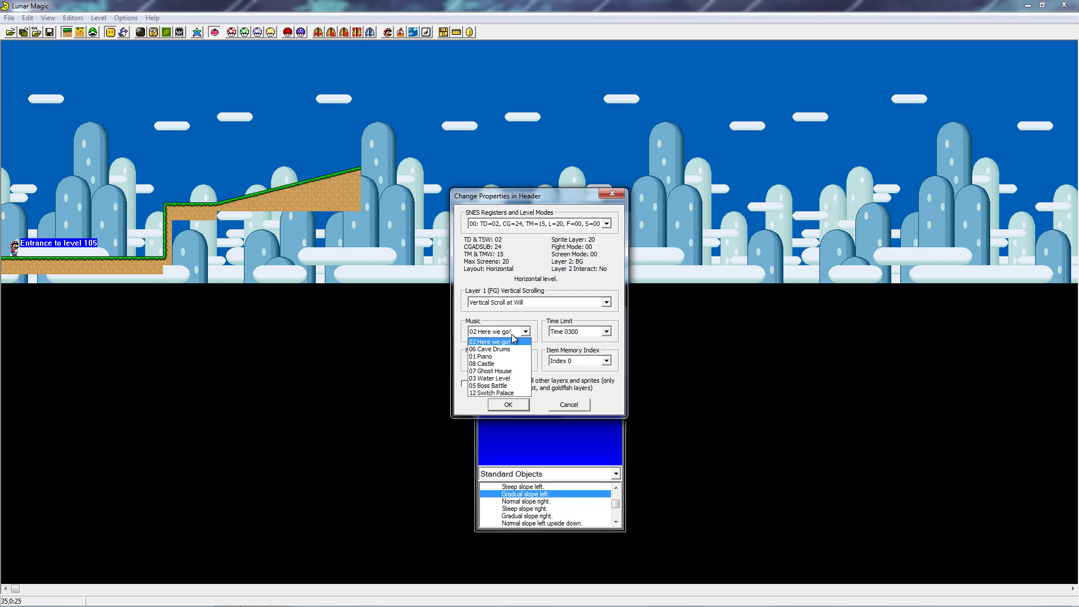
click(506, 364)
Keep Time 0300, Index 0, 14 Screens and level mode 00 in the header properties, and apply the changes
click(576, 332)
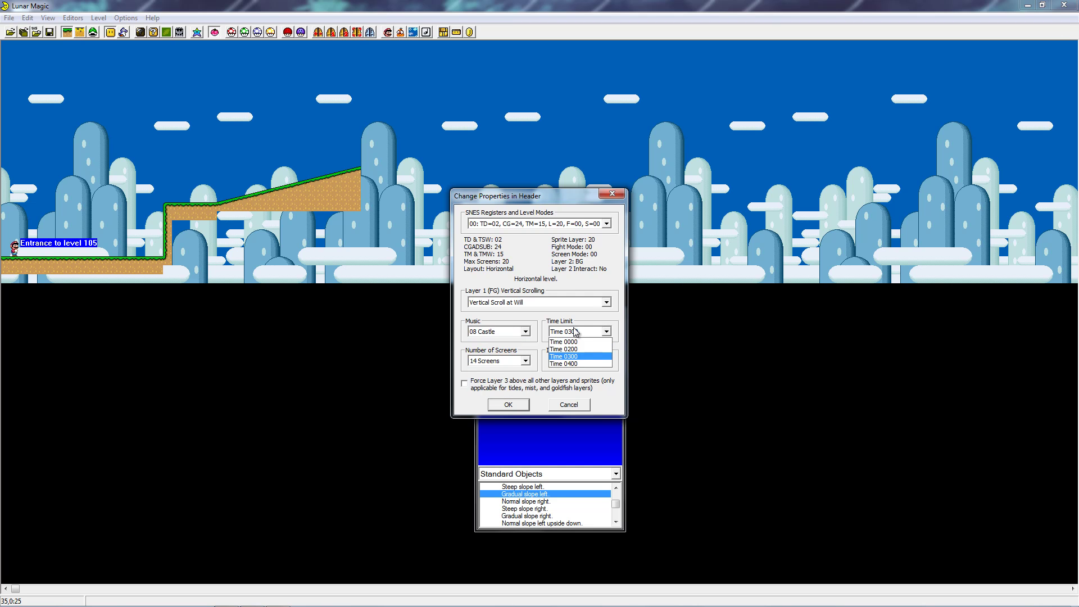
click(571, 357)
click(588, 361)
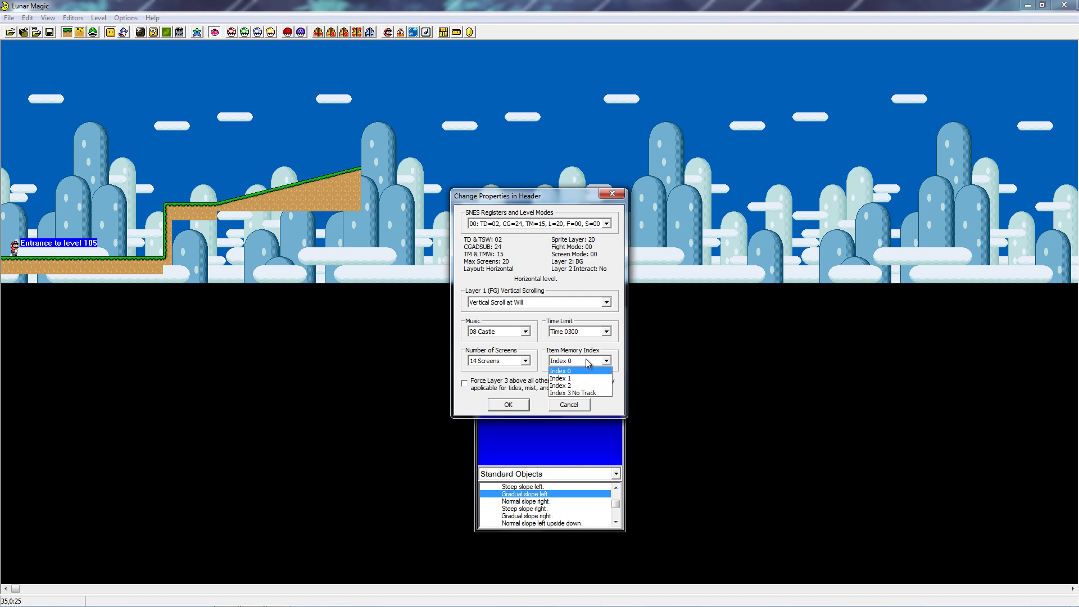
click(587, 362)
click(504, 362)
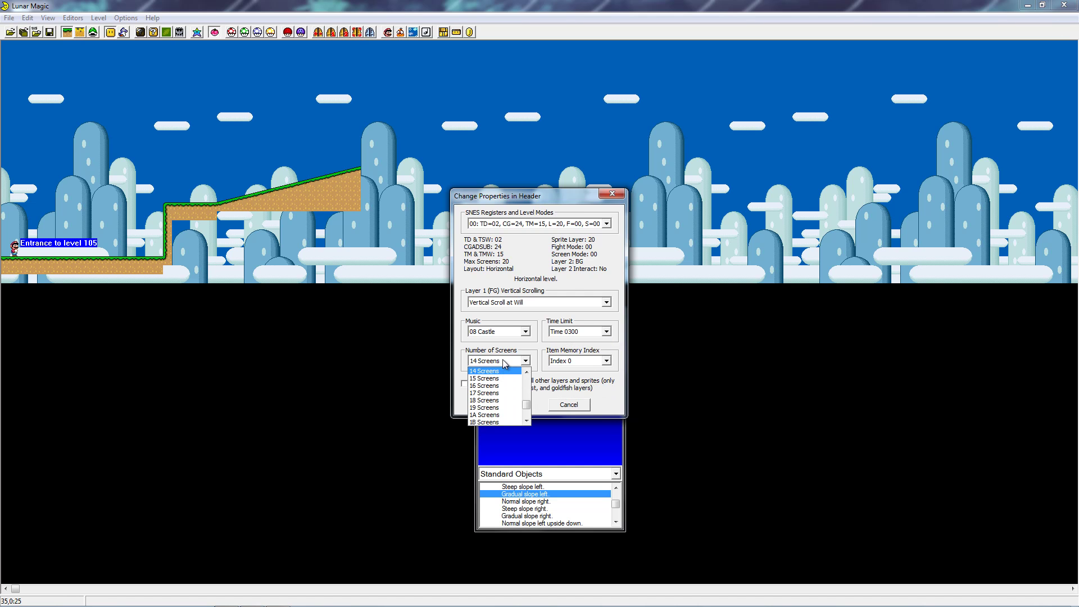
click(504, 363)
click(505, 364)
click(495, 364)
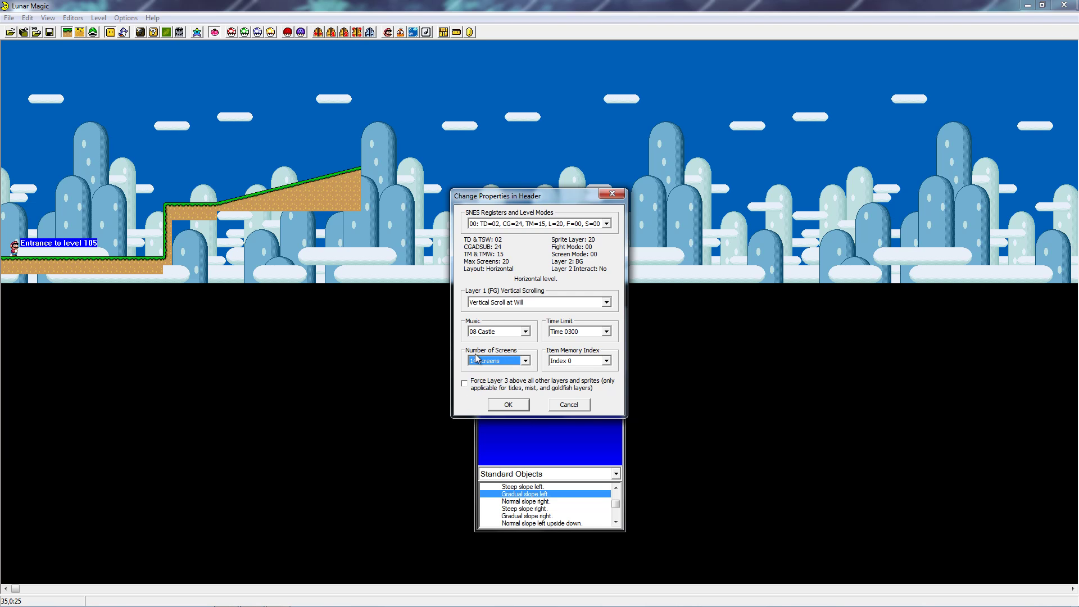
click(523, 227)
click(522, 227)
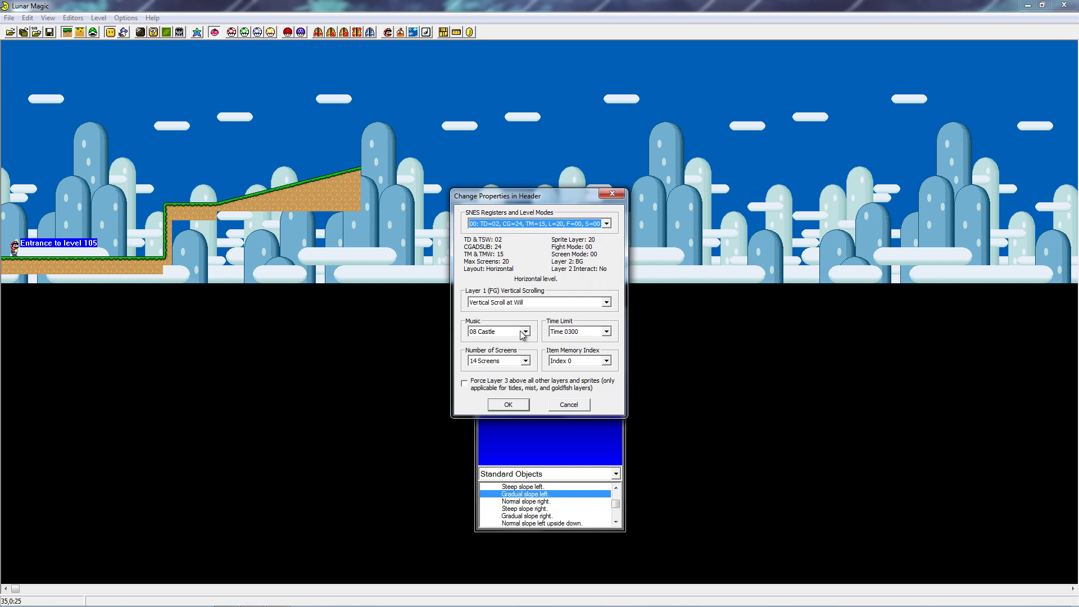
click(508, 405)
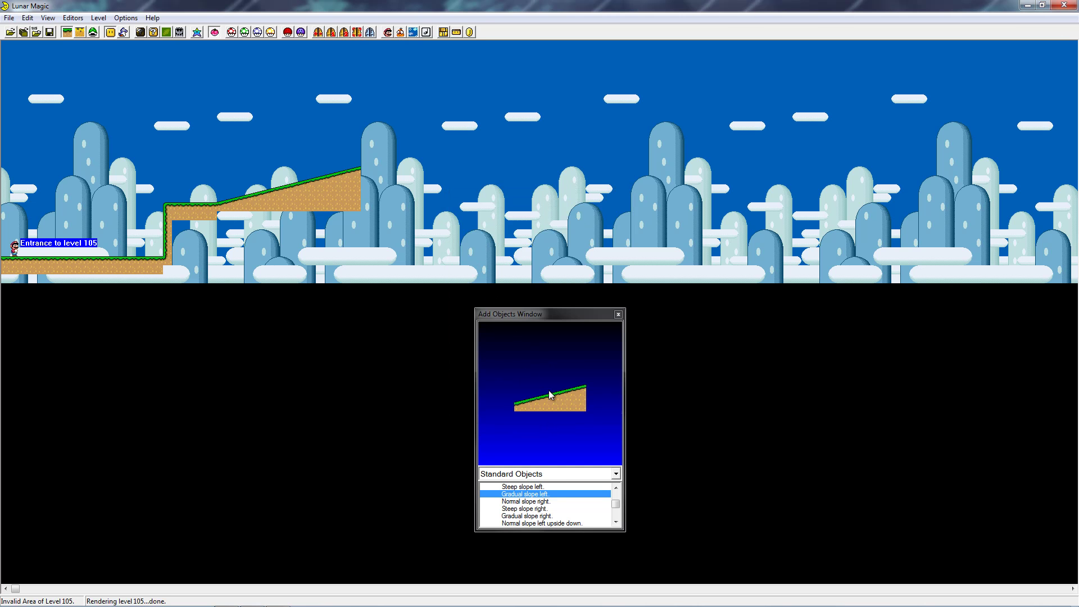
Place a "Normal slope right" at the peak of the gradual slope and stretch it about 22 tiles long down to ground level
click(539, 507)
key(Up)
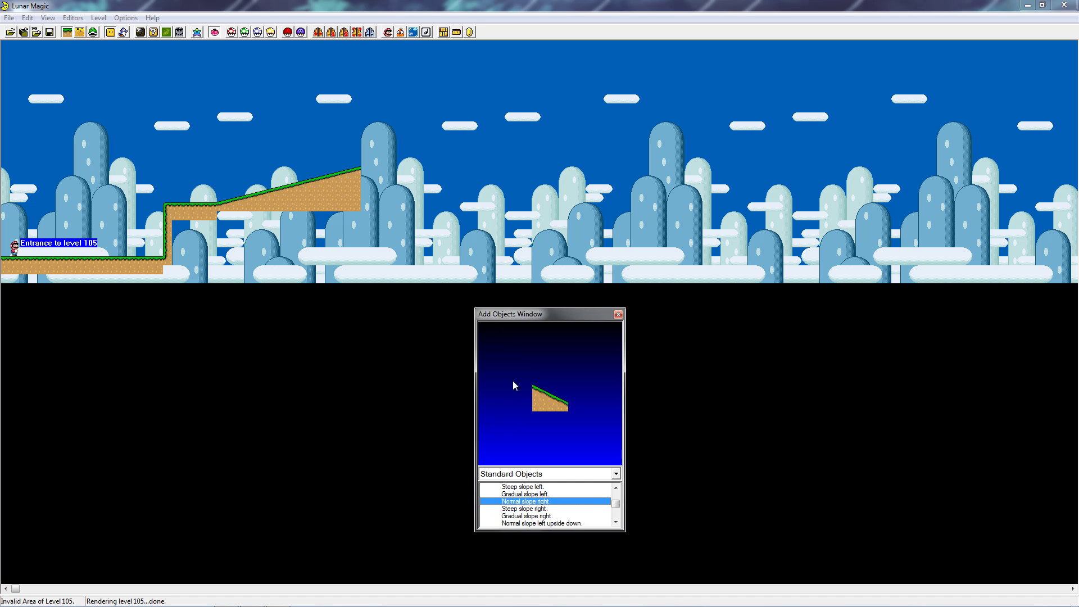
key(Insert)
drag(416, 235, 364, 172)
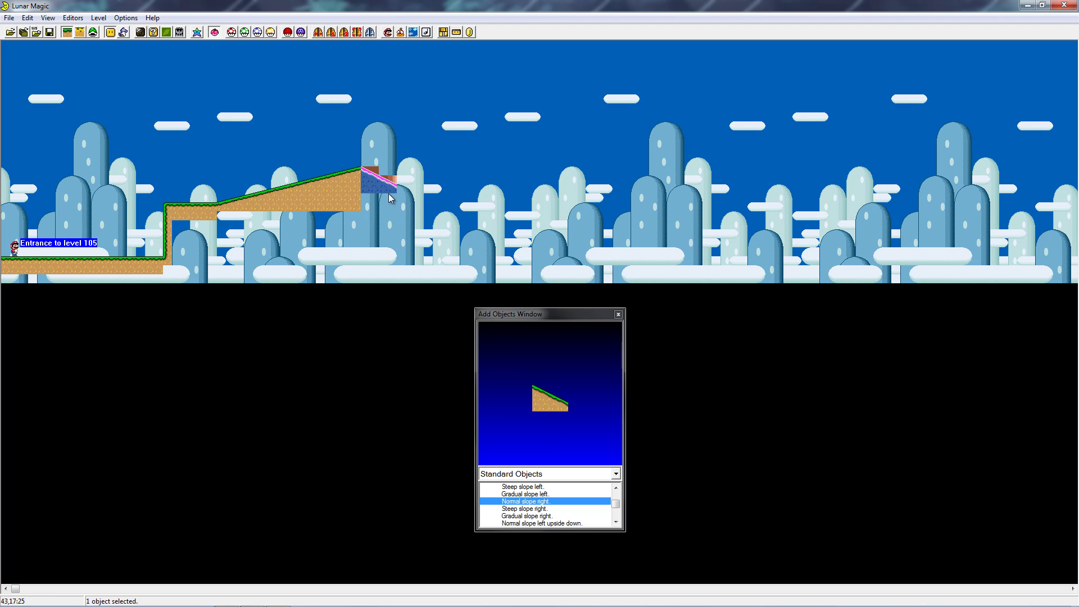
drag(391, 191, 391, 268)
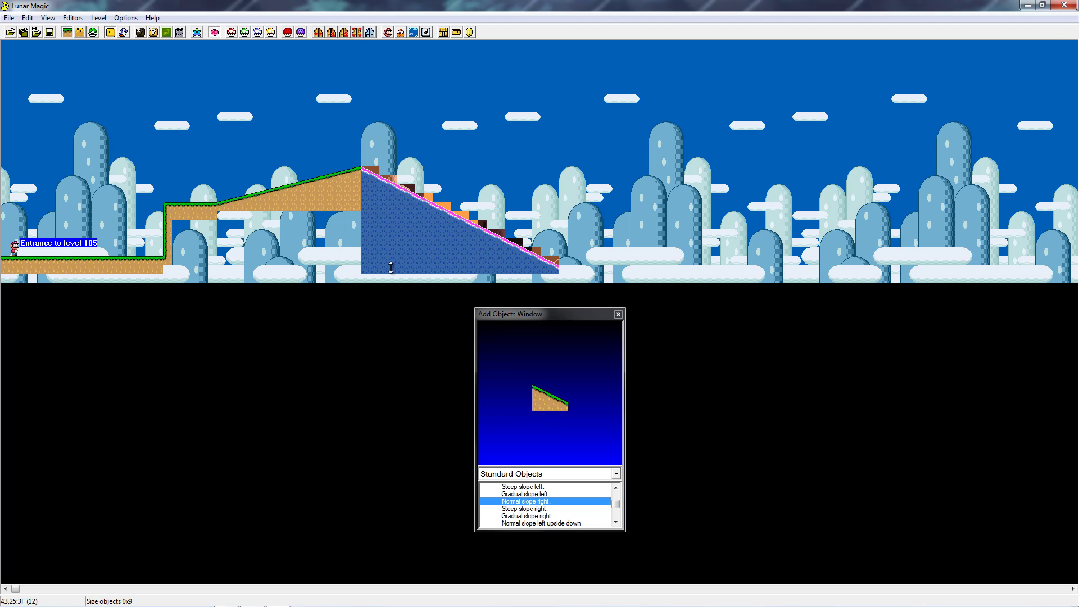
click(507, 168)
Place two Bullet machines (11) at ground level to the right of the downhill slope, about 4 tiles apart
click(548, 509)
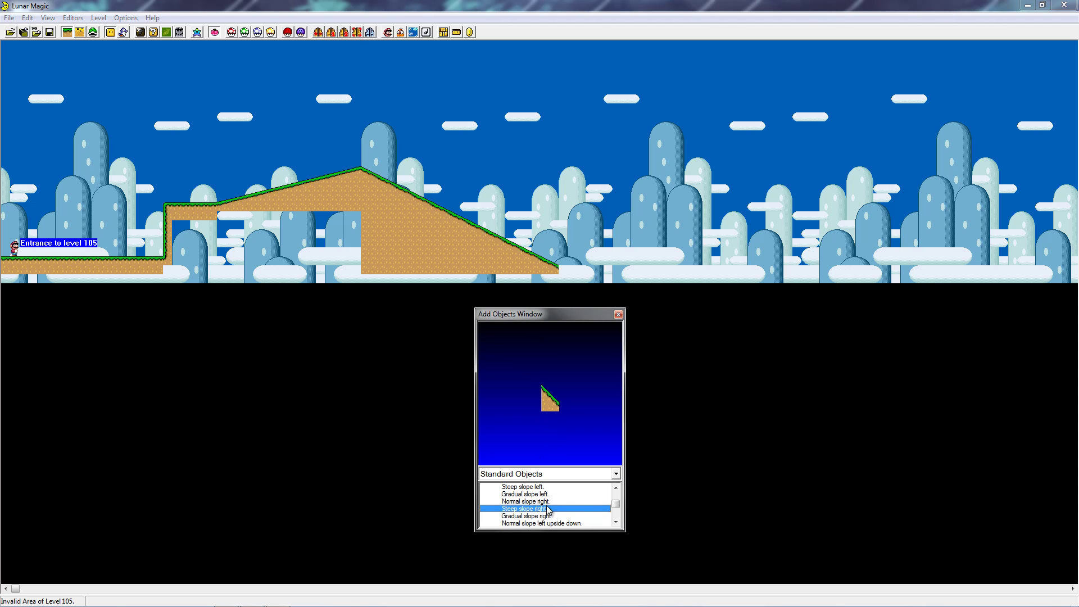
key(Up)
key(Down)
key(Down)
key(Down)
key(Up)
key(Up)
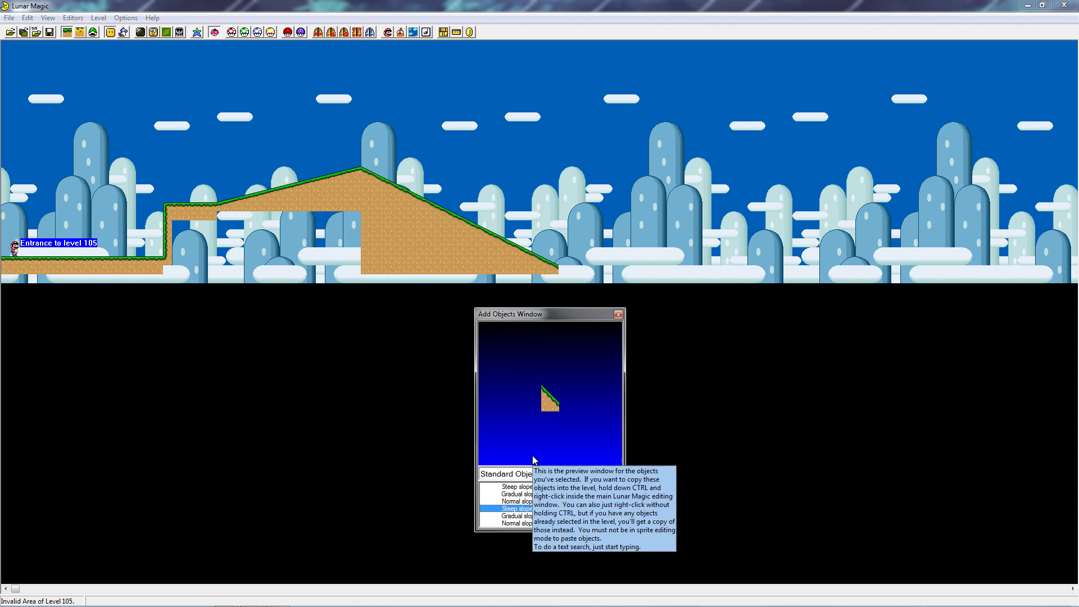
key(Down)
key(Up)
key(Up)
key(Up)
key(Up)
key(Up)
key(Up)
key(Down)
key(Down)
key(Down)
key(Down)
key(Up)
key(Up)
key(Up)
key(Up)
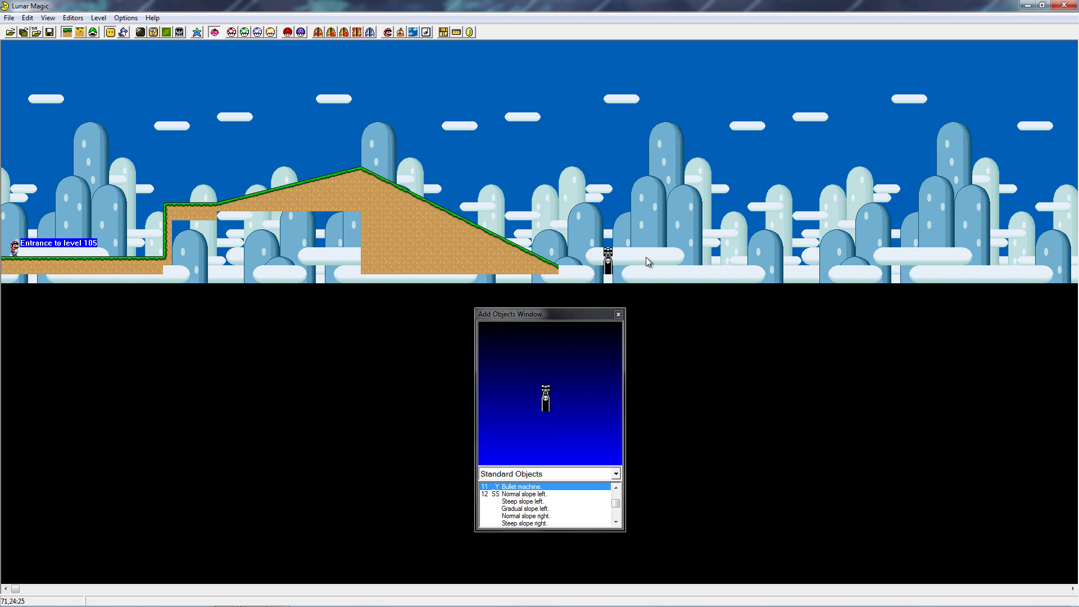
drag(647, 257, 647, 252)
click(756, 247)
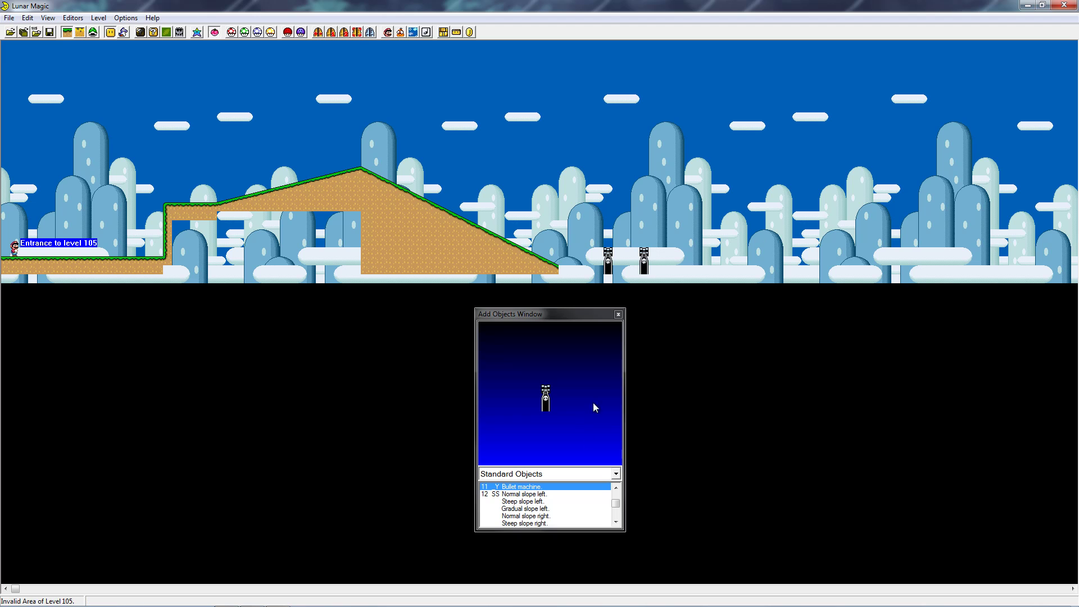
Place a Ledge (14) about 16 tiles wide at the foot of the downhill slope and fit both Bullet machines to its surface
click(535, 508)
key(Down)
key(Down)
key(Down)
key(Down)
key(Down)
key(Down)
key(Down)
key(Down)
key(Down)
key(Down)
key(Down)
key(Down)
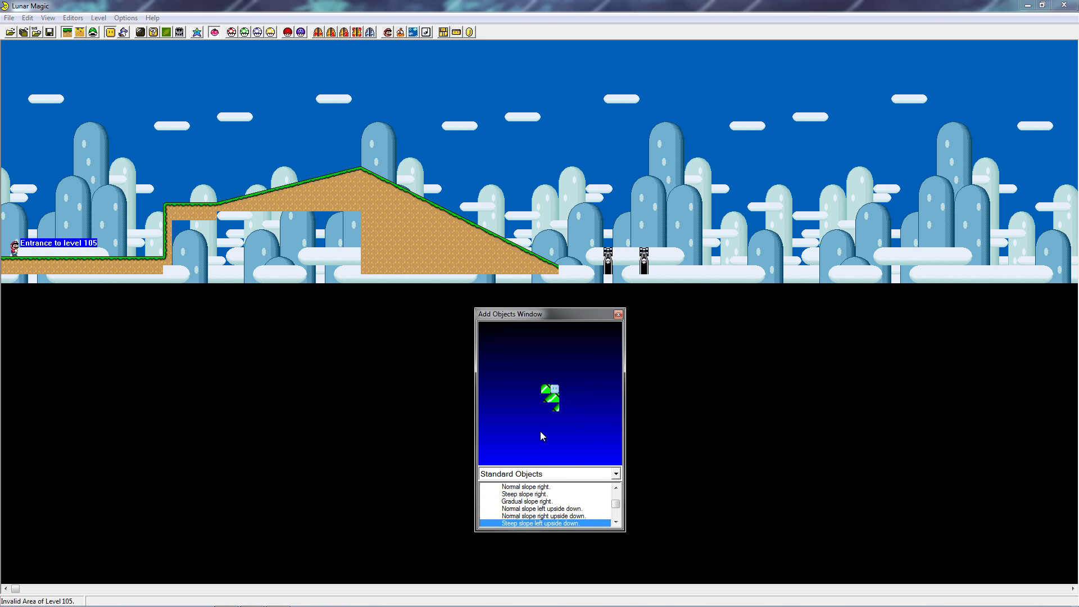
key(Down)
key(Down)
key(Down)
key(Down)
key(Down)
key(Down)
key(Down)
key(Down)
key(Down)
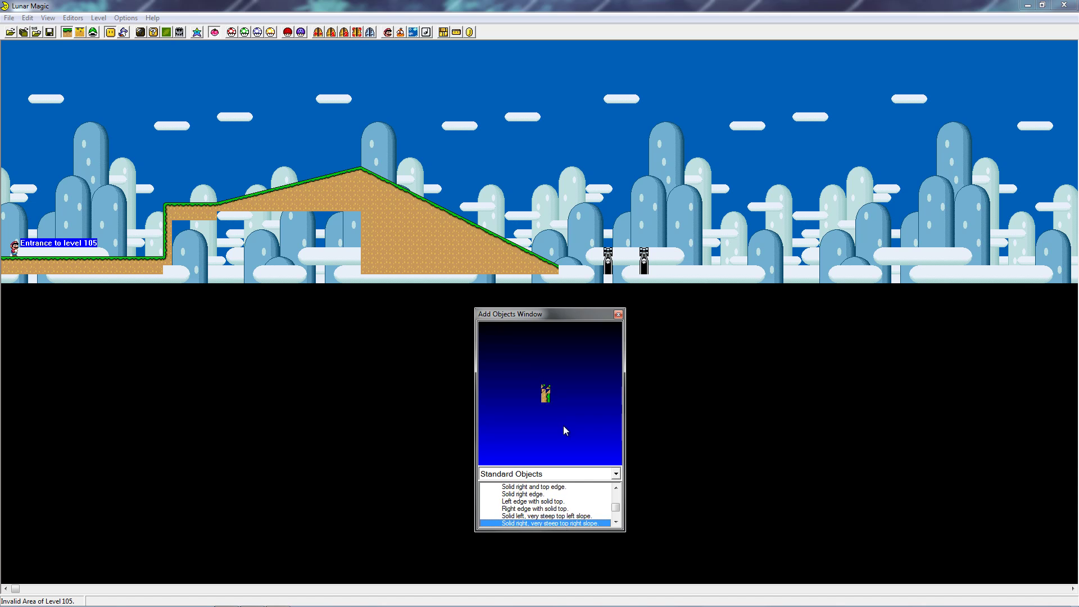
drag(562, 427, 747, 271)
click(740, 248)
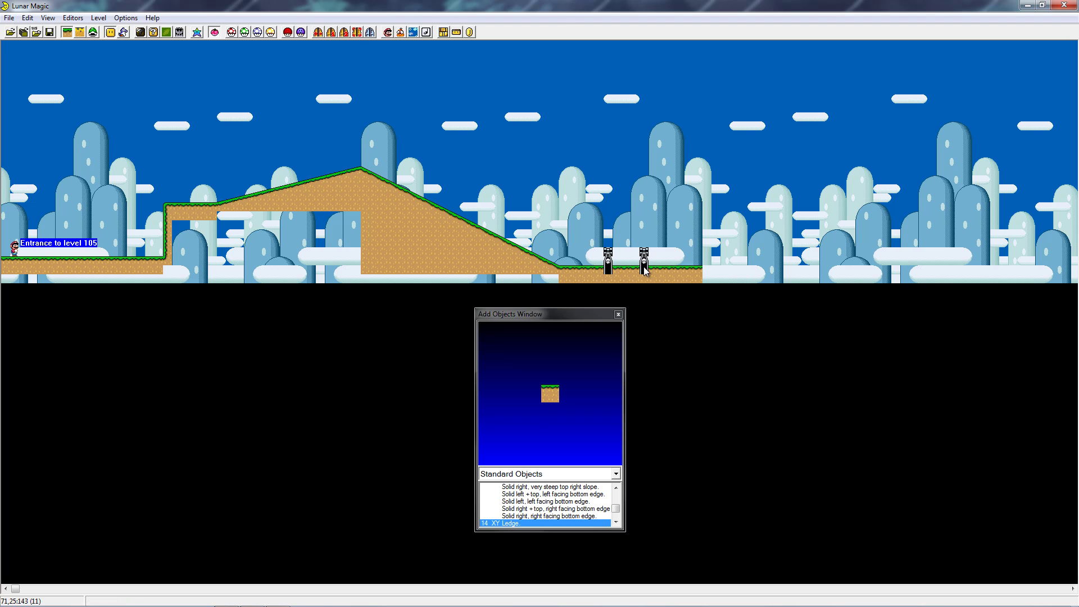
drag(645, 271, 659, 273)
click(679, 242)
Browse the Standard Objects list from the slope entries back up to the dark blue water tiles
click(535, 494)
key(Up)
key(Up)
key(Up)
key(Up)
key(Up)
key(Up)
key(Up)
key(Up)
key(Up)
key(Up)
key(Up)
key(Up)
key(Up)
key(Up)
key(Up)
key(Up)
key(Up)
key(Up)
key(Up)
key(Up)
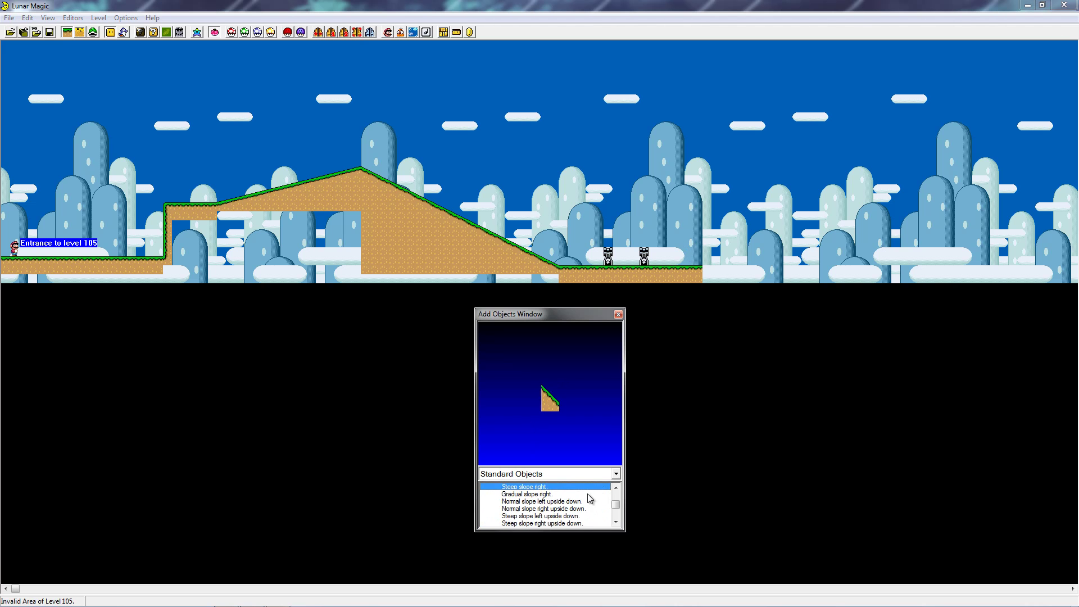
drag(617, 504, 610, 455)
click(548, 495)
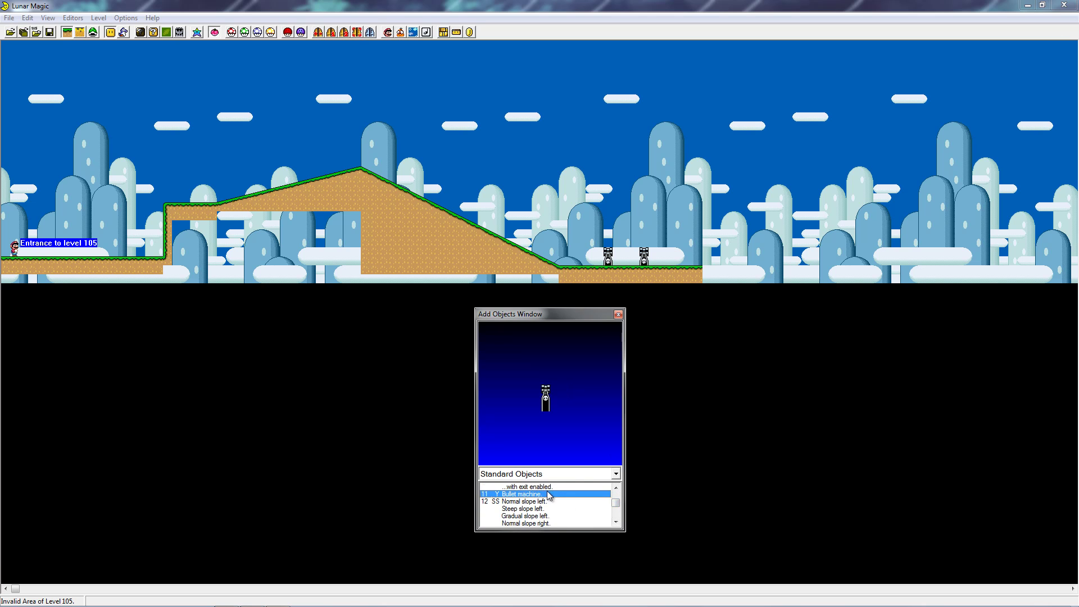
key(Up)
key(Up)
key(Up)
key(Up)
key(Up)
key(Up)
key(Up)
key(Up)
key(Up)
key(Up)
key(Up)
key(Up)
key(Up)
key(Up)
key(Up)
key(Up)
key(Up)
key(Up)
key(Up)
key(Up)
key(Up)
key(Up)
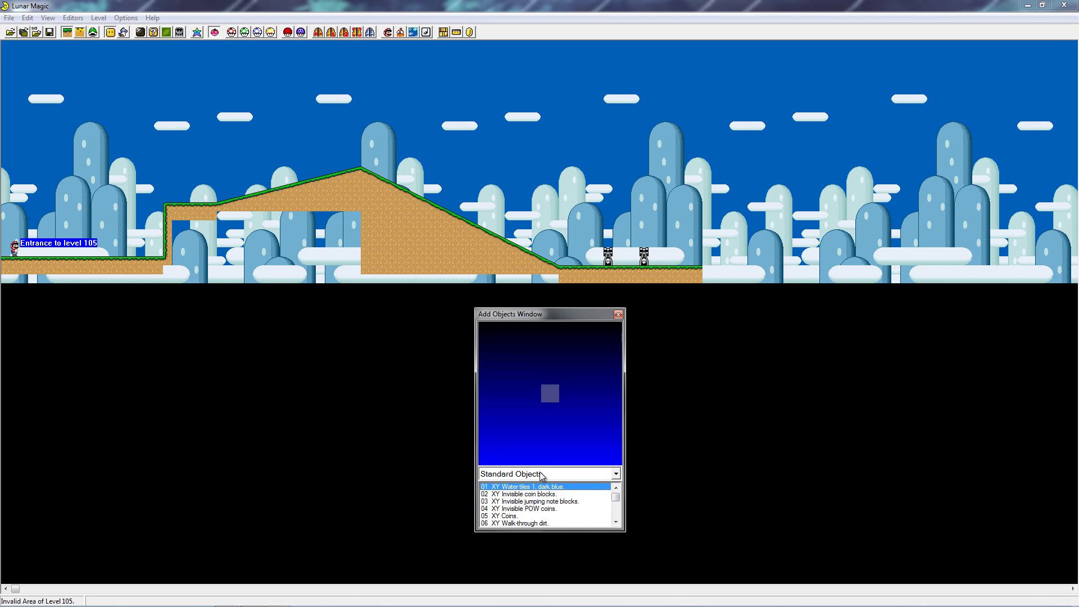
From Direct Map16 Access page 1, place a dirt tile under the gradual slope and stretch it to fill the 16 by 7 tile gap
click(543, 475)
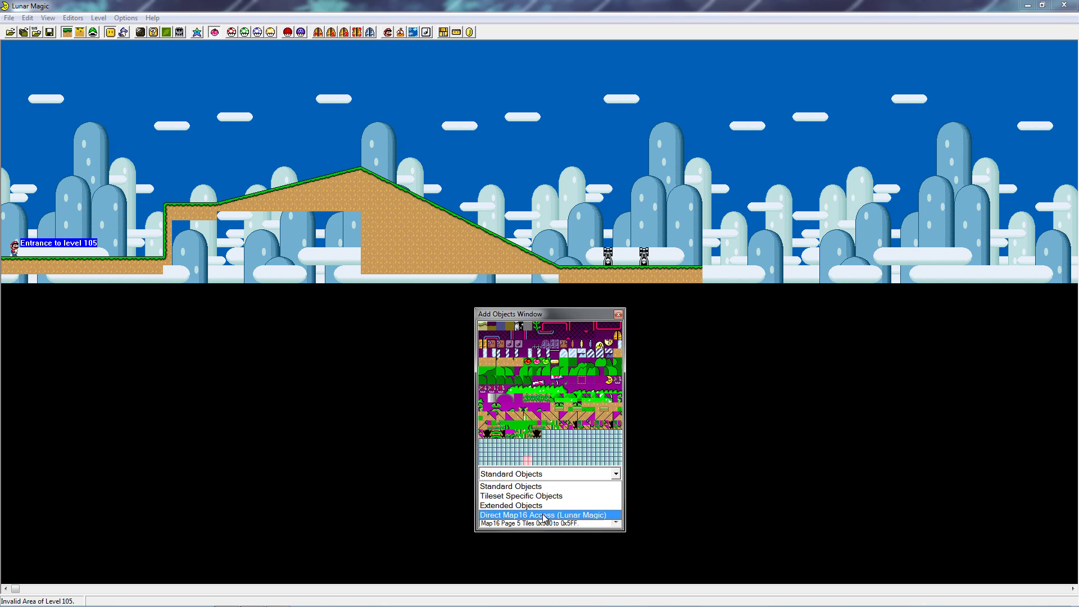
click(543, 518)
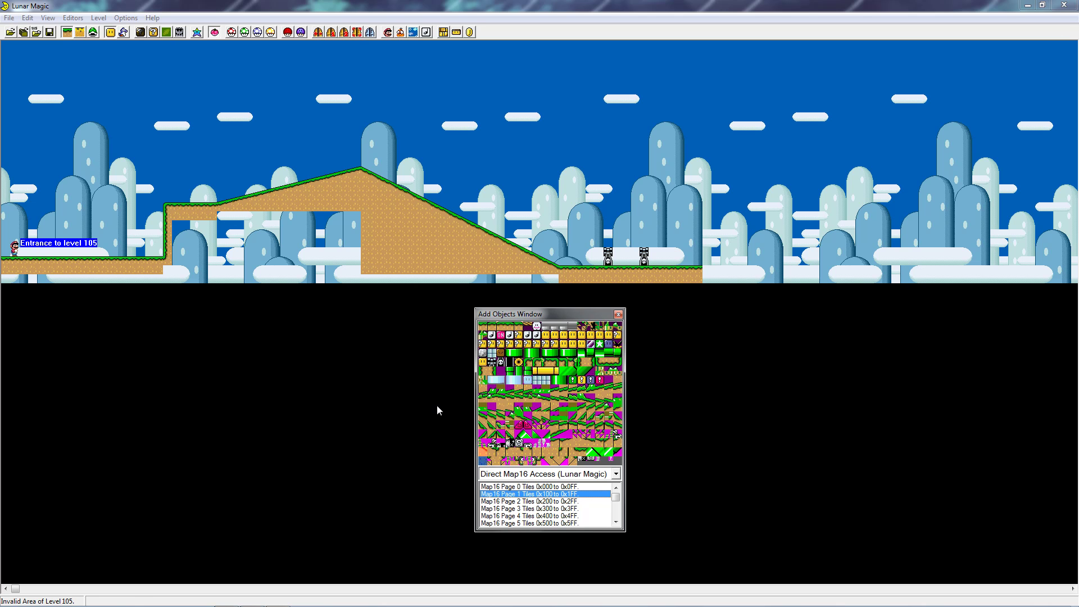
click(221, 252)
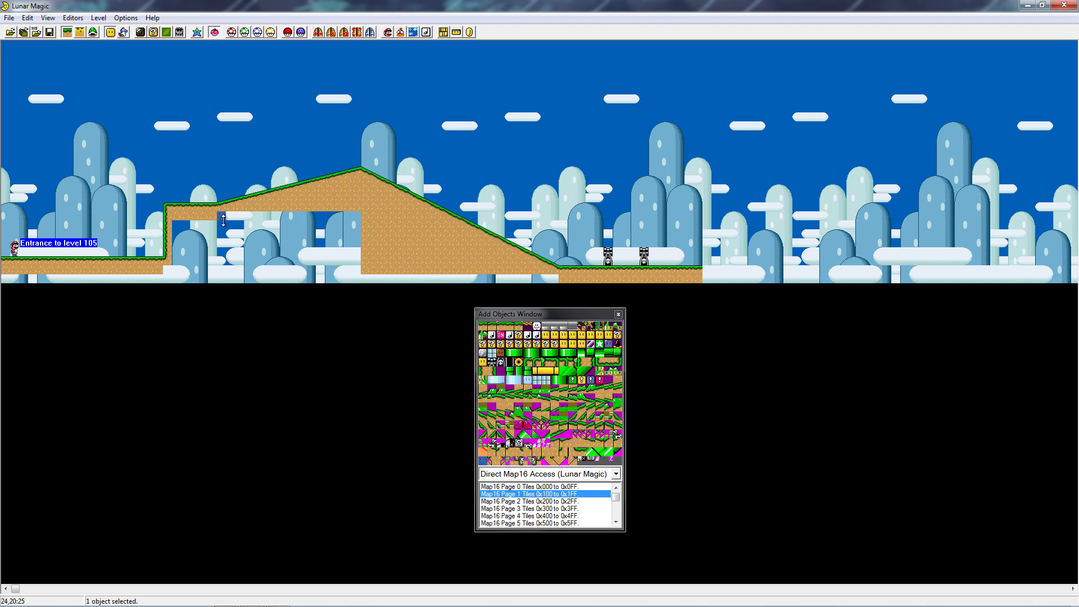
drag(224, 220, 355, 270)
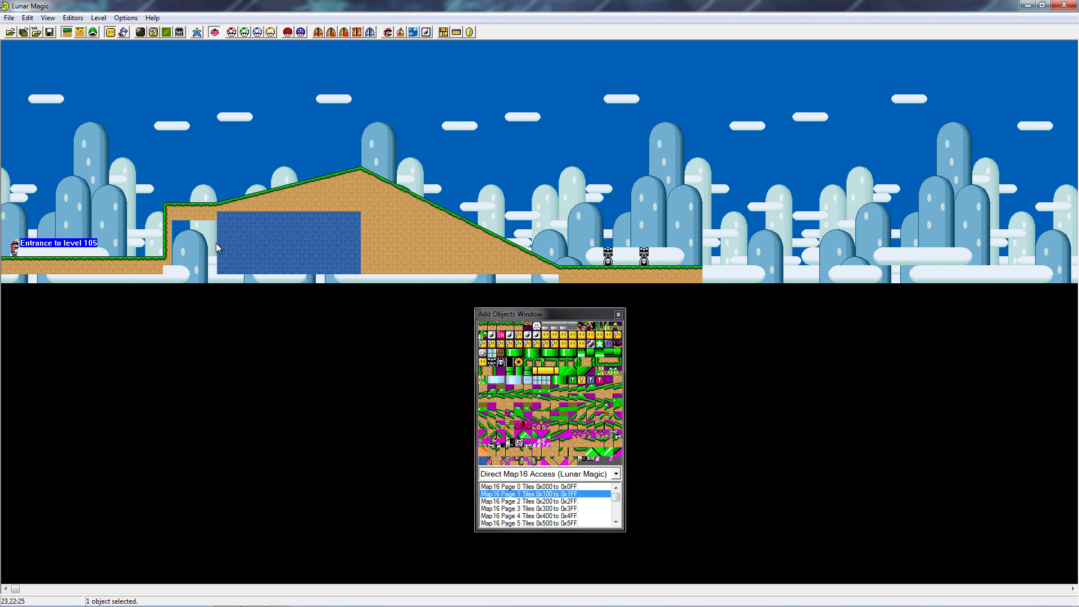
key(Delete)
Fill the remaining gaps beneath the upper ledge and at the base of the wall with Map16 dirt tiles
click(185, 225)
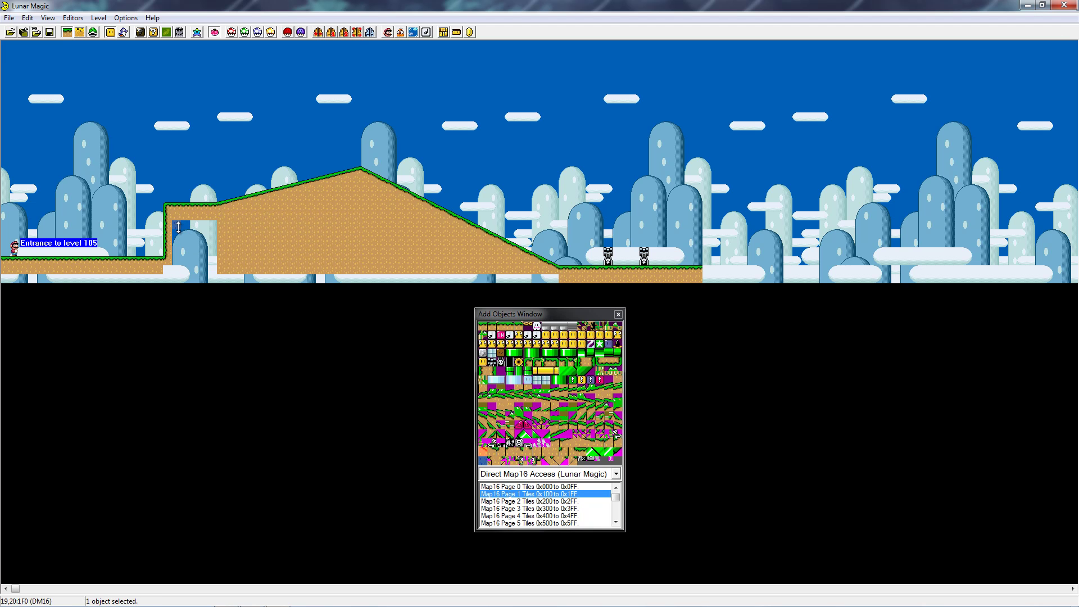
drag(178, 226, 179, 269)
click(282, 143)
click(177, 255)
click(170, 268)
right_click(171, 268)
click(127, 198)
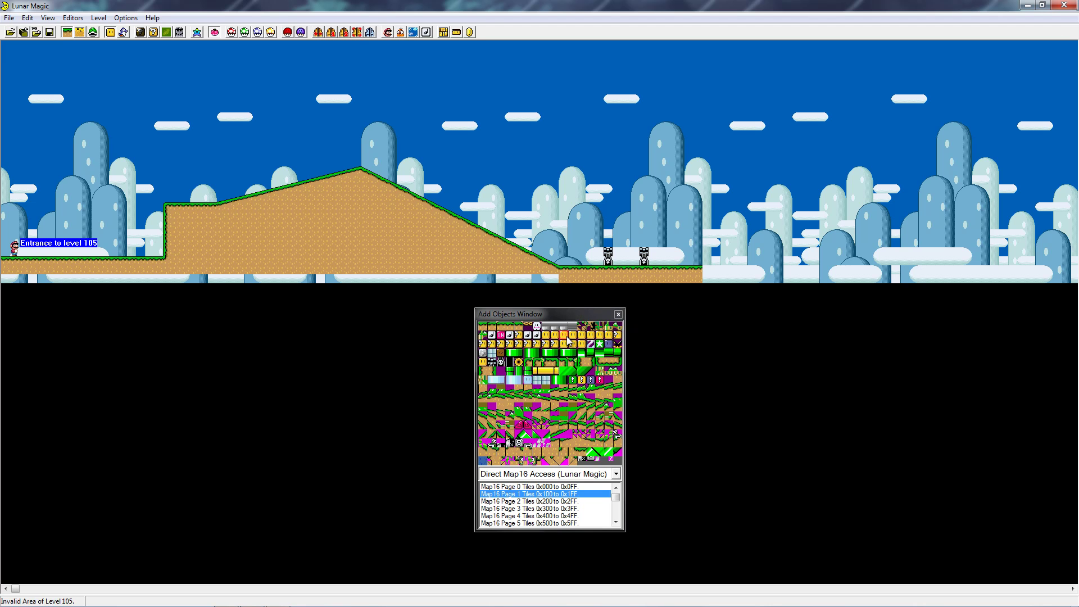
Place a question block from Map16 page 1 just above the level entrance
click(618, 337)
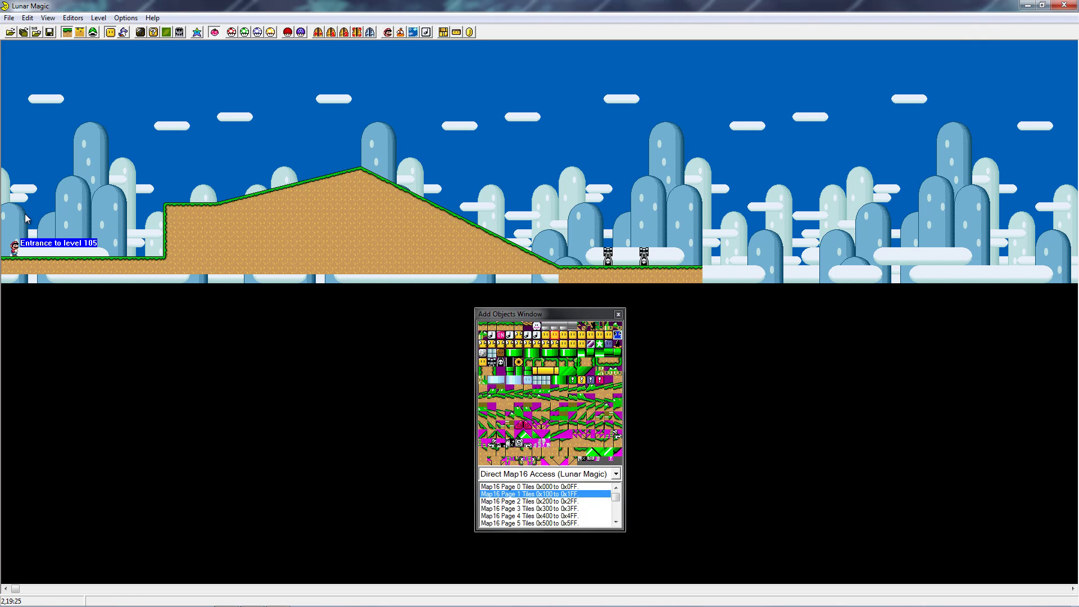
right_click(25, 214)
drag(26, 214, 22, 225)
click(41, 223)
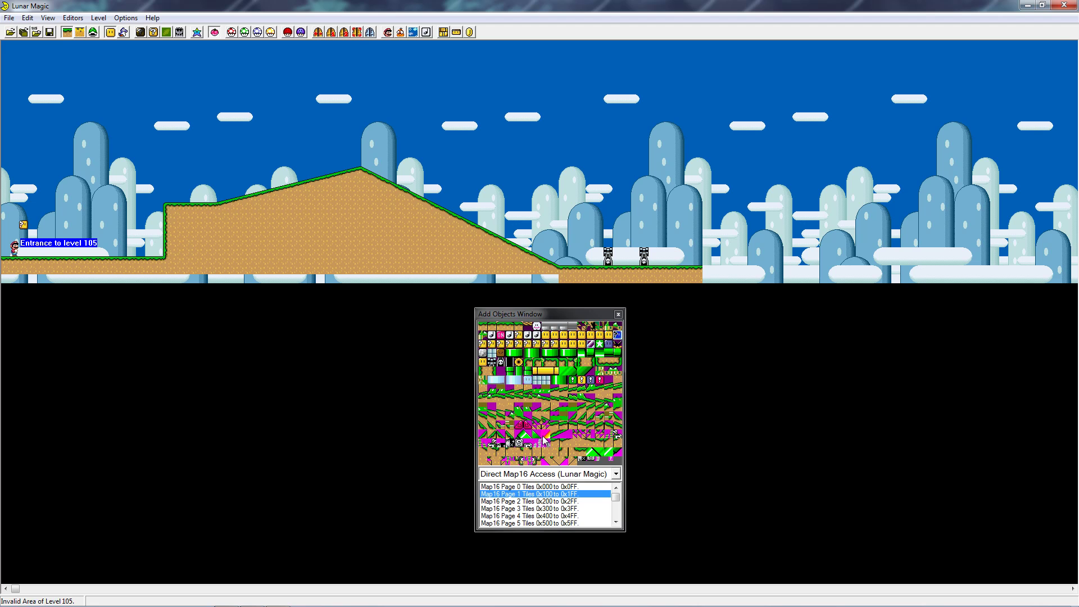
Place the purple triangle tile from Map16 page 1 on the ground against the foot of the wall
click(518, 428)
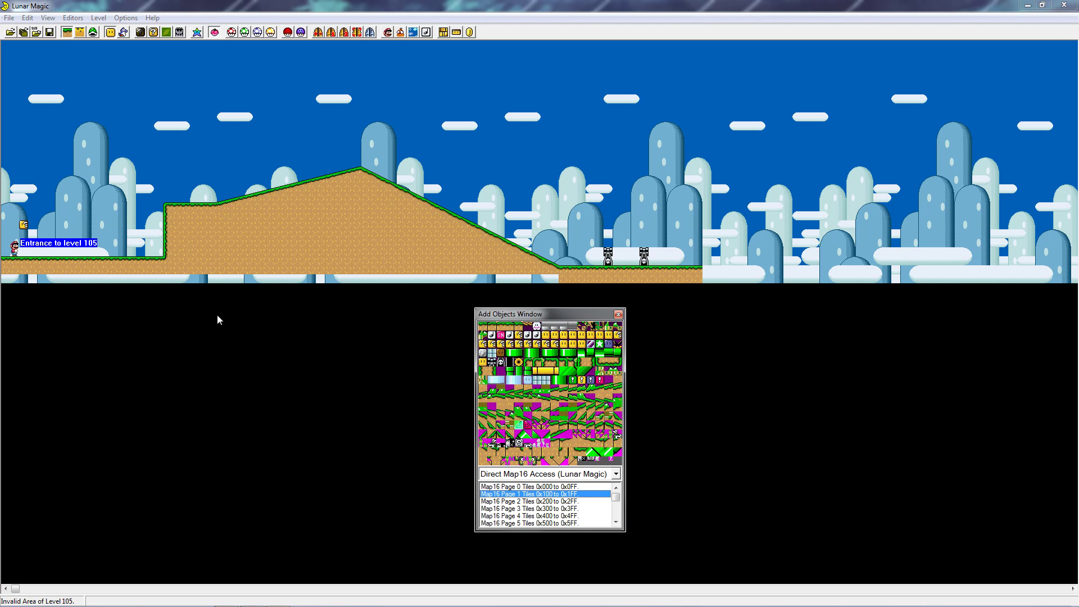
right_click(162, 266)
right_click(149, 240)
drag(149, 240, 160, 251)
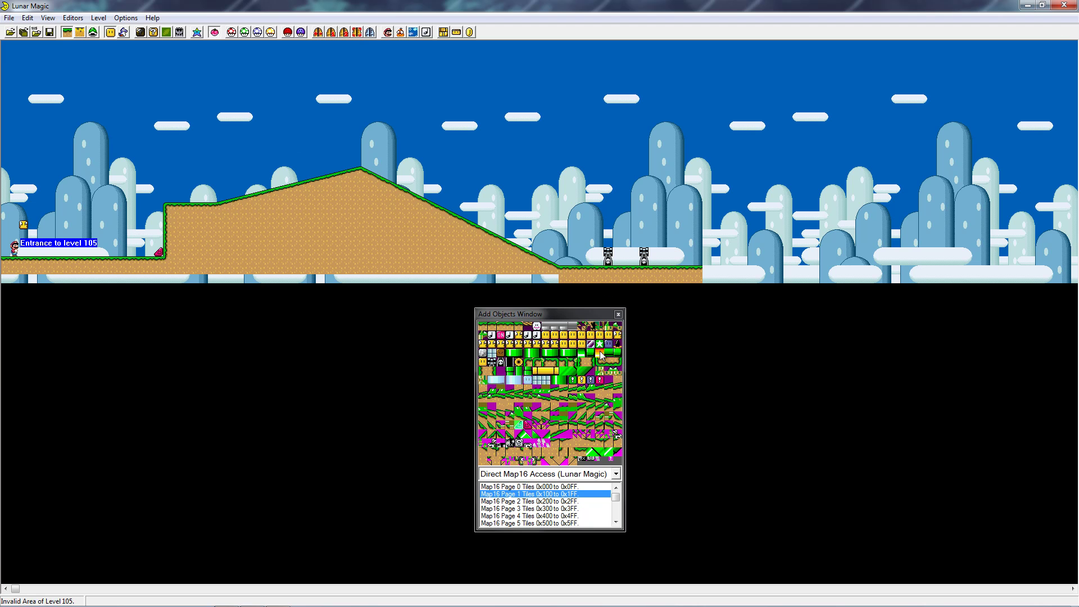
Place the white cloud face tile in the air above the Bullet machines and stretch it into a row about 12 tiles wide
click(537, 327)
right_click(520, 207)
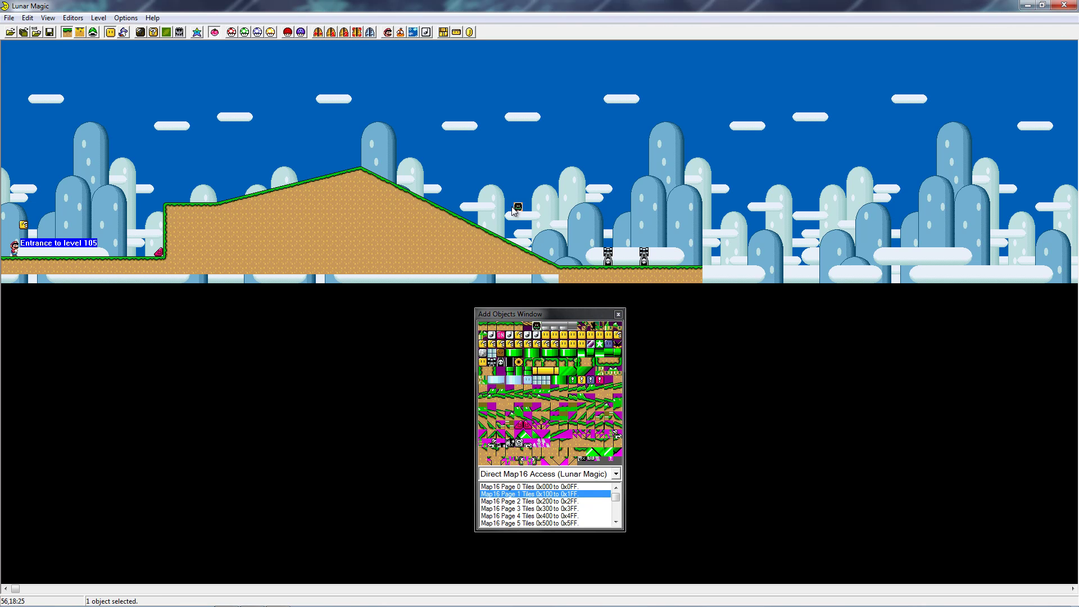
drag(514, 210, 571, 185)
click(570, 172)
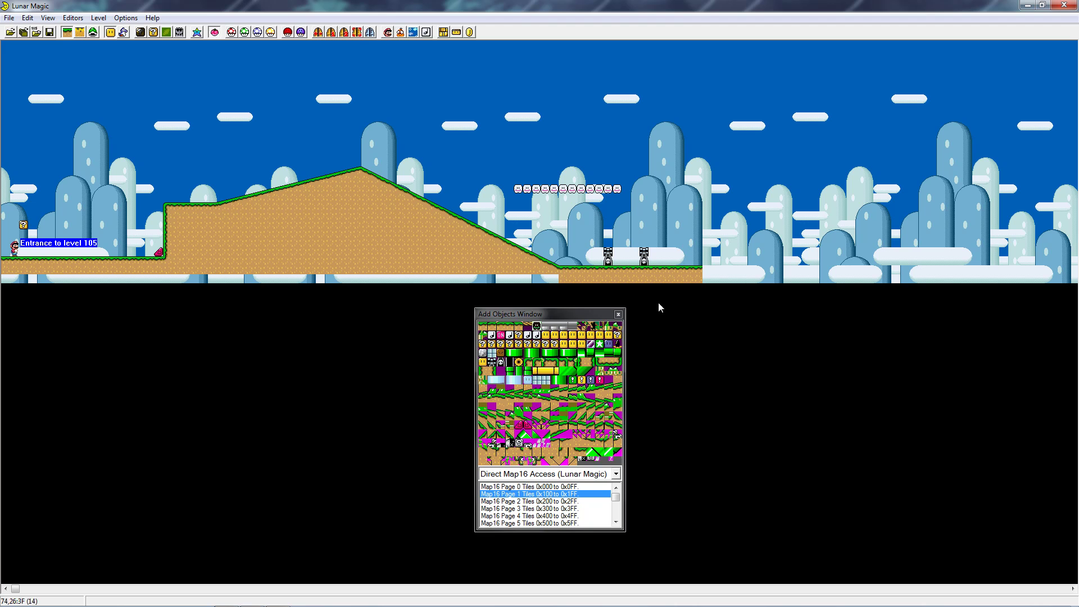
Place Coins (05) from Standard Objects on the ground between the entrance and the wall, shaped into a single row of 9
click(564, 475)
click(550, 487)
key(Down)
key(Down)
key(Down)
key(Down)
key(Down)
key(Down)
key(Down)
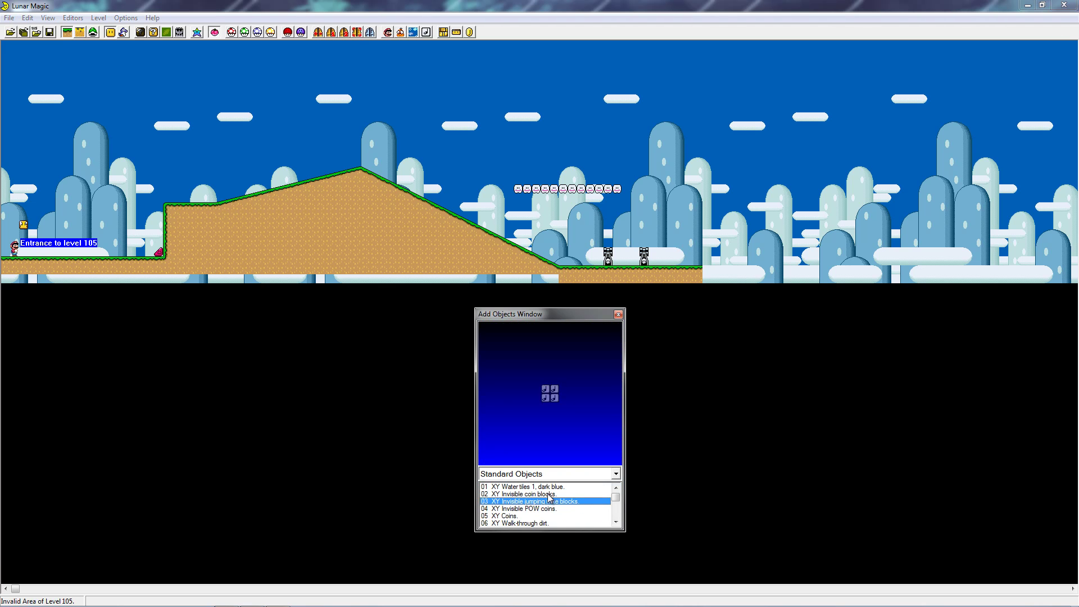
key(Up)
key(Up)
key(Up)
key(Up)
key(Down)
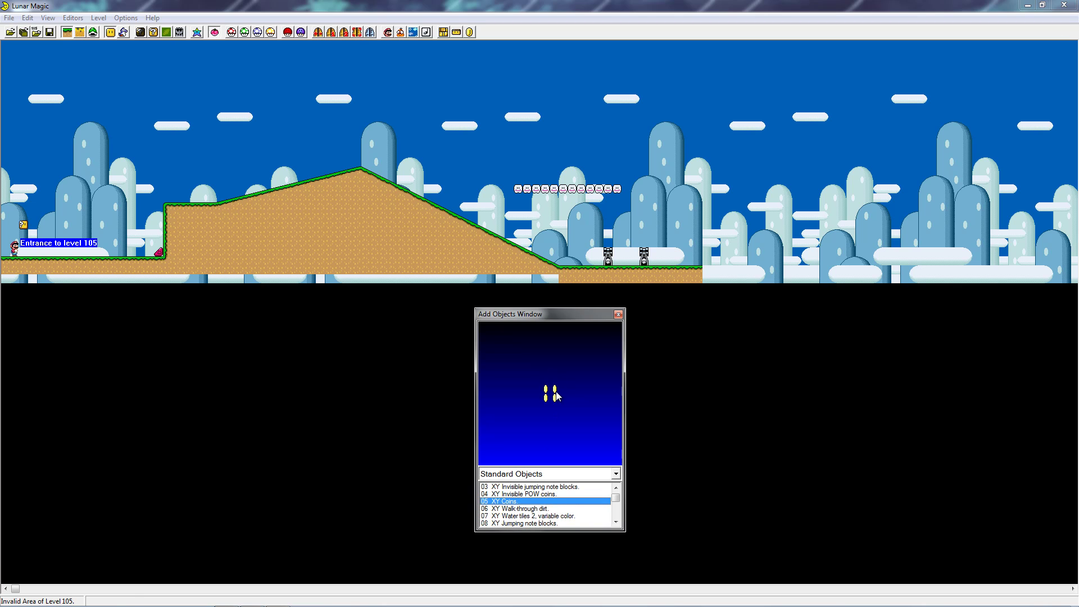
right_click(105, 198)
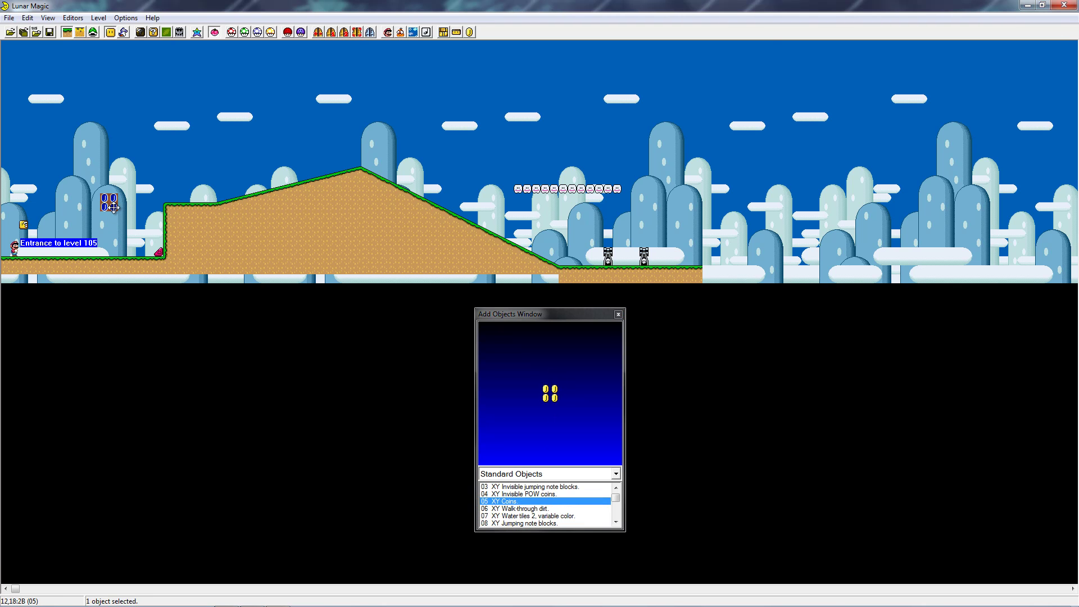
drag(114, 207, 81, 254)
click(352, 303)
Browse the Standard Objects list from the invisible coins through the block types to the pipes
click(557, 499)
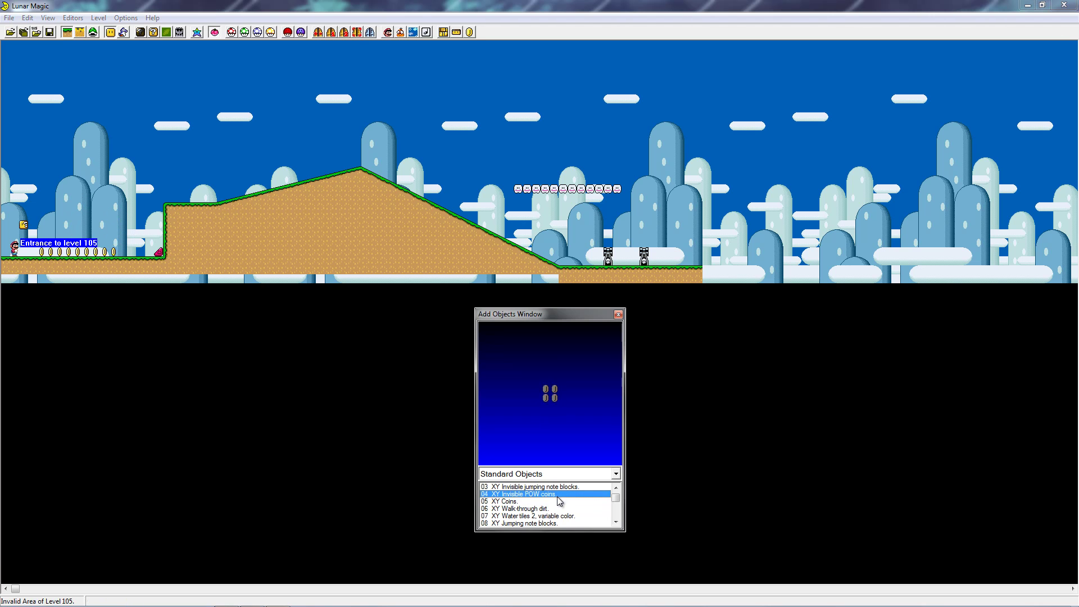
key(Down)
key(Down)
key(Down)
key(Down)
key(Up)
key(Up)
key(Up)
key(Up)
key(Up)
key(Up)
key(Up)
key(Up)
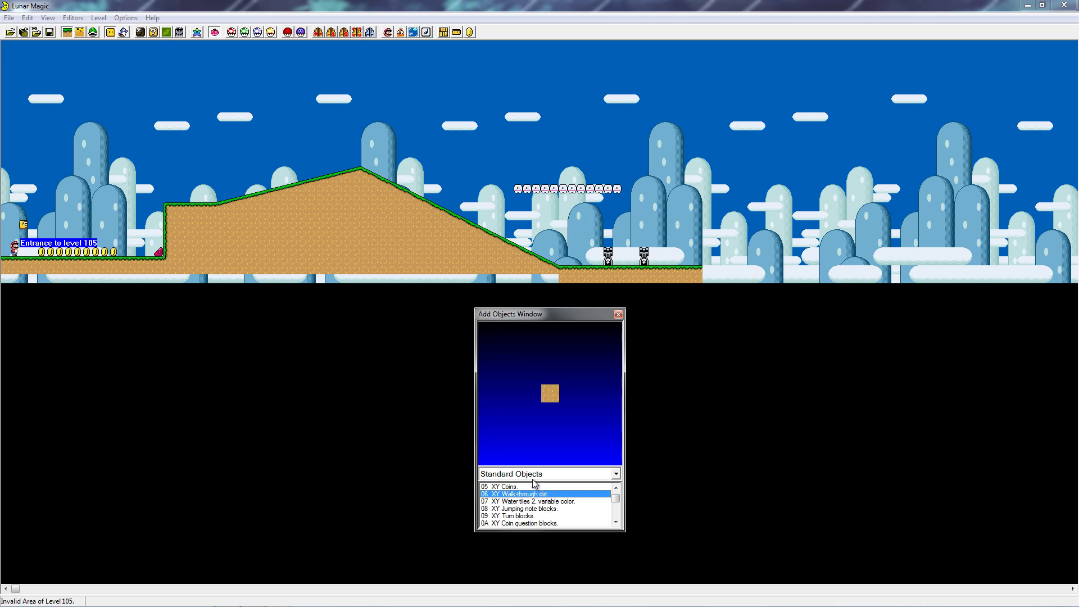
key(Down)
key(Down)
key(Down)
key(Down)
key(Down)
key(Down)
key(Down)
key(Down)
key(Down)
key(Down)
key(Down)
key(Down)
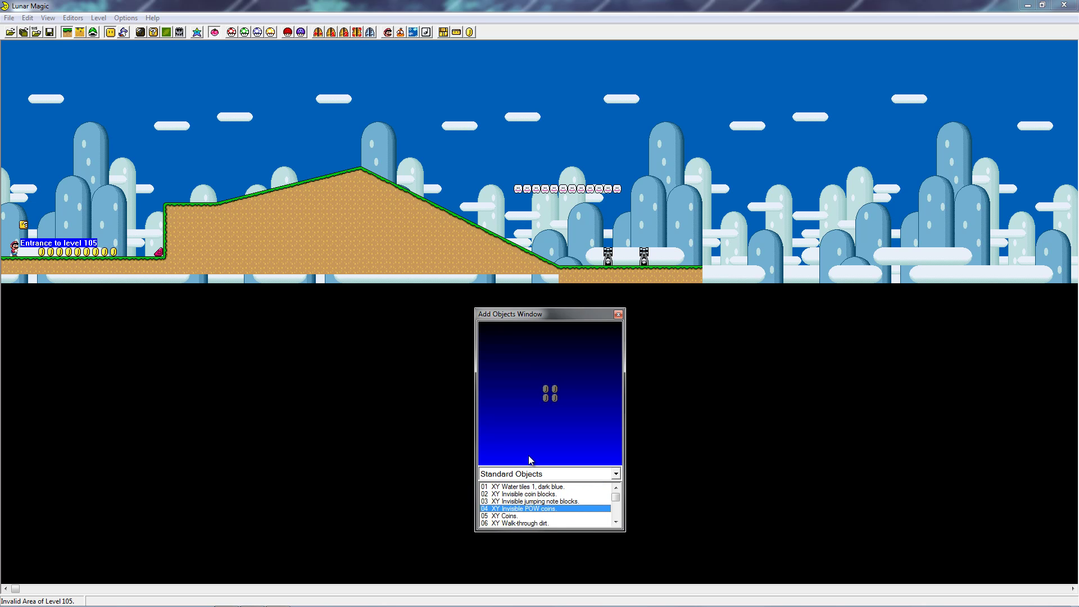
key(Down)
key(Down)
key(Down)
key(Down)
key(Down)
key(Down)
key(Down)
key(Down)
key(Down)
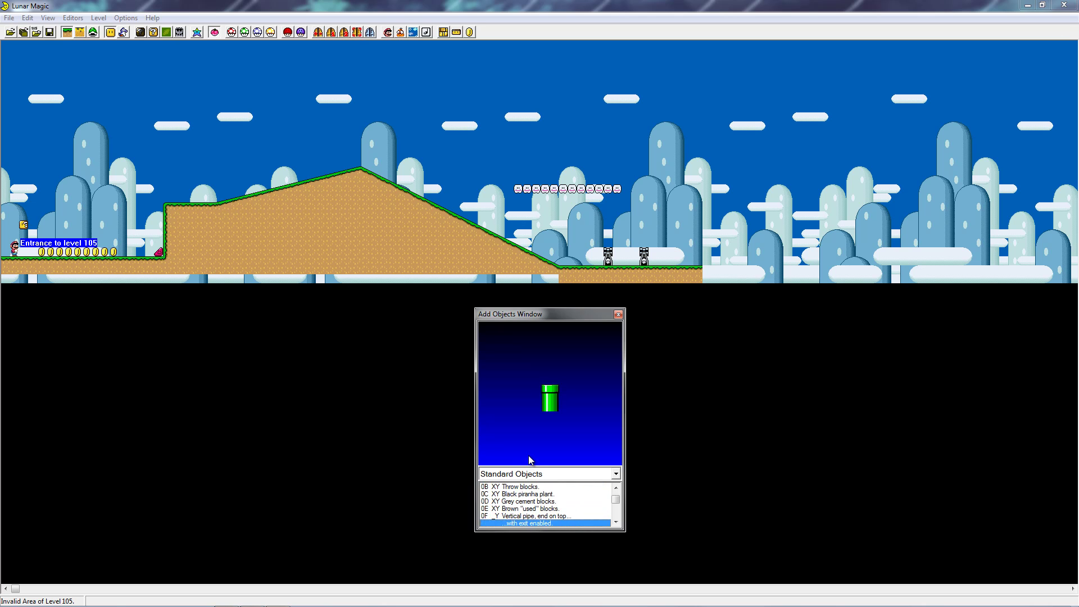
key(Up)
key(Up)
key(Up)
key(Up)
key(Up)
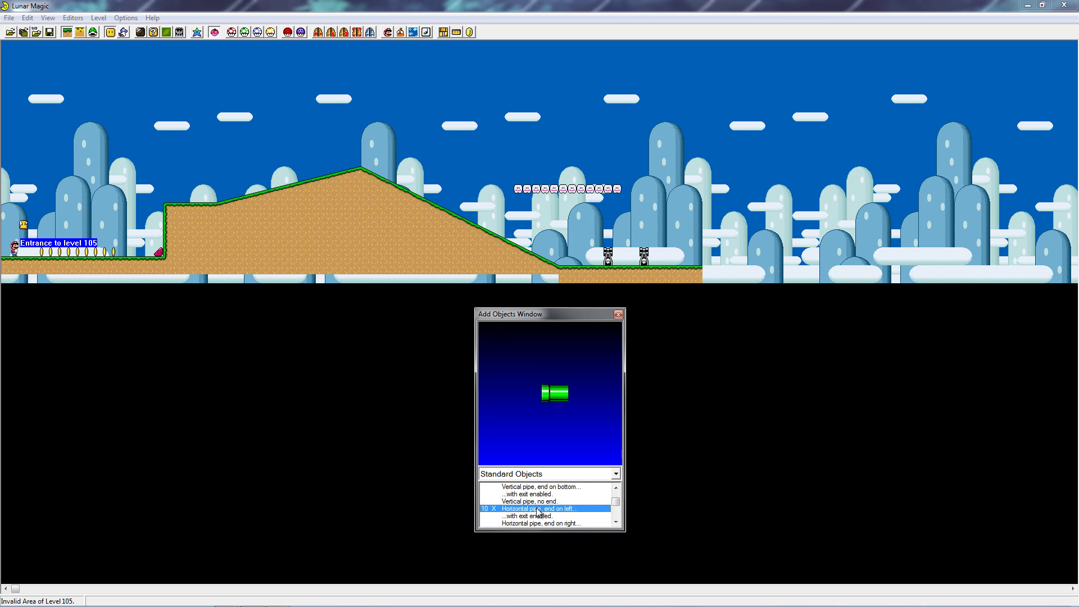
Place a Gradual slope left from Standard Objects against the end of the flat ground beyond the Bullet machines
key(Down)
key(Down)
key(Down)
key(Down)
key(Down)
key(Down)
key(Down)
key(Down)
key(Down)
key(Down)
key(Down)
key(Down)
key(Down)
key(Down)
key(Down)
key(Down)
key(Down)
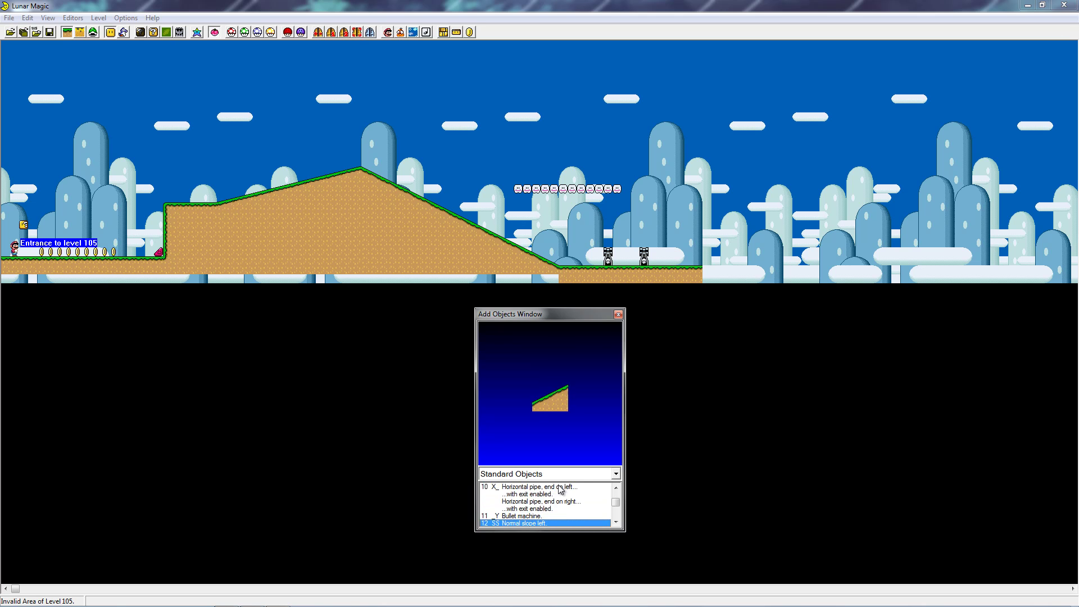
key(Down)
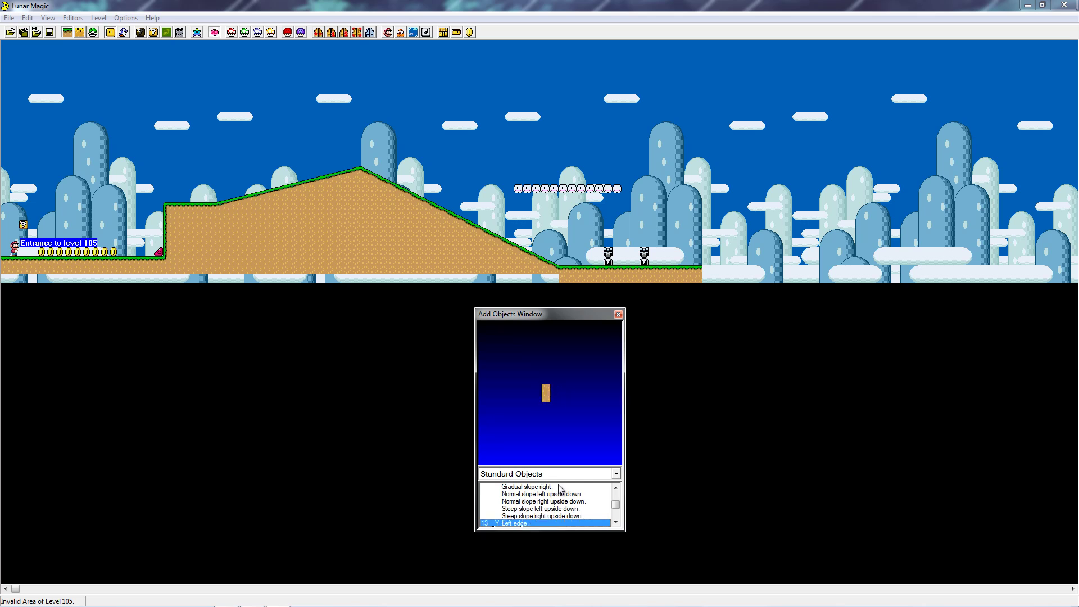
key(Up)
key(Up)
key(Up)
key(Up)
key(Up)
key(Up)
key(Up)
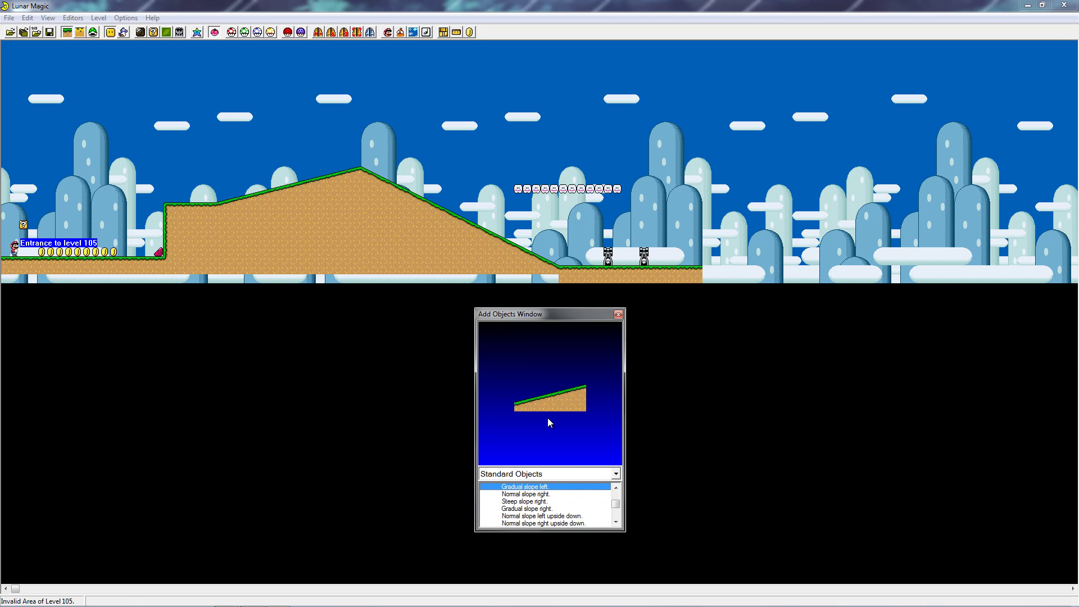
right_click(699, 216)
drag(727, 223, 733, 259)
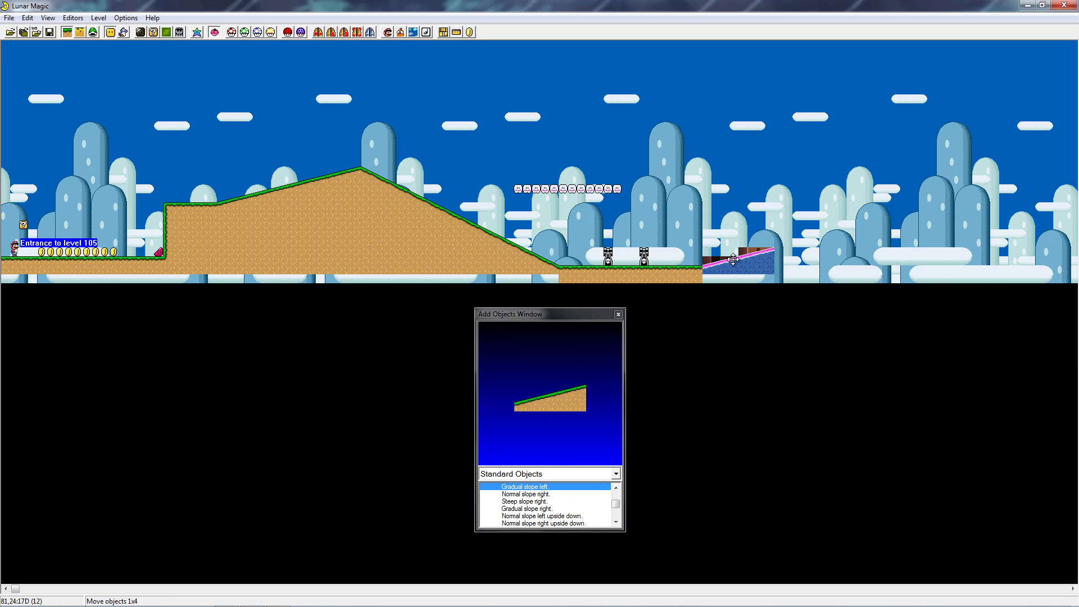
click(730, 242)
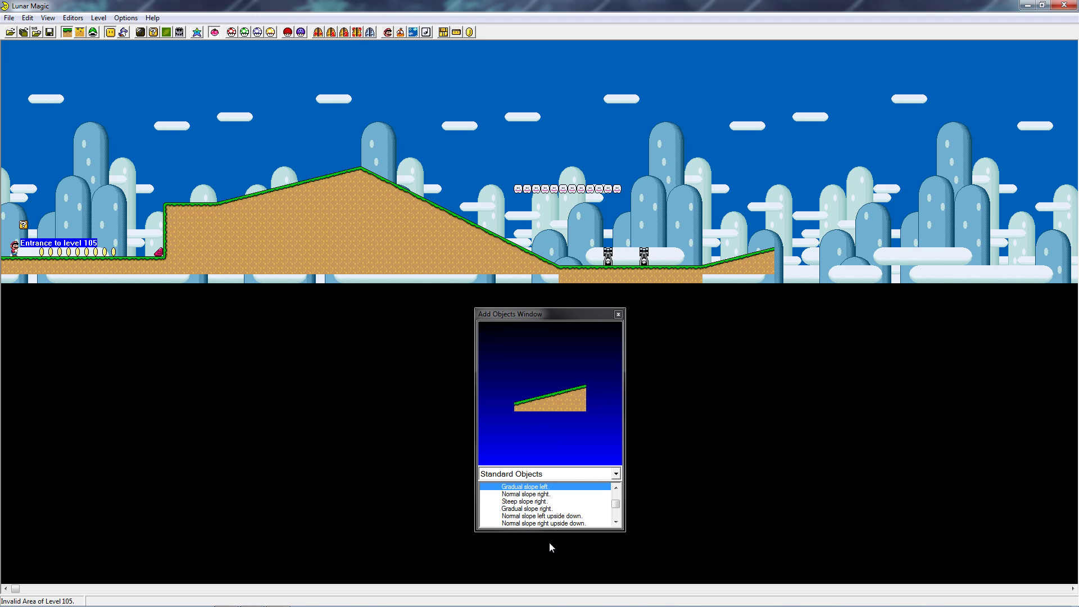
Place a "Solid left, left facing bottom edge" wall about 19 tiles beyond the new slope and stretch it to about 13 tiles tall
click(548, 494)
key(Up)
key(Up)
key(Up)
key(Down)
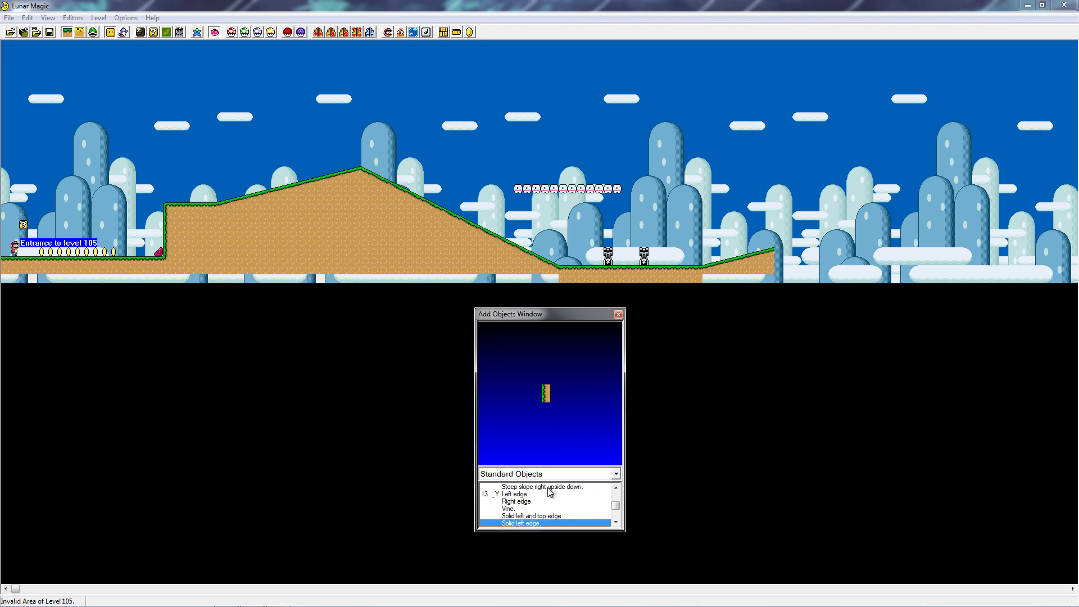
key(Down)
key(Down)
key(Down)
key(Down)
key(Down)
key(Down)
key(Down)
key(Down)
key(Up)
key(Up)
key(Up)
key(Down)
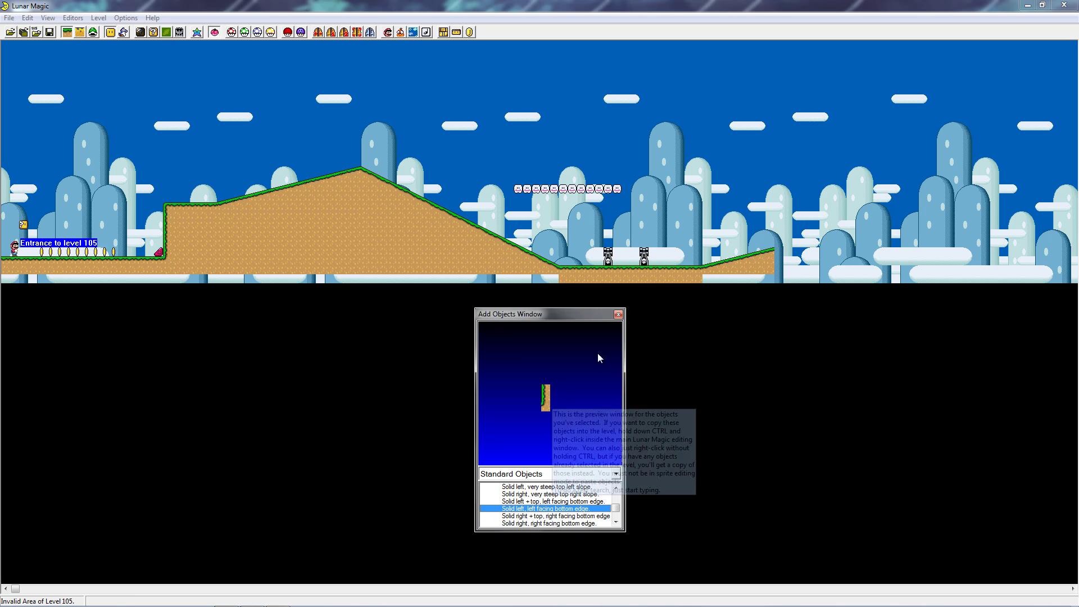
right_click(783, 167)
drag(783, 169, 776, 233)
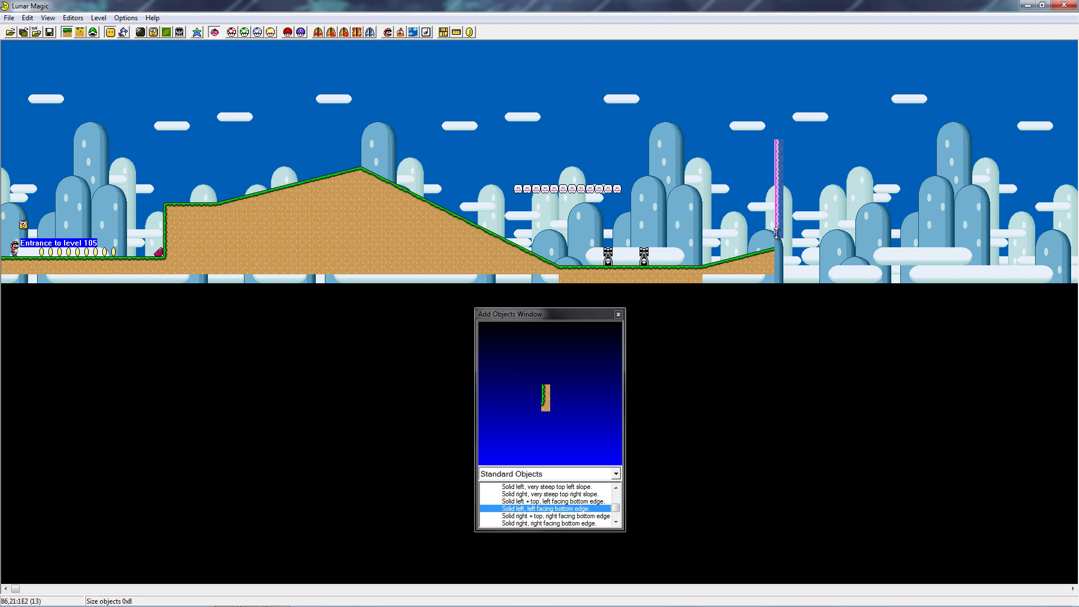
click(812, 208)
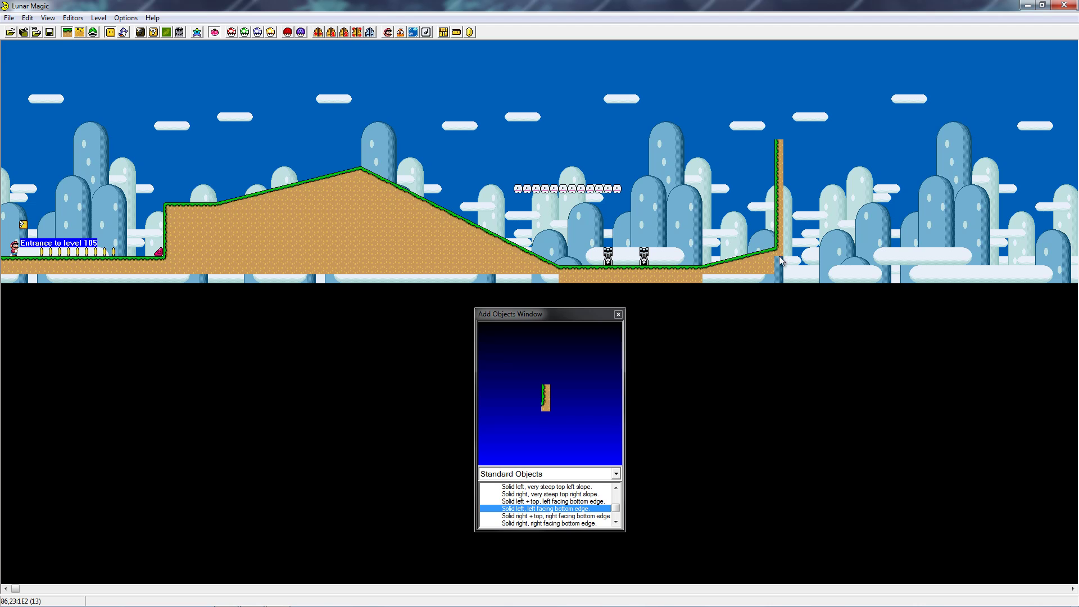
drag(780, 218, 947, 213)
click(868, 230)
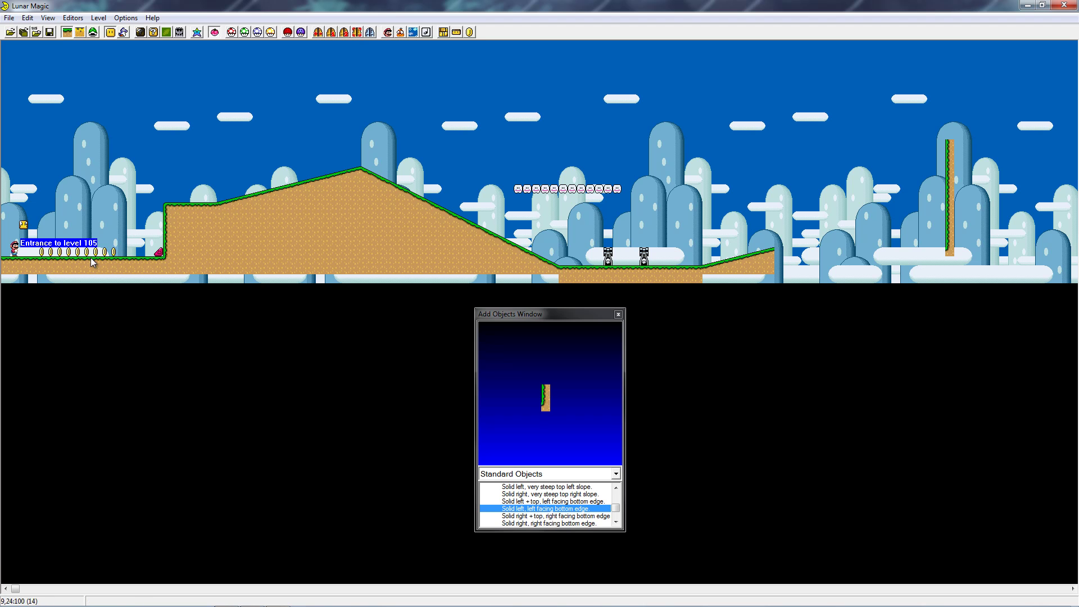
Copy the starting ground piece to cover the gap between the slope and the wall, stretching it down to the level's lower edge
drag(92, 262, 793, 256)
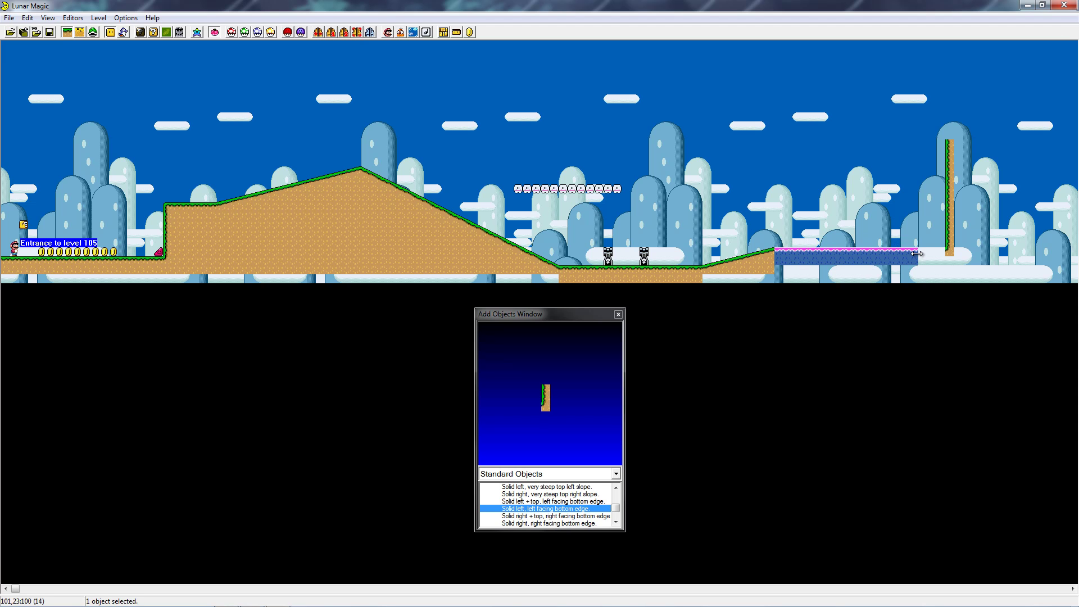
drag(923, 253, 875, 263)
right_click(887, 258)
drag(878, 266, 790, 275)
click(788, 256)
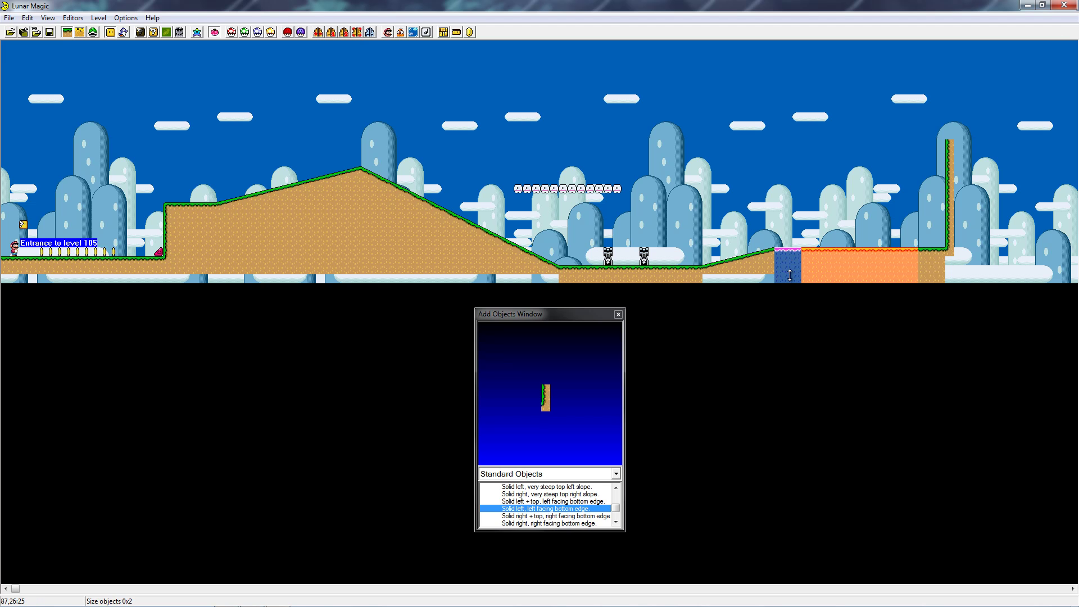
click(748, 265)
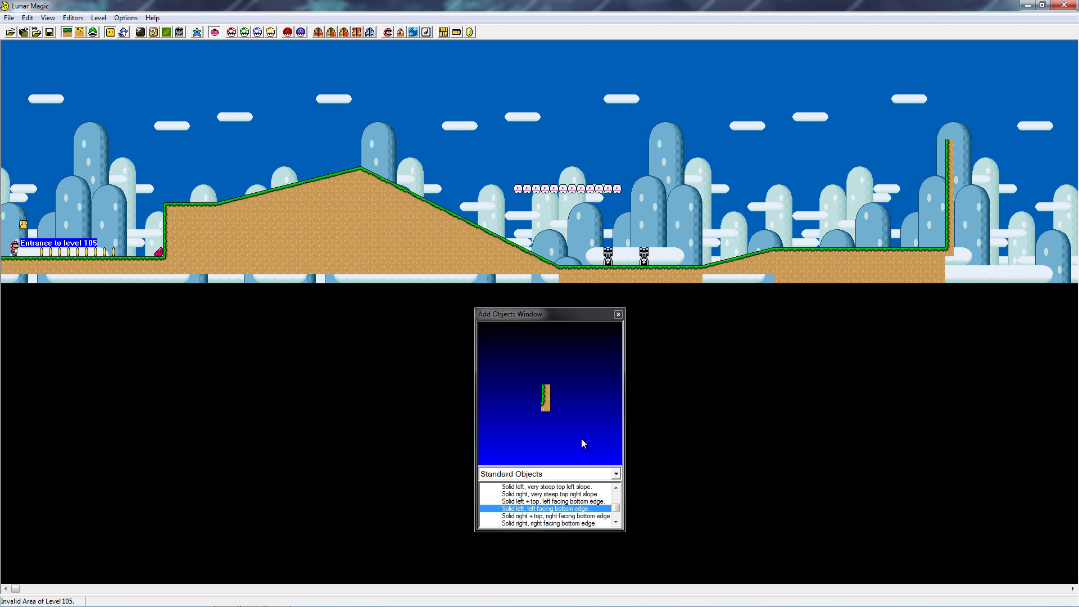
Browse the Extended Objects list from the invisible blocks through the question blocks and line guides to the Green switch palace switch
click(546, 474)
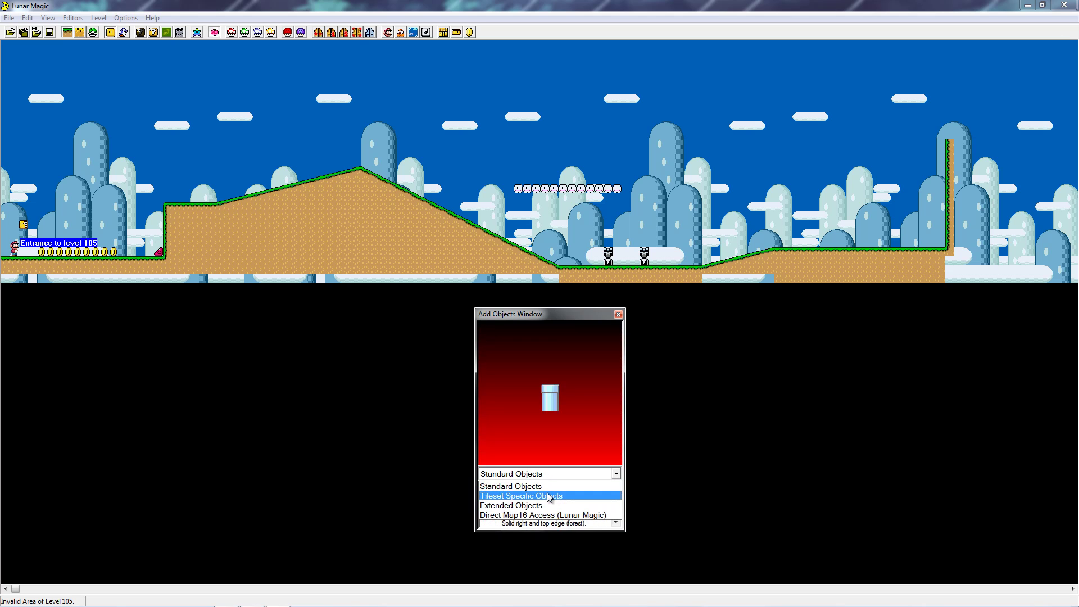
click(550, 505)
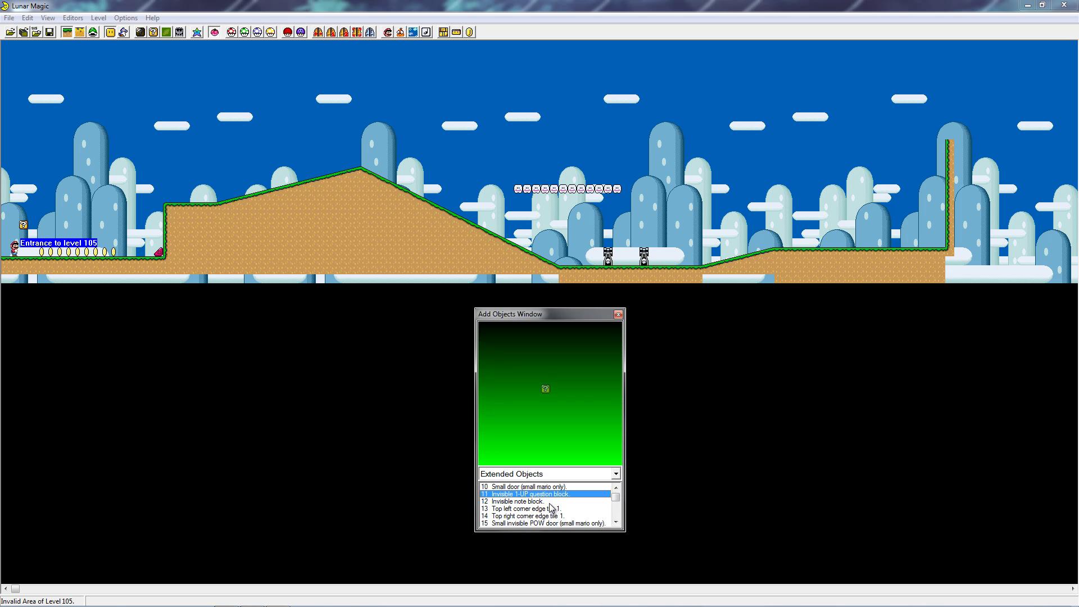
key(Down)
key(Down)
key(Down)
key(Down)
key(Down)
key(Down)
key(Down)
key(Down)
key(Down)
key(Down)
key(Down)
key(Down)
key(Down)
key(Down)
key(Down)
key(Down)
key(Down)
key(Down)
key(Down)
key(Down)
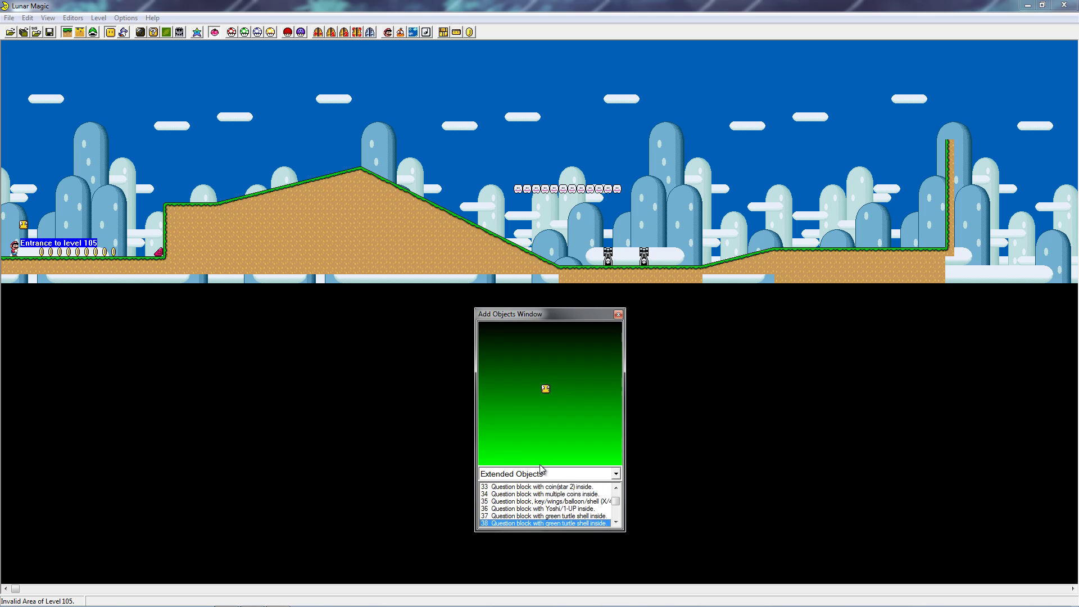
key(Down)
key(Down)
key(Down)
key(Down)
key(Down)
key(Down)
key(Down)
key(Down)
key(Down)
key(Down)
key(Down)
key(Down)
key(Down)
key(Down)
key(Down)
key(Down)
key(Down)
key(Down)
key(Down)
key(Down)
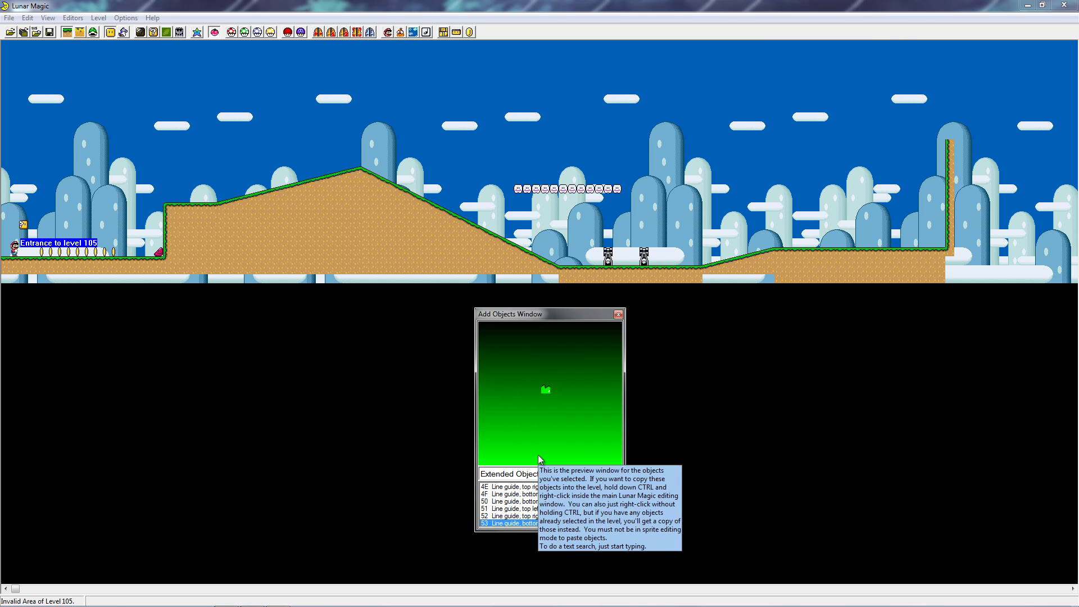
key(Down)
key(Down)
key(Down)
key(Down)
key(Down)
key(Down)
key(Down)
key(Down)
key(Down)
key(Down)
key(Down)
key(Down)
key(Down)
key(Down)
key(Down)
key(Down)
key(Down)
key(Down)
key(Down)
key(Down)
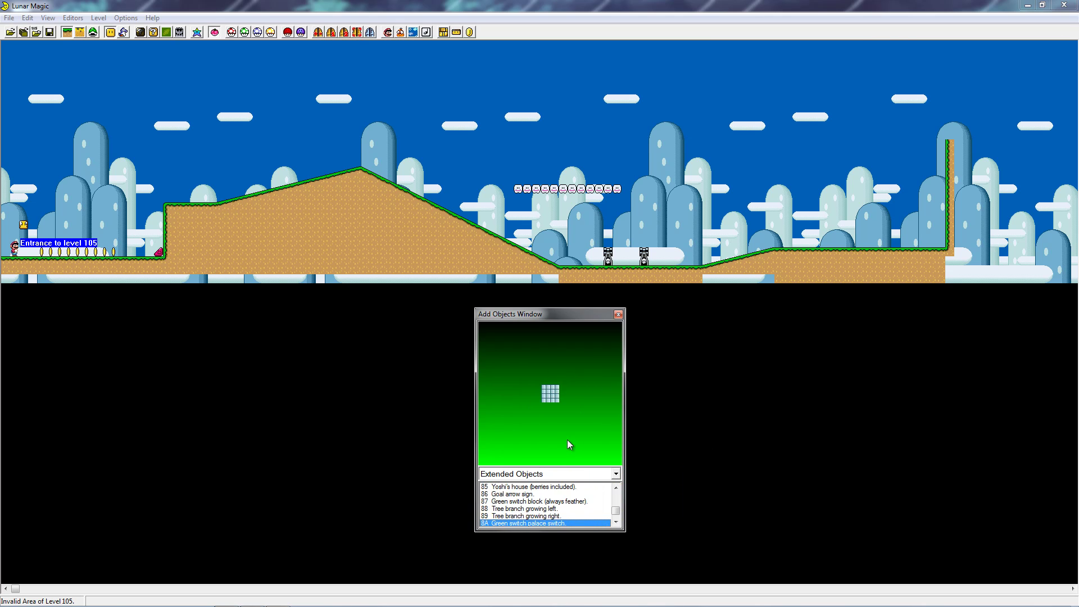
key(Up)
key(Up)
key(Up)
key(Up)
key(Up)
key(Up)
key(Up)
key(Up)
key(Up)
key(Up)
key(Up)
key(Up)
key(Up)
key(Up)
key(Up)
key(Up)
key(Up)
key(Up)
key(Up)
key(Up)
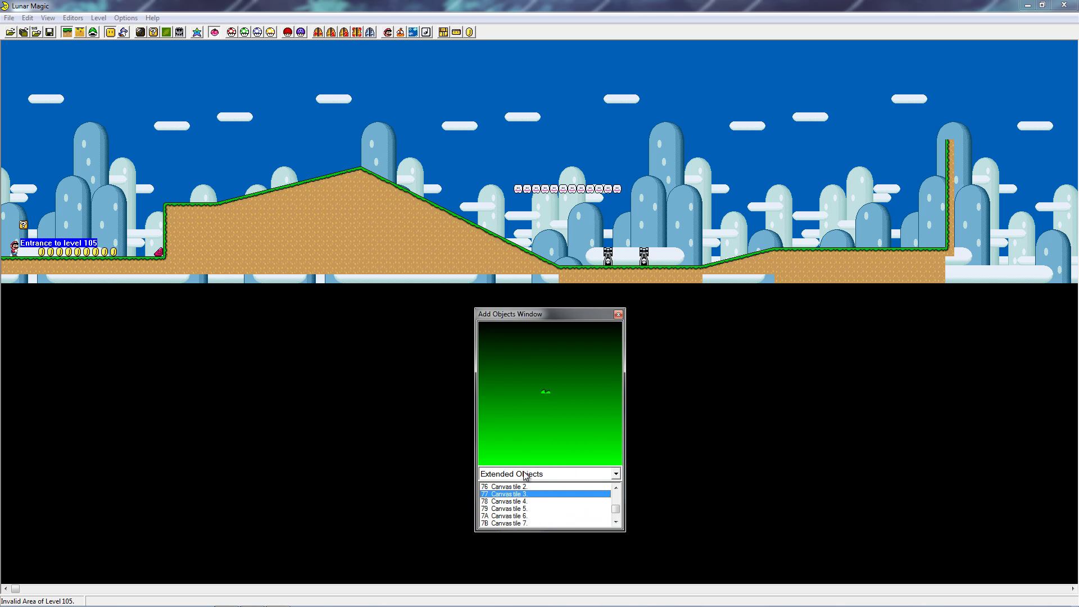
Browse the Standard Objects list from the coins and turn blocks through to "Mud/lava with animated surface"
click(546, 473)
click(548, 487)
click(549, 492)
key(Down)
key(Down)
key(Down)
key(Down)
key(Down)
key(Down)
key(Down)
key(Down)
key(Down)
key(Down)
key(Down)
key(Down)
key(Down)
key(Down)
key(Down)
key(Down)
key(Down)
key(Down)
key(Down)
key(Down)
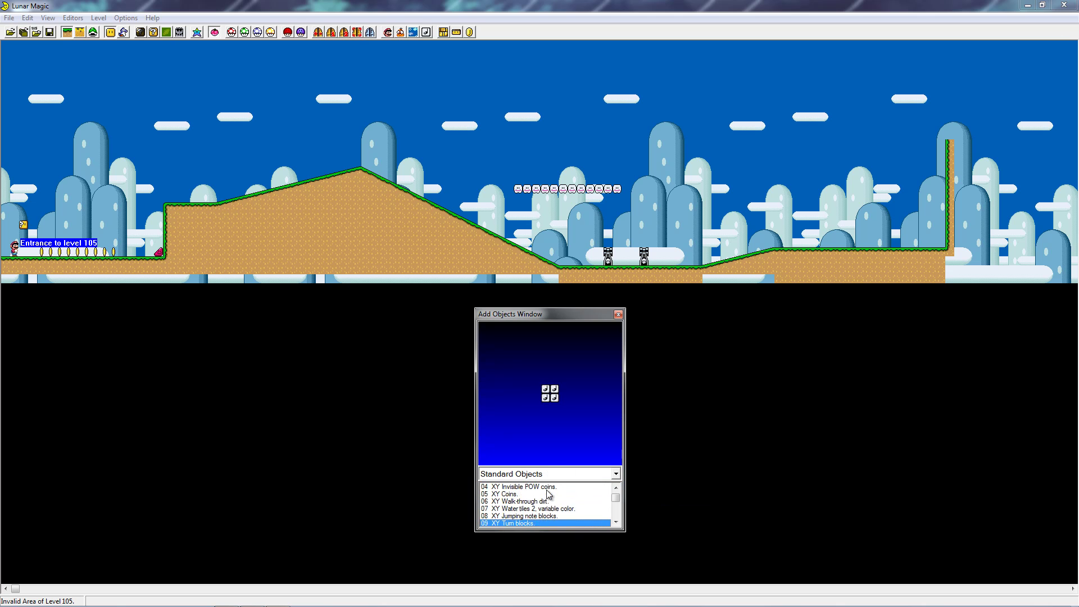
key(Down)
key(Down)
key(Down)
key(Down)
key(Down)
key(Down)
key(Down)
key(Down)
key(Down)
key(Down)
key(Down)
key(Down)
key(Down)
key(Down)
key(Down)
key(Down)
key(Down)
key(Down)
key(Down)
key(Down)
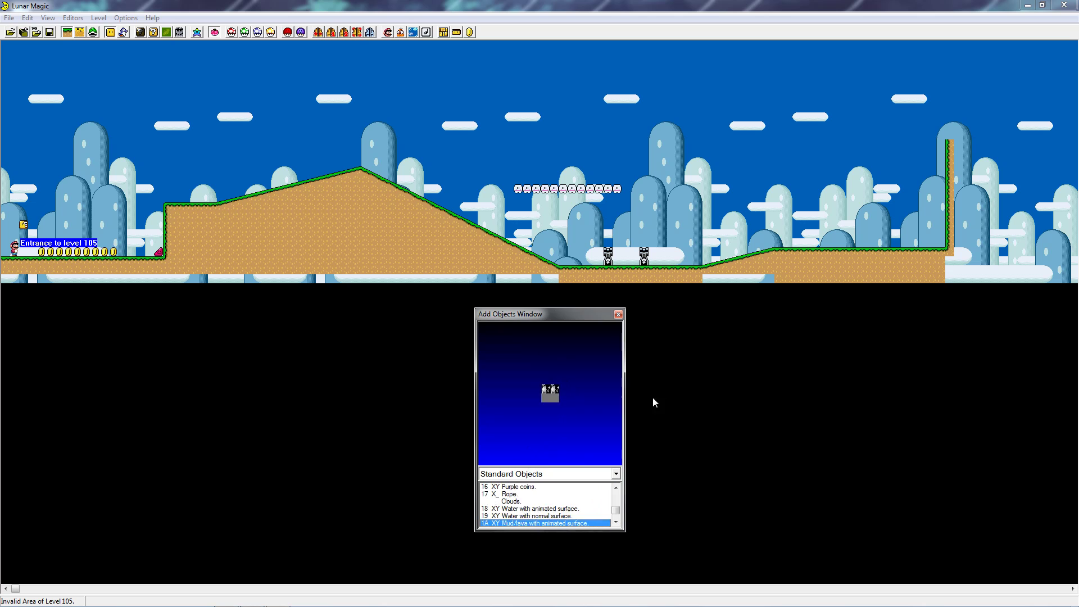
Place a Goal point from Standard Objects at the start of the flat ground beyond the gradual slope
key(Up)
key(Up)
key(Up)
key(Up)
key(Up)
key(Up)
key(Up)
key(Up)
key(Up)
key(Up)
key(Up)
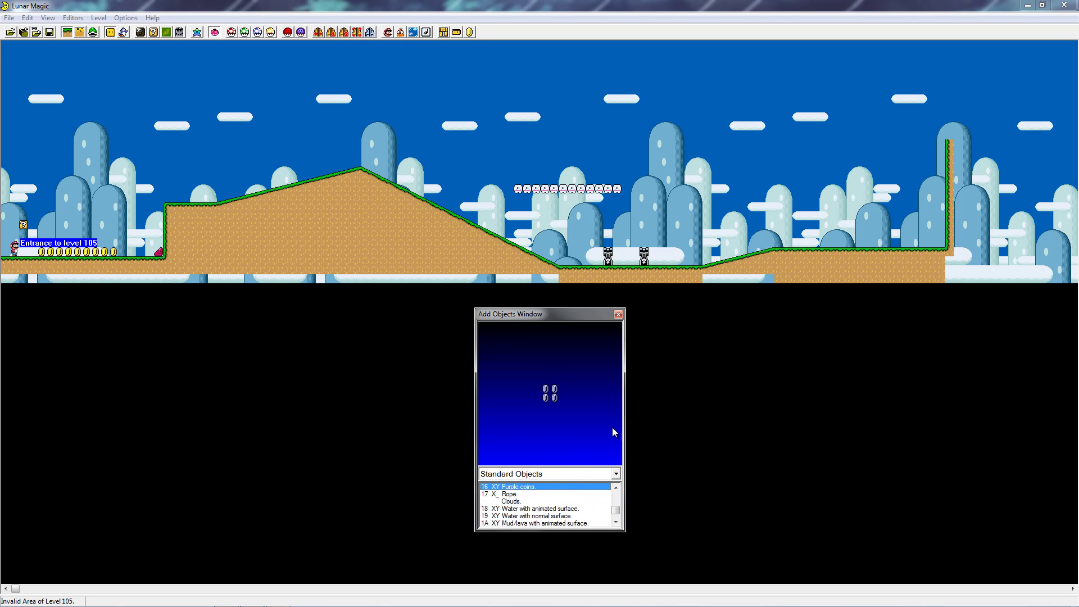
right_click(782, 173)
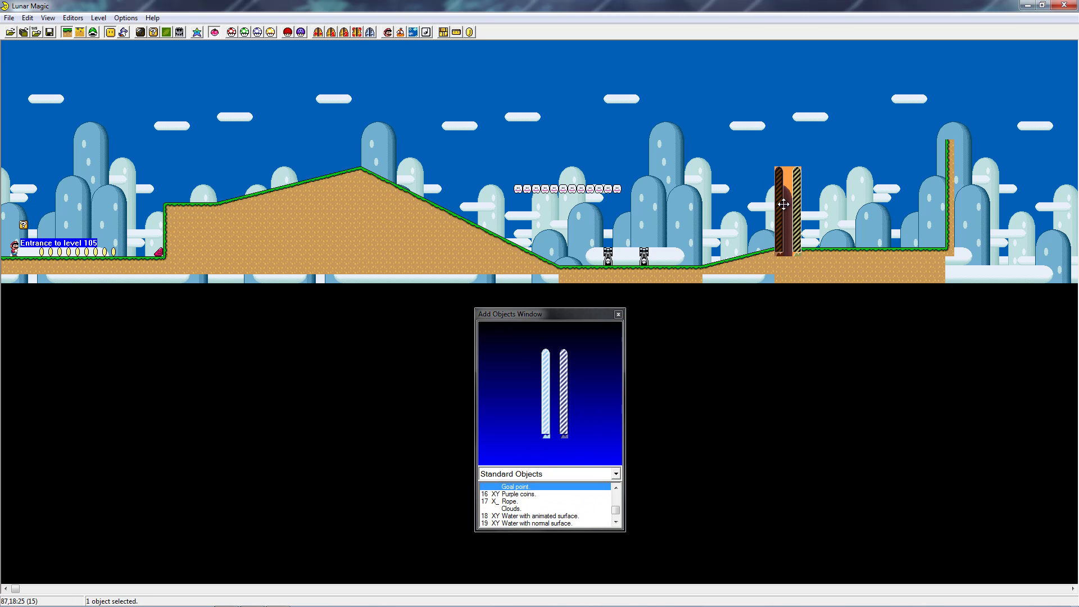
mouse_move(784, 205)
mouse_down()
mouse_move(858, 179)
mouse_move(913, 201)
mouse_move(822, 217)
mouse_move(798, 208)
mouse_up()
Copy the flat ground piece over the foot of the goal point so the grass runs unbroken beneath it
click(848, 272)
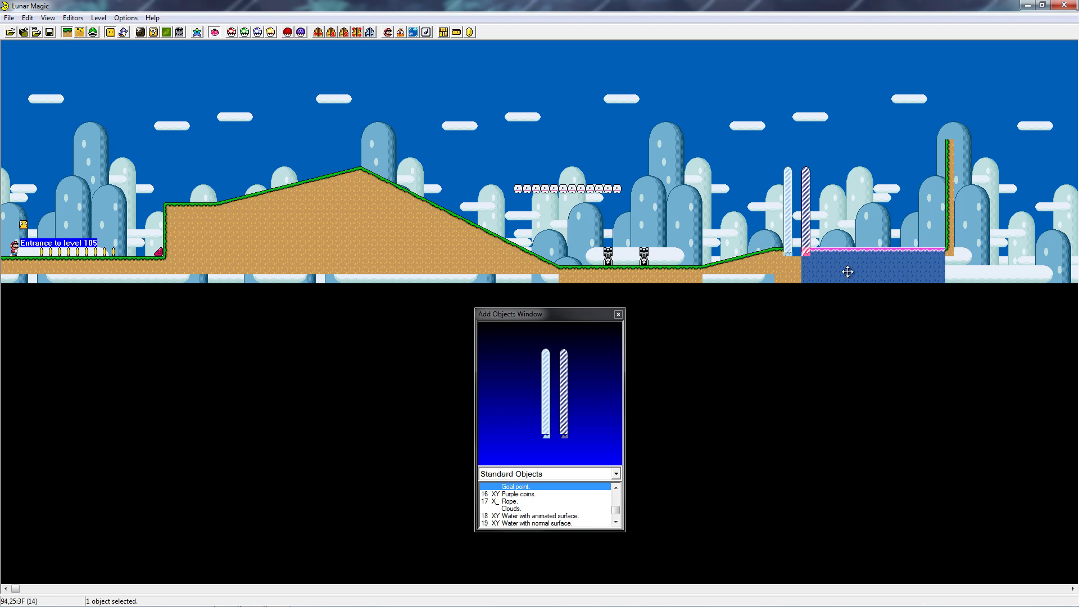
right_click(794, 271)
drag(804, 273, 791, 272)
click(842, 225)
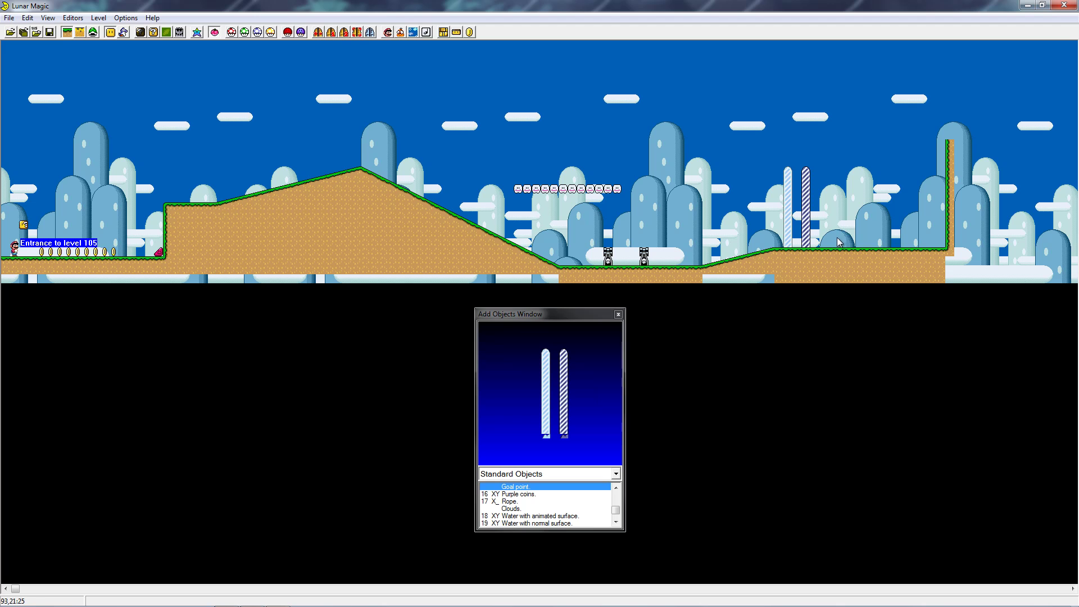
Close the Add Objects window and switch to sprite editing with the Add Sprites window open
click(619, 315)
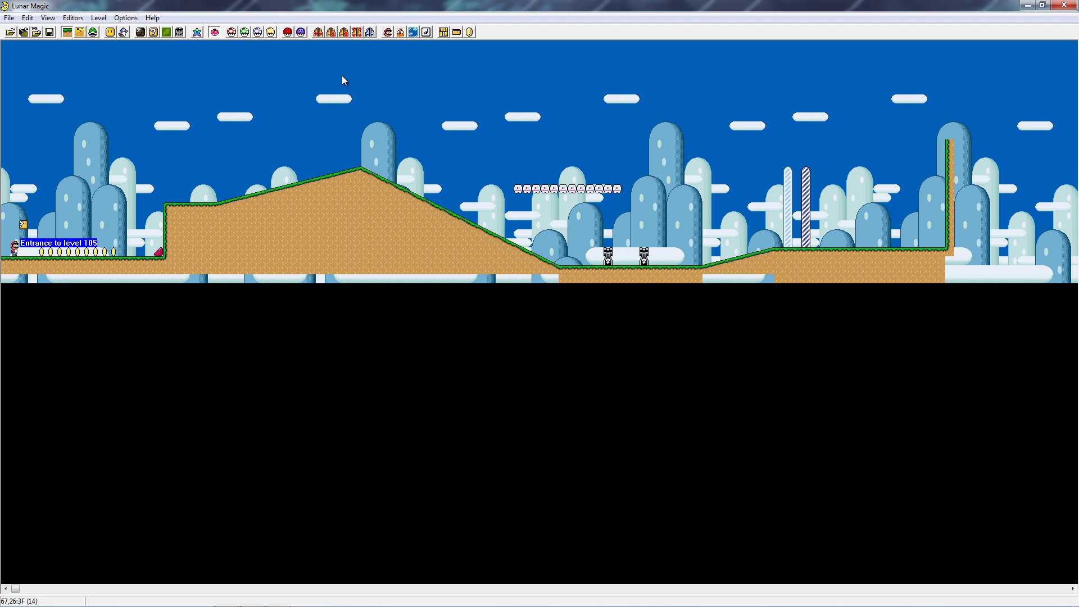
click(129, 32)
click(92, 34)
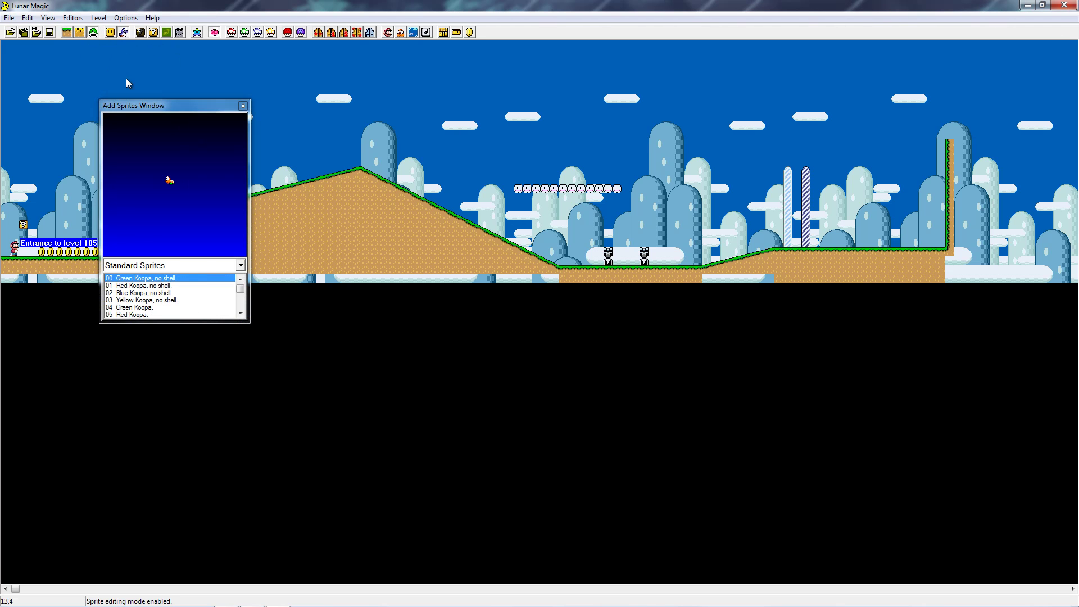
Place two "Red Koopa, no shell" sprites on the hill, one on each side of its peak
click(136, 282)
drag(167, 179, 252, 190)
click(37, 225)
drag(337, 168, 334, 169)
click(153, 286)
right_click(313, 132)
drag(313, 132, 346, 147)
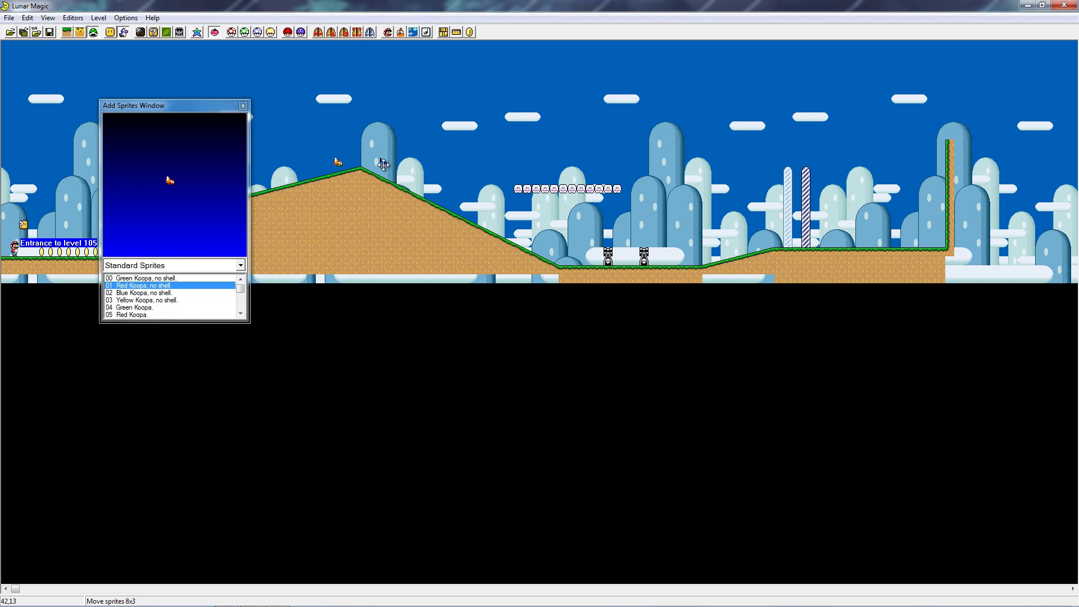
drag(386, 176, 387, 177)
Place a Blue Koopa from Standard Sprites lower down on the hill's rising slope
click(174, 300)
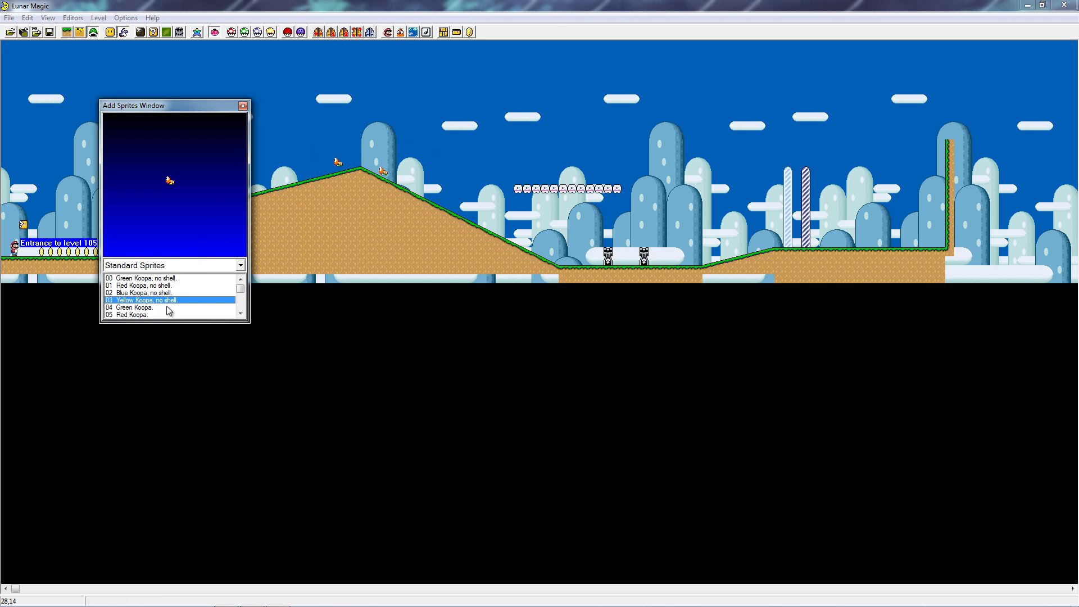
key(Down)
key(Down)
key(Down)
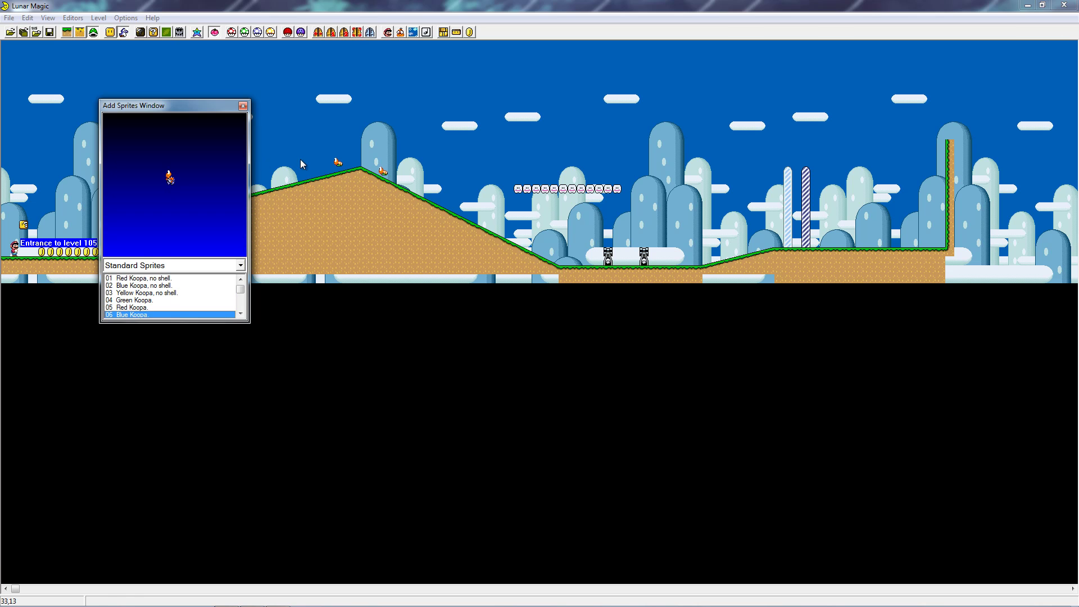
right_click(301, 160)
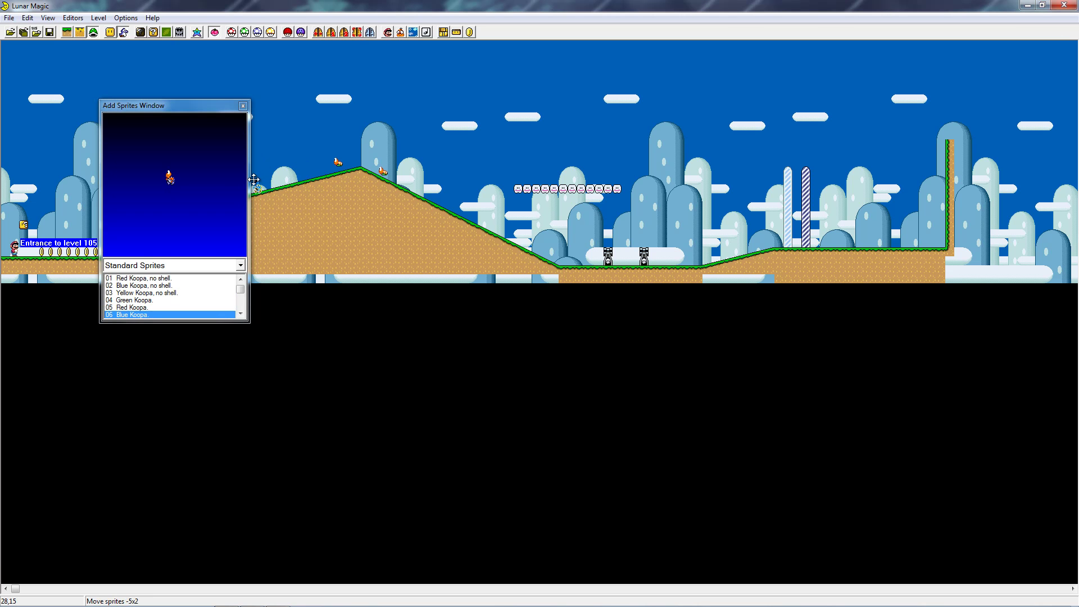
Examine the Standard Sprites previews from "Yellow Koopa, no shell" to the green shell, and go back up to the flying grey turnblocks
click(201, 290)
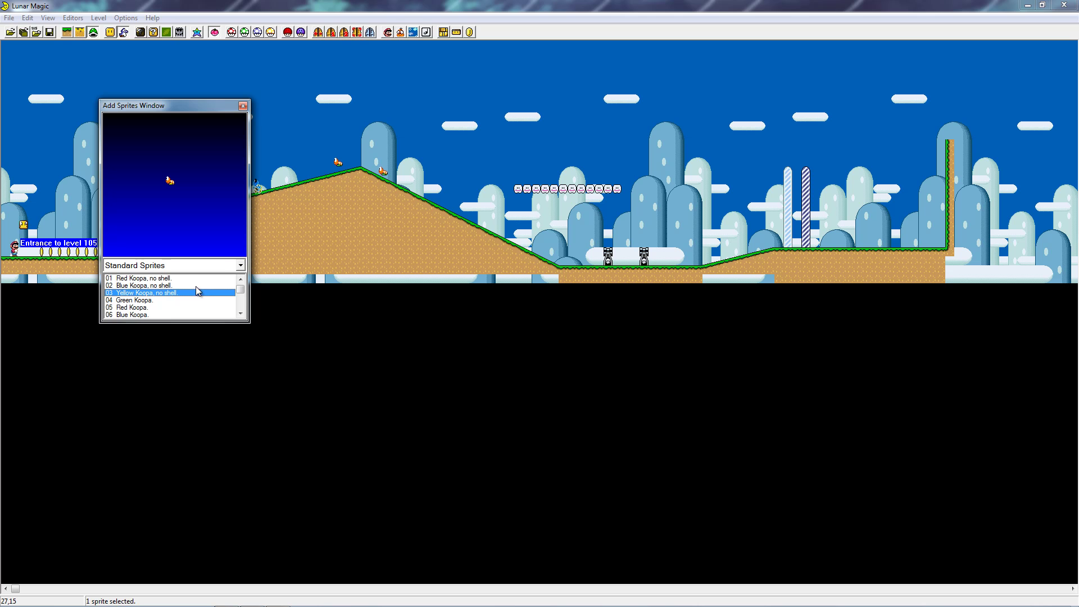
key(Down)
key(Down)
key(Down)
key(Down)
key(Down)
key(Down)
key(Down)
key(Down)
key(Down)
key(Down)
key(Down)
key(Down)
key(Down)
key(Down)
key(Down)
key(Down)
key(Down)
key(Down)
key(Down)
key(Down)
key(Down)
key(Down)
key(Down)
key(Down)
key(Down)
key(Down)
key(Down)
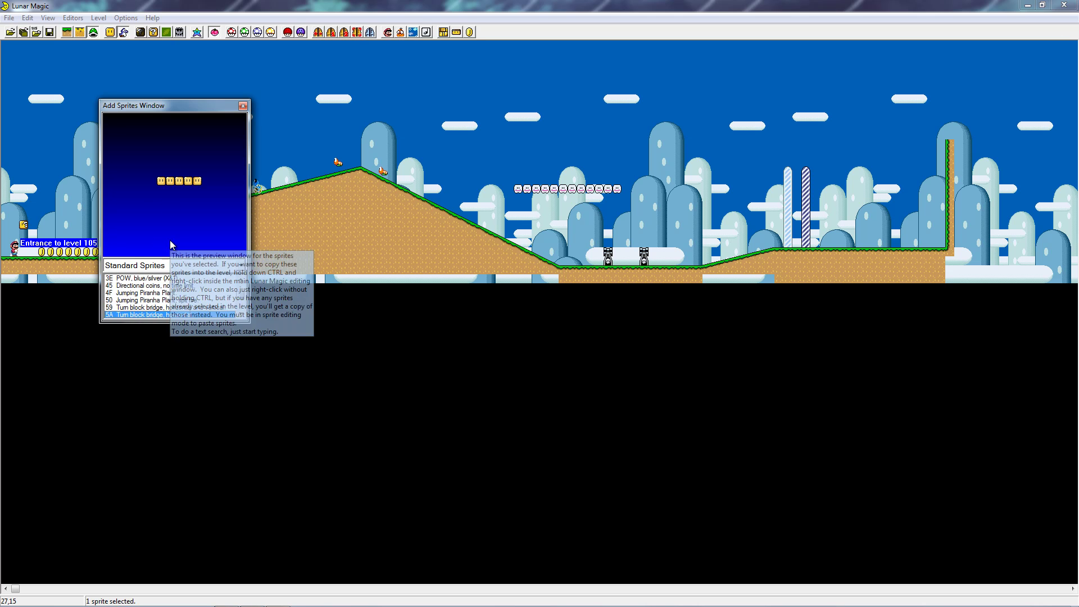
key(Down)
key(Down)
key(Down)
key(Down)
key(Down)
key(Down)
key(Down)
key(Down)
key(Down)
key(Down)
key(Down)
key(Down)
key(Down)
key(Down)
key(Down)
key(Down)
key(Down)
key(Down)
key(Down)
key(Down)
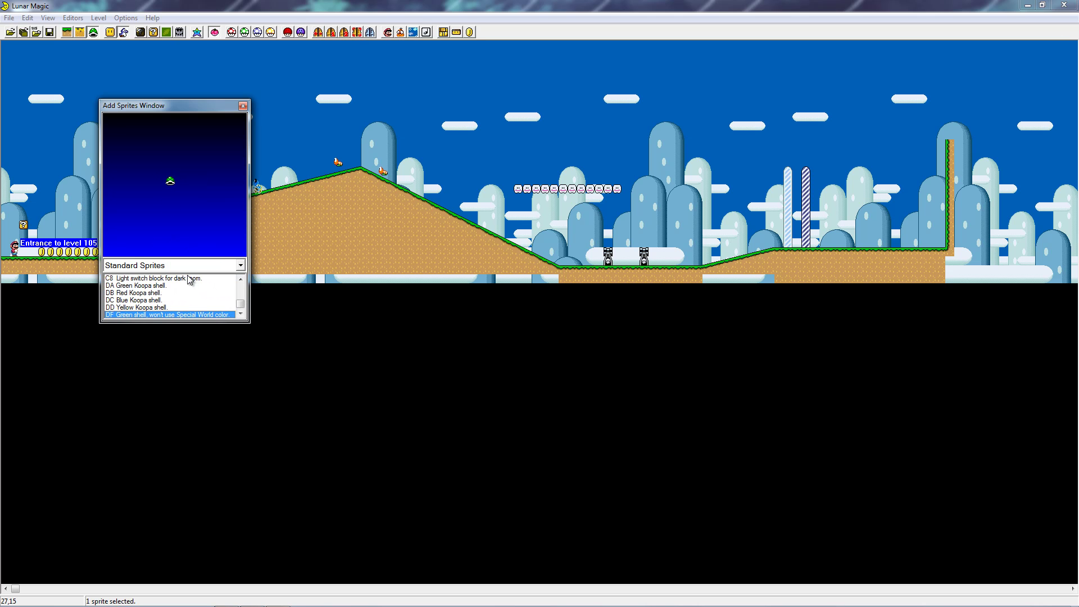
key(Up)
key(Up)
key(Up)
key(Up)
key(Up)
key(Up)
key(Up)
key(Up)
key(Up)
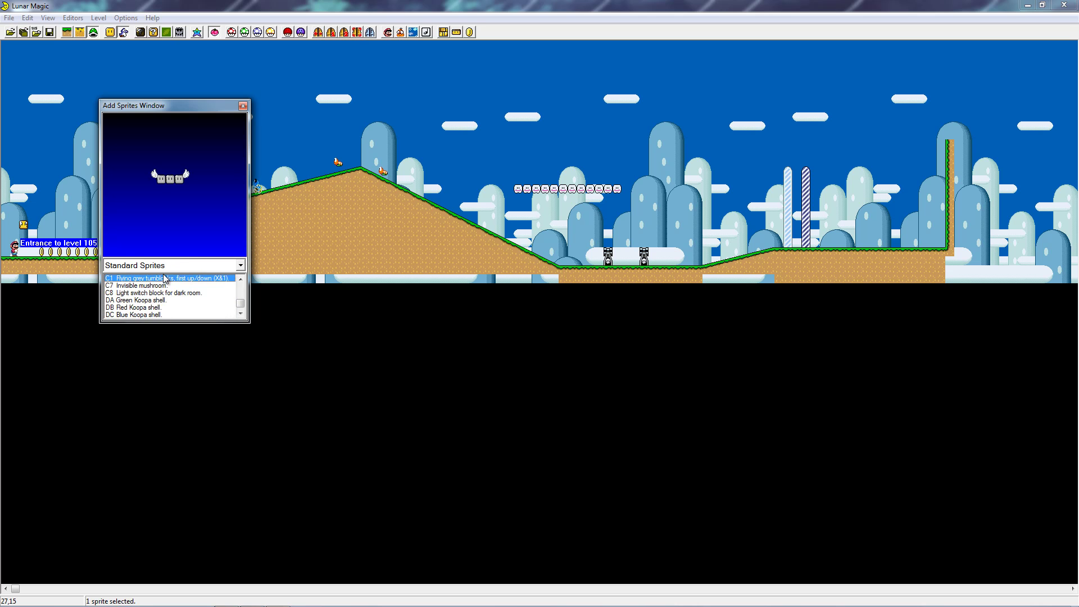
key(Up)
key(Up)
key(Up)
Switch the sprite list to Tileset Specific Sprites and move the Add Sprites window clear of the hill
click(163, 268)
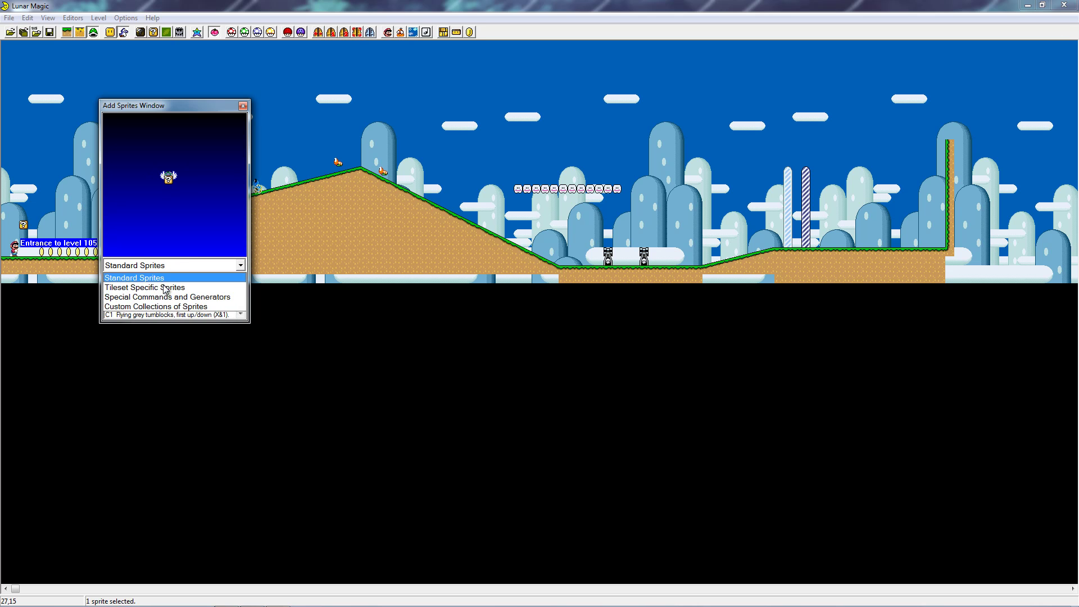
click(163, 286)
key(Down)
key(Down)
key(Down)
key(Down)
key(Down)
key(Down)
key(Down)
key(Down)
key(Down)
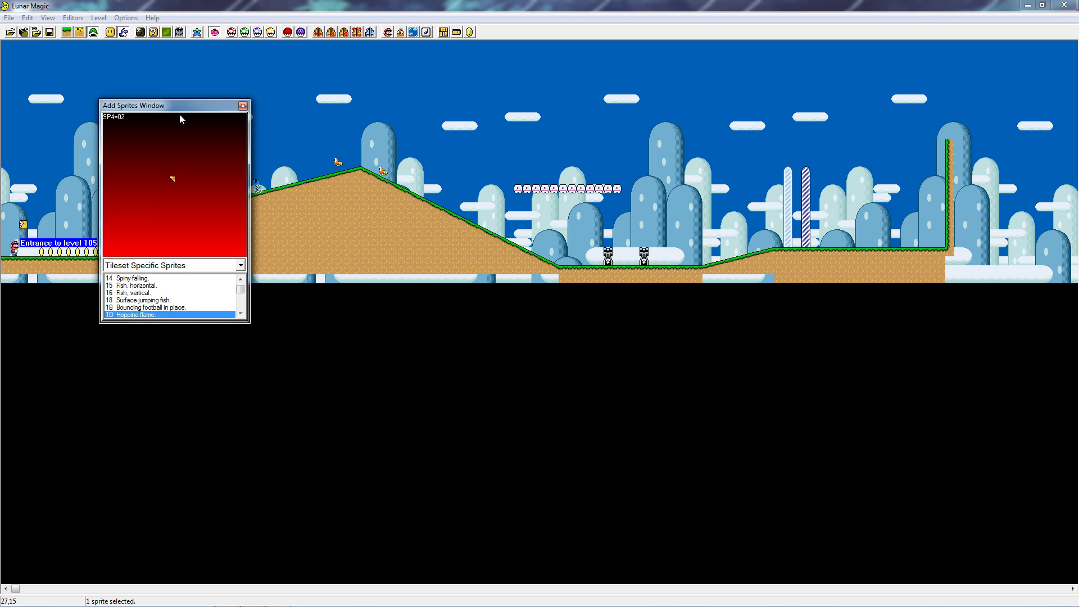
drag(177, 112, 932, 89)
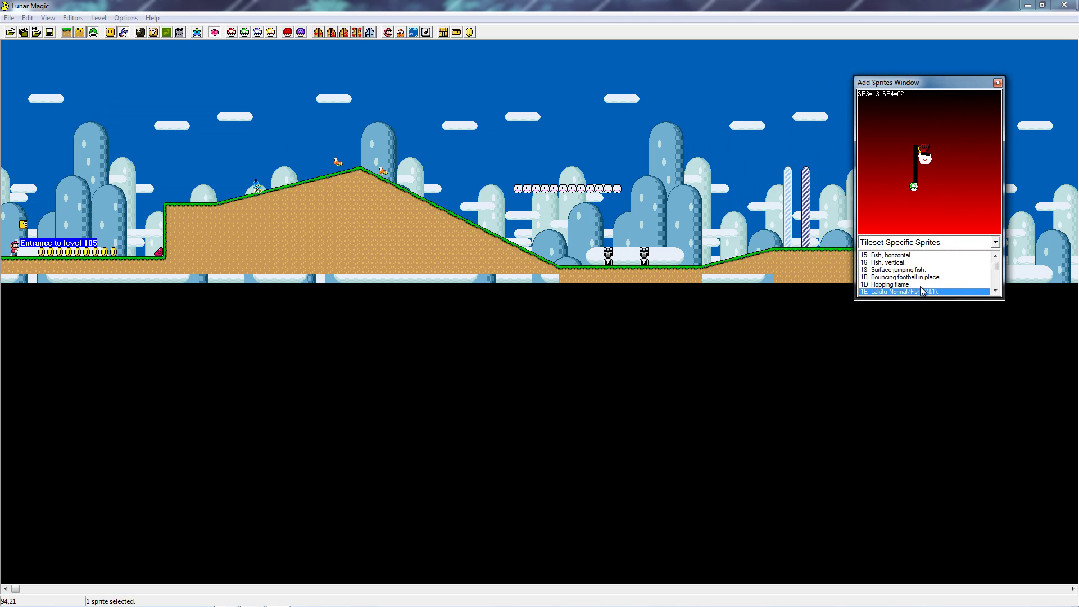
Examine the previews and required SP3/SP4 graphics of the tileset-specific sprites from Lakitu through Thwomp to the vertical Fireball
key(Down)
key(Down)
key(Down)
key(Down)
key(Down)
key(Down)
key(Down)
key(Down)
key(Down)
key(Down)
key(Down)
key(Down)
key(Down)
key(Down)
key(Down)
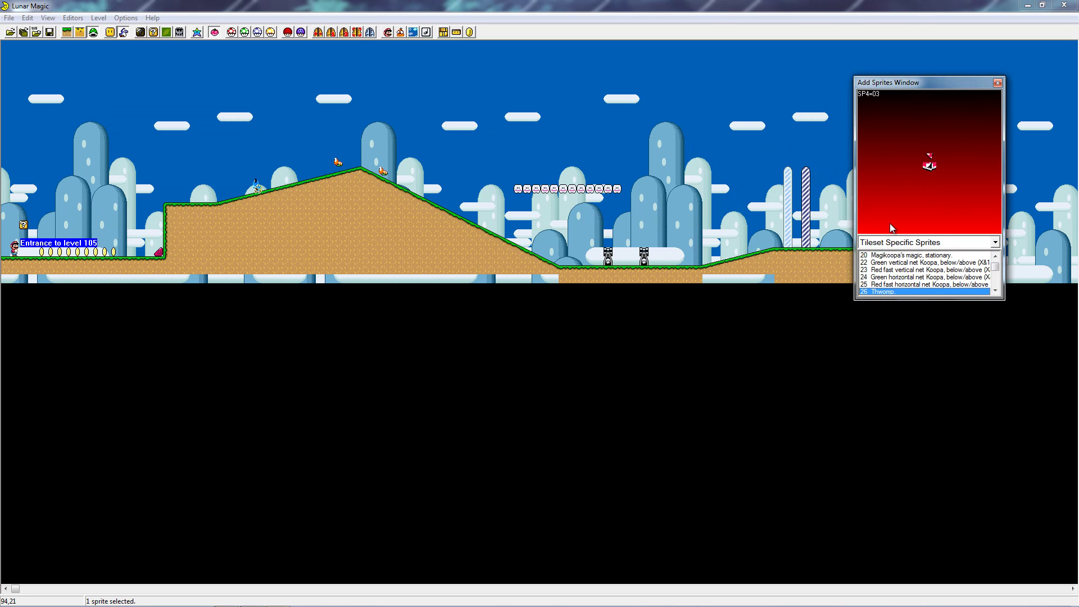
key(Down)
key(Down)
key(Down)
key(Down)
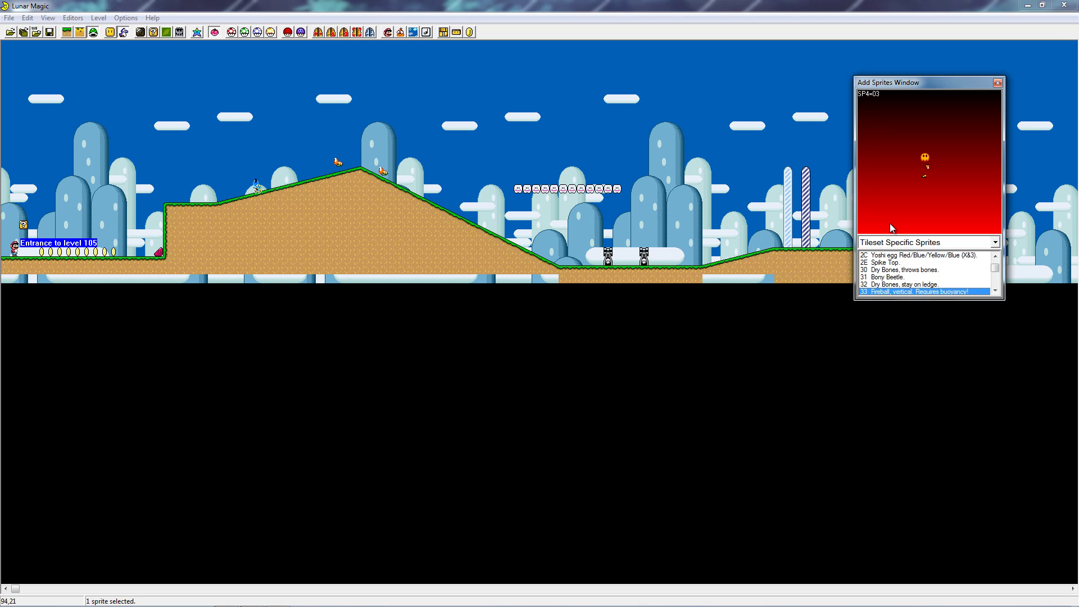
Check the tileset-specific sprites around the Yoshi egg again, continuing through Dry Bones and Bony Beetle to the stationary Boss fireball
key(Up)
key(Up)
key(Up)
key(Up)
key(Up)
key(Up)
key(Up)
key(Down)
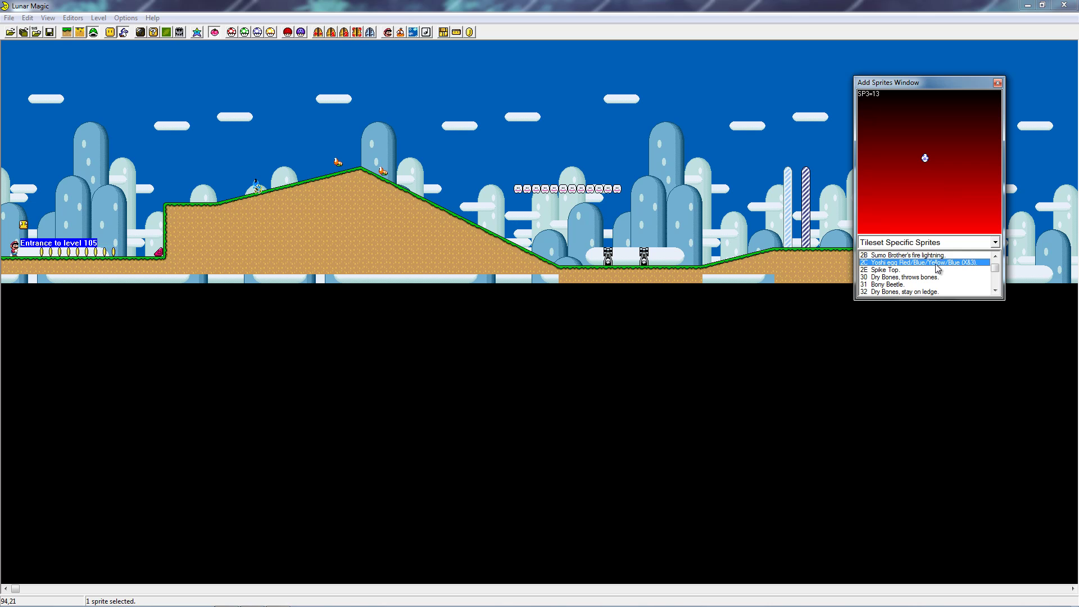
key(Down)
key(Down)
key(Down)
key(Down)
key(Down)
key(Down)
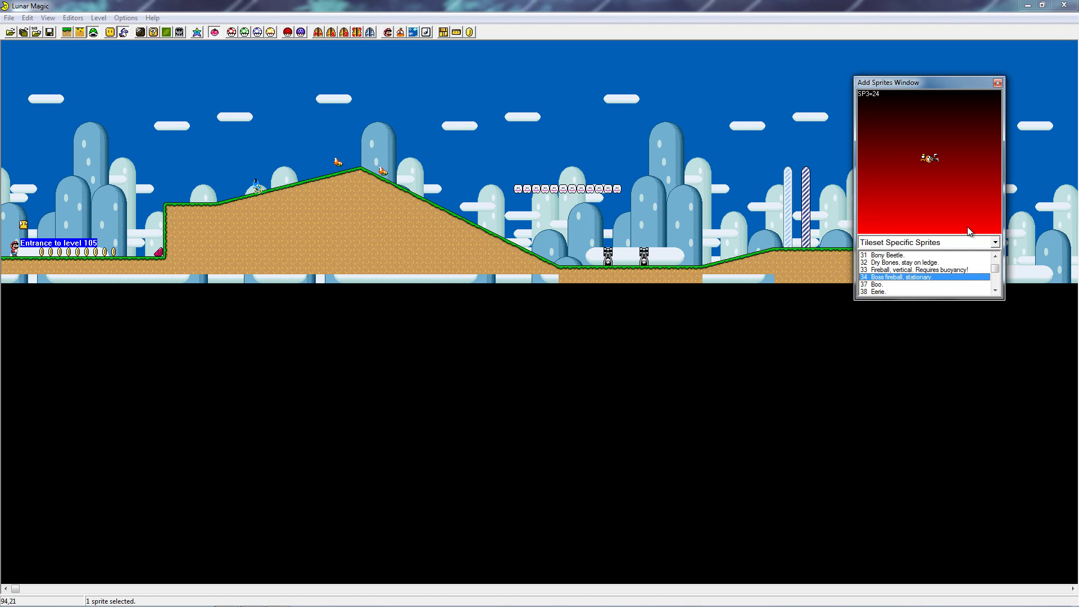
Examine the tileset-specific sprites from Boo and Eerie through the Urchin and Dolphins to Diggin' Chuck
key(Down)
key(Down)
key(Down)
key(Down)
key(Down)
key(Down)
key(Down)
key(Down)
key(Down)
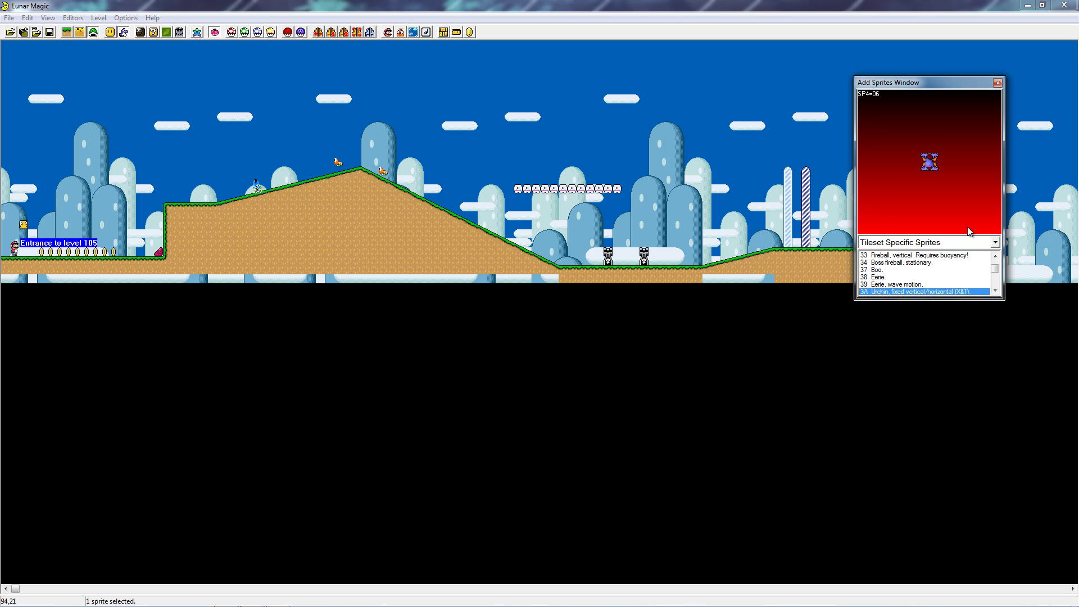
key(Down)
key(Down)
key(Down)
key(Down)
key(Down)
key(Down)
key(Down)
key(Down)
key(Down)
key(Down)
key(Down)
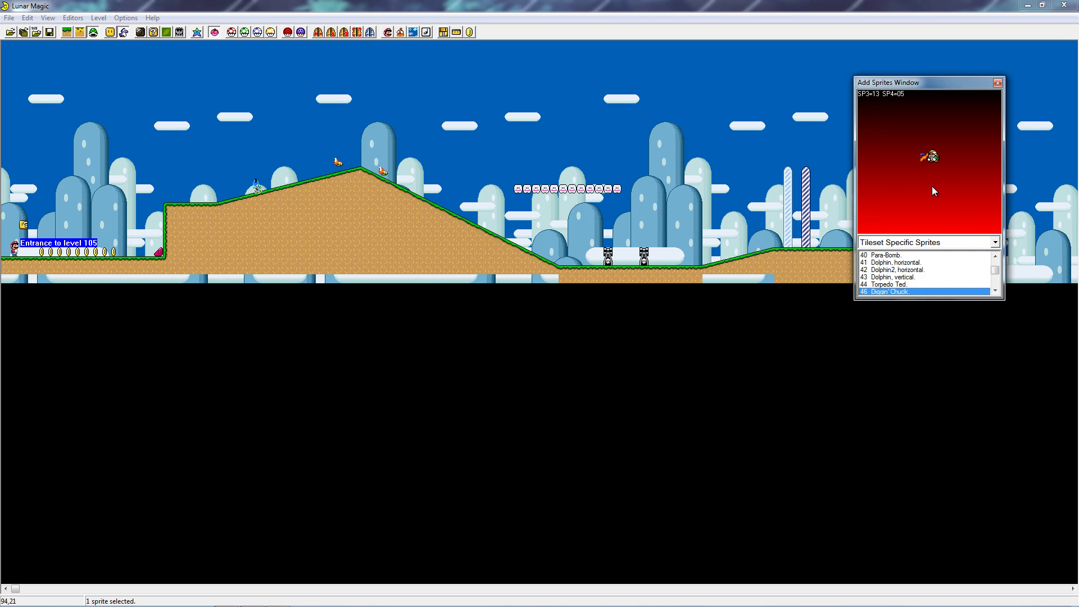
Examine the tileset-specific sprites and their required SP3/SP4 graphics from Diggin' Chuck through the dwelling sprites and Ninji to the moving ledge
key(Down)
key(Down)
key(Down)
key(Down)
key(Down)
key(Down)
key(Down)
key(Down)
key(Down)
key(Down)
key(Down)
key(Down)
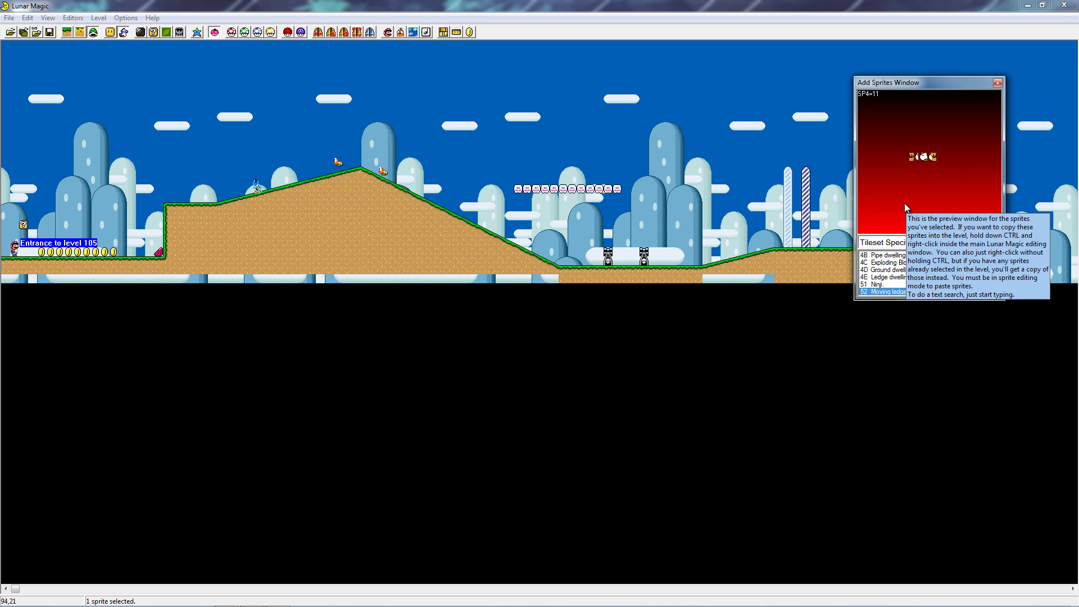
Examine the tileset-specific platforms, from the checkerboard and flying rock platforms through the water-floating ones to the orange platforms
key(Down)
key(Down)
key(Down)
key(Down)
key(Up)
key(Up)
key(Up)
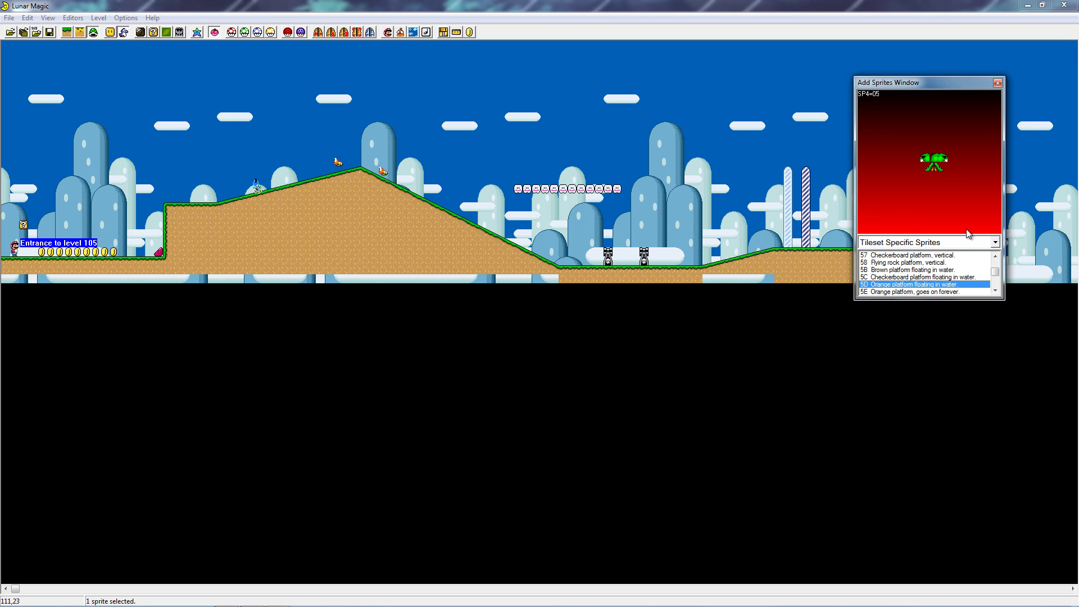
key(Down)
key(Up)
key(Down)
key(Down)
key(Down)
key(Down)
key(Down)
key(Down)
key(Down)
key(Down)
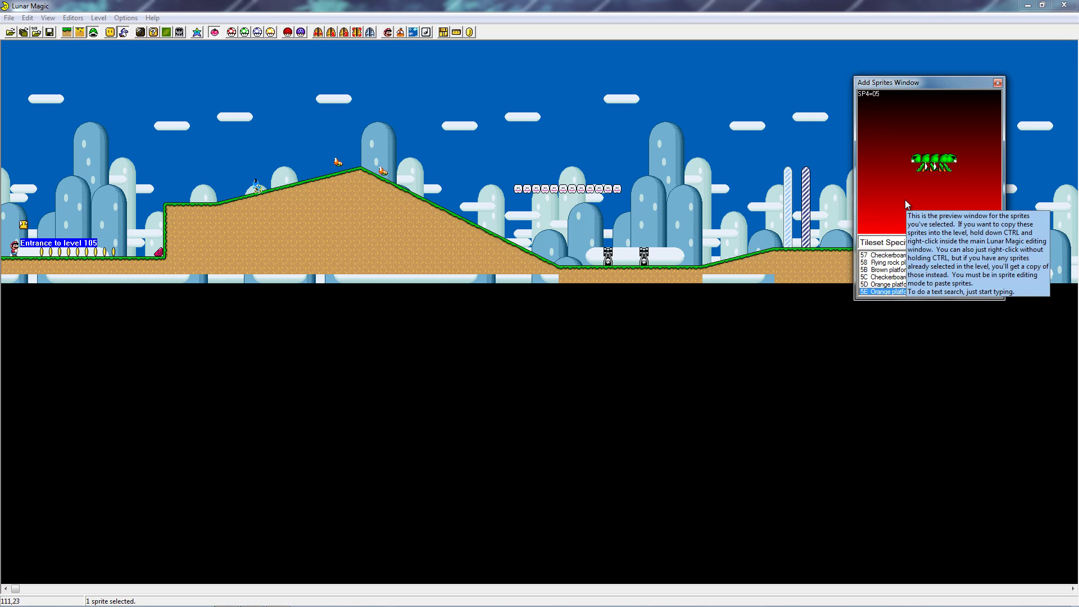
Examine the tileset-specific sprites from the line-guided platforms, chainsaws and Grinder through the Super Koopas and Balloon to Wiggler
key(Down)
key(Down)
key(Down)
key(Down)
key(Down)
key(Down)
key(Down)
key(Down)
key(Down)
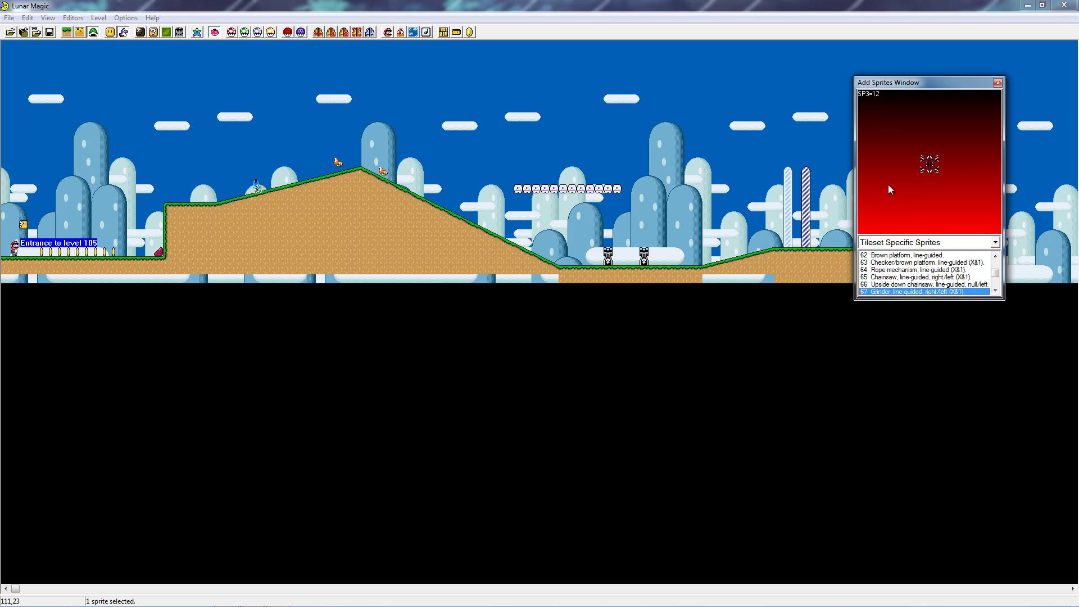
key(Down)
key(Down)
key(Down)
key(Down)
key(Down)
key(Down)
key(Down)
key(Down)
key(Down)
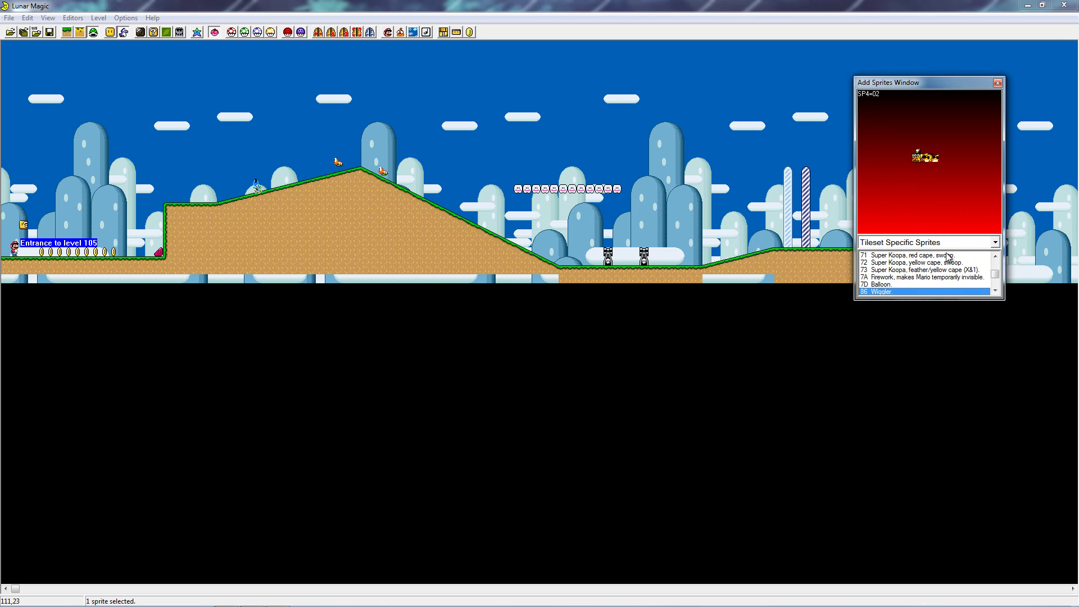
Examine the tileset-specific sprites from the ghost house exit and scale platforms through the Chucks and Sumo Brother to the Bubble
key(Down)
key(Down)
key(Down)
key(Down)
key(Down)
key(Down)
key(Down)
key(Down)
key(Down)
key(Down)
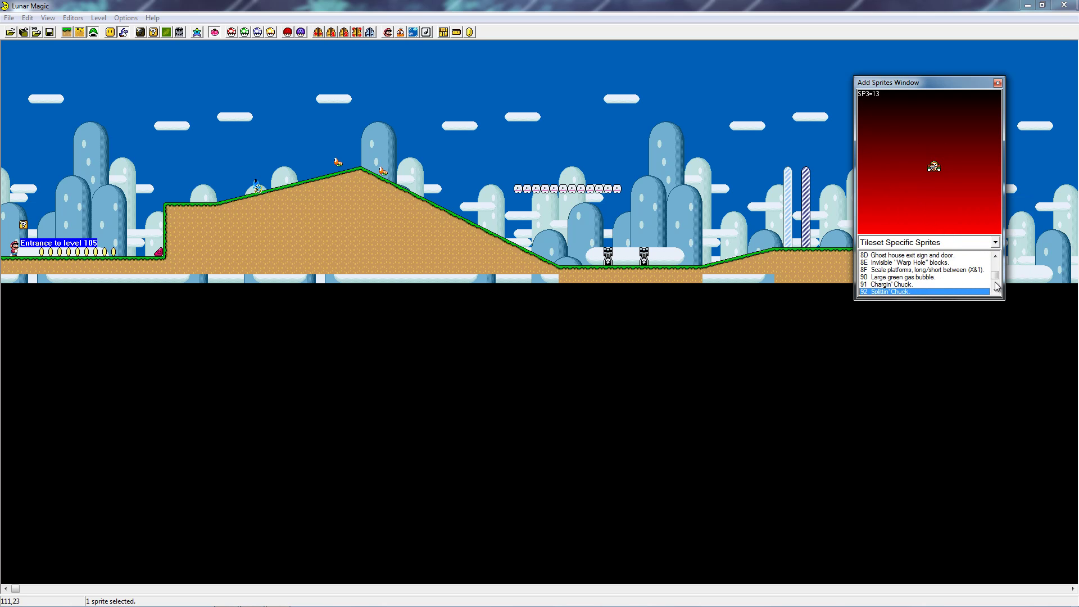
key(Down)
key(Down)
key(Down)
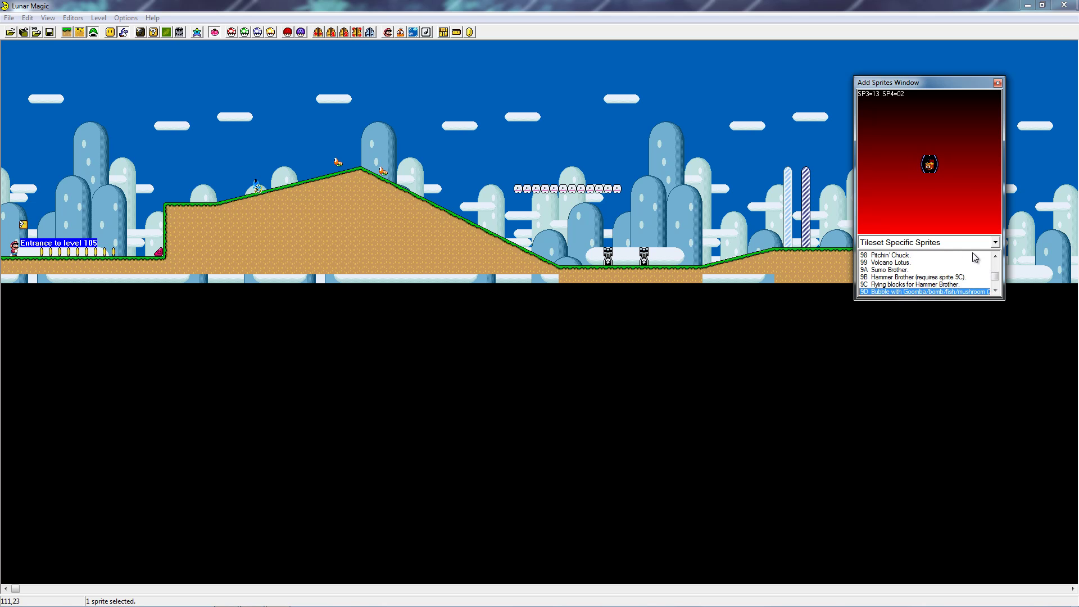
Place the Flying blocks for Hammer Brother in the air above the hill's descending slope, just before the row of pink blocks
key(Up)
key(Up)
key(Down)
key(Down)
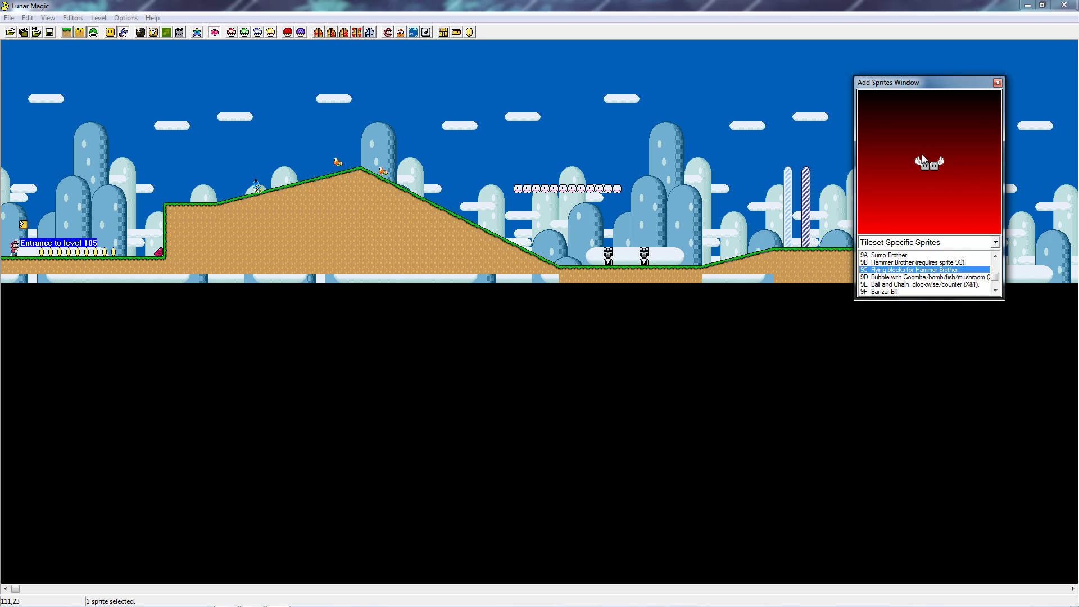
right_click(429, 133)
drag(436, 134, 490, 171)
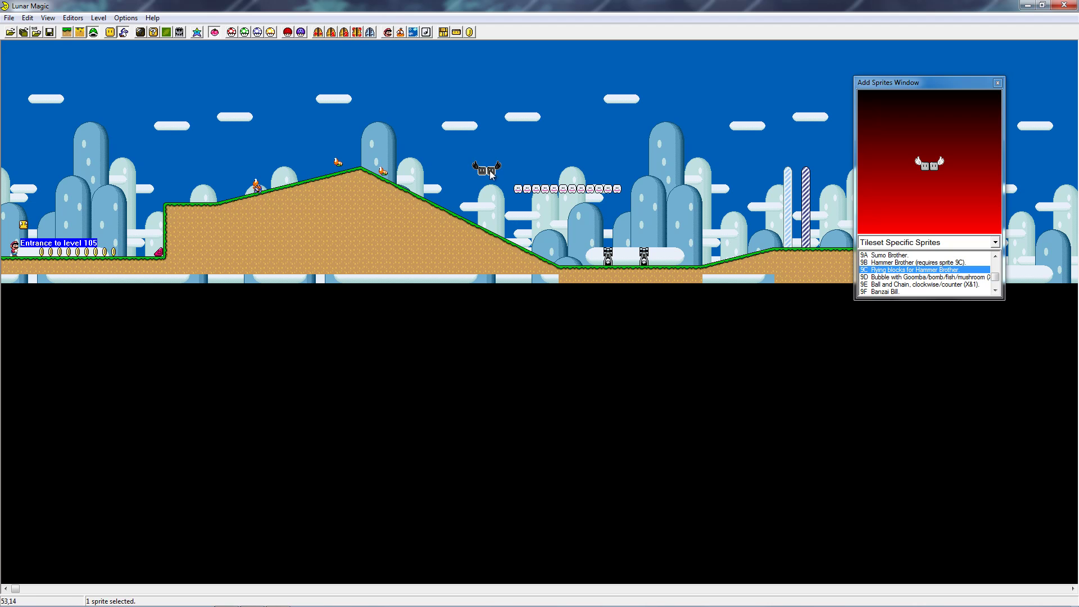
Add a Hammer Brother and position it on top of the flying blocks
click(901, 277)
key(Up)
key(Up)
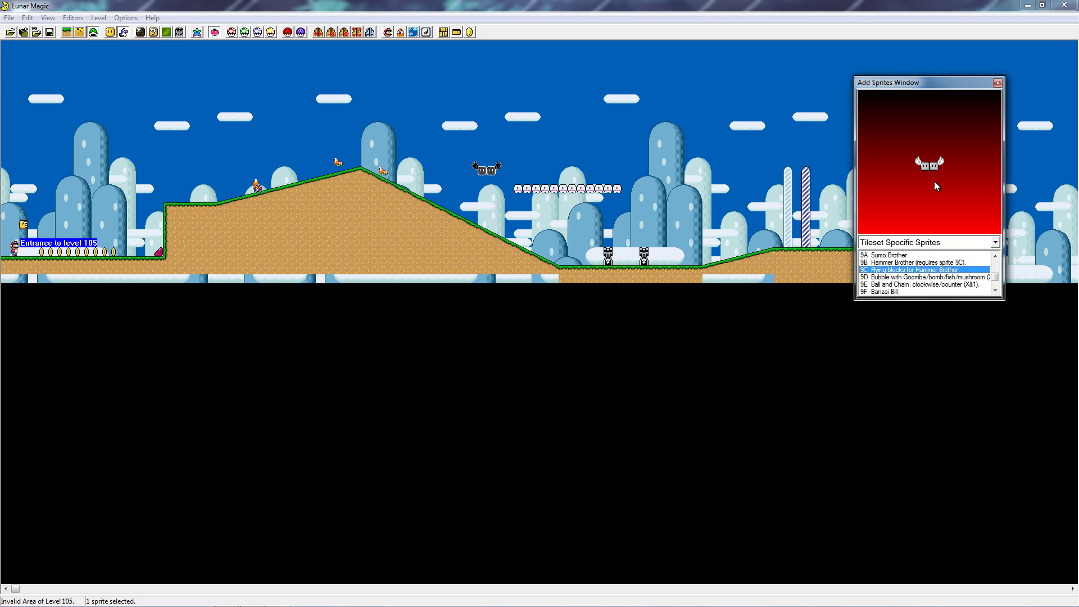
click(482, 166)
drag(487, 141, 477, 163)
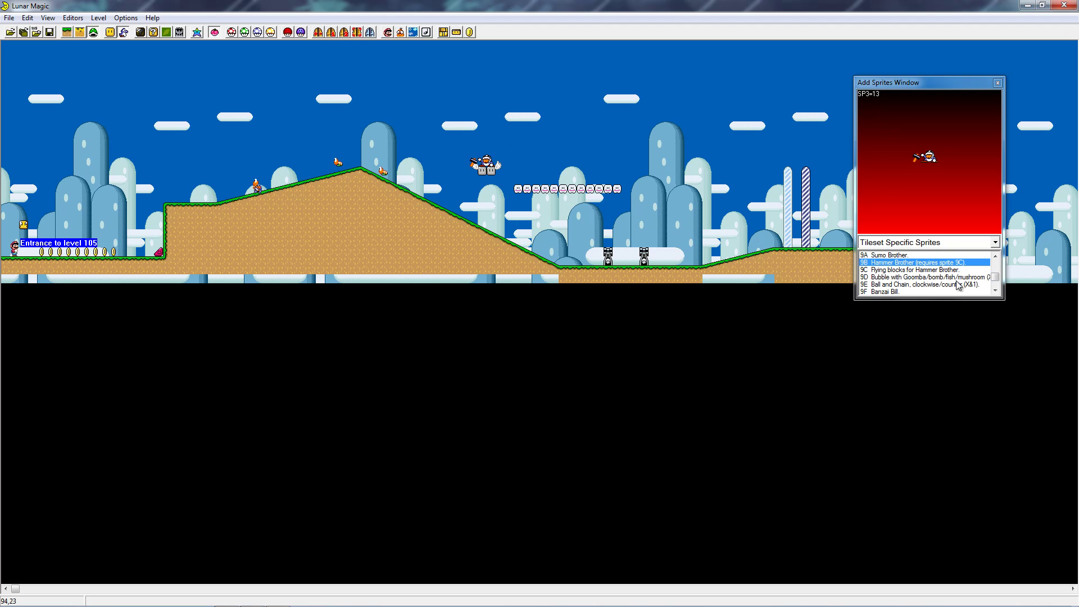
Examine the tileset-specific sprites from Ball and Chain and Banzai Bill through the wooden spikes to the Bowser statue fireball
click(912, 285)
key(Down)
key(Down)
key(Down)
key(Down)
key(Down)
key(Down)
key(Down)
key(Down)
key(Down)
key(Down)
key(Down)
key(Down)
key(Down)
key(Down)
key(Down)
key(Down)
key(Down)
key(Down)
key(Down)
Place three Rex sprites on the hill: two on the descending slope and one on the flat ledge before the climb
key(Up)
key(Up)
key(Up)
key(Up)
key(Up)
key(Up)
key(Up)
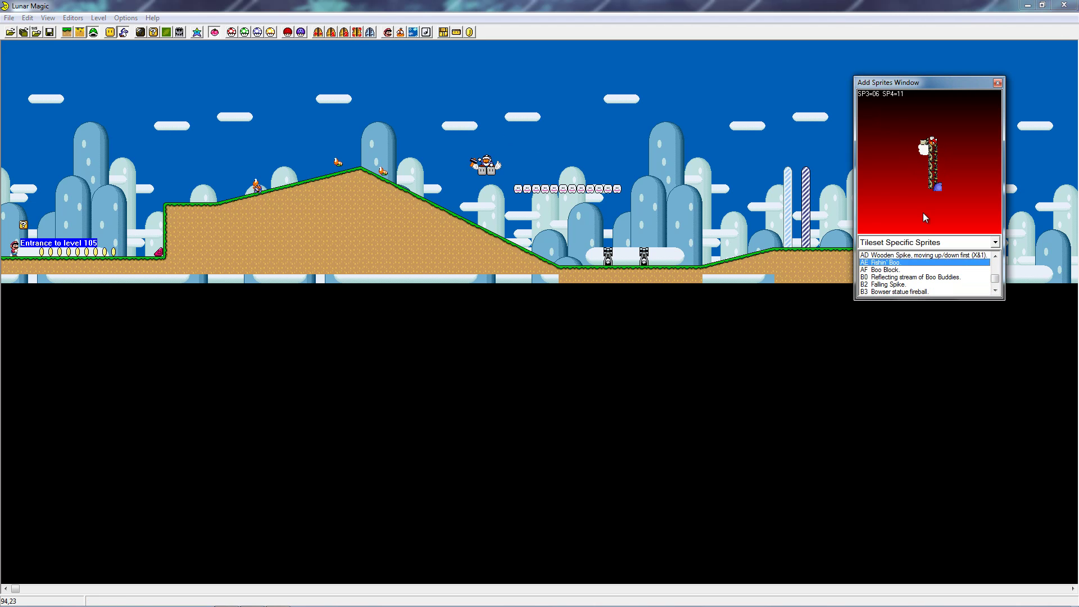
drag(944, 173, 445, 188)
right_click(420, 154)
drag(419, 153, 418, 181)
right_click(194, 181)
drag(194, 181, 218, 203)
click(935, 305)
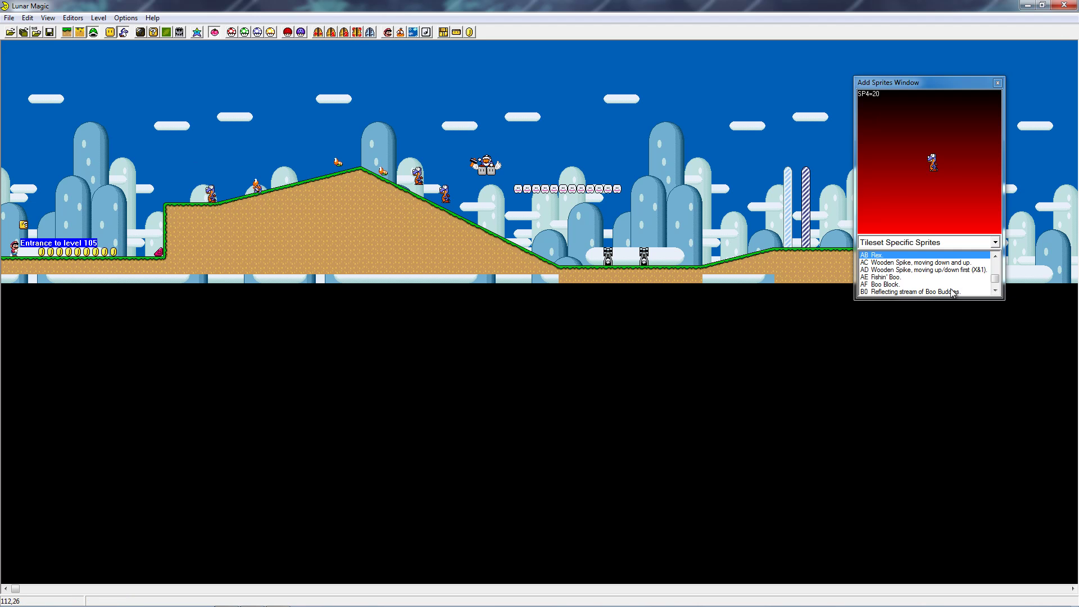
Examine the tileset-specific sprites from Boo Block through the Bowser statue, Swooper Bat and Mega Mole to the Porcu-Puffer fish
click(950, 286)
key(Down)
key(Down)
key(Down)
key(Down)
key(Down)
key(Down)
key(Down)
key(Down)
key(Down)
key(Down)
key(Down)
key(Down)
key(Down)
key(Down)
key(Down)
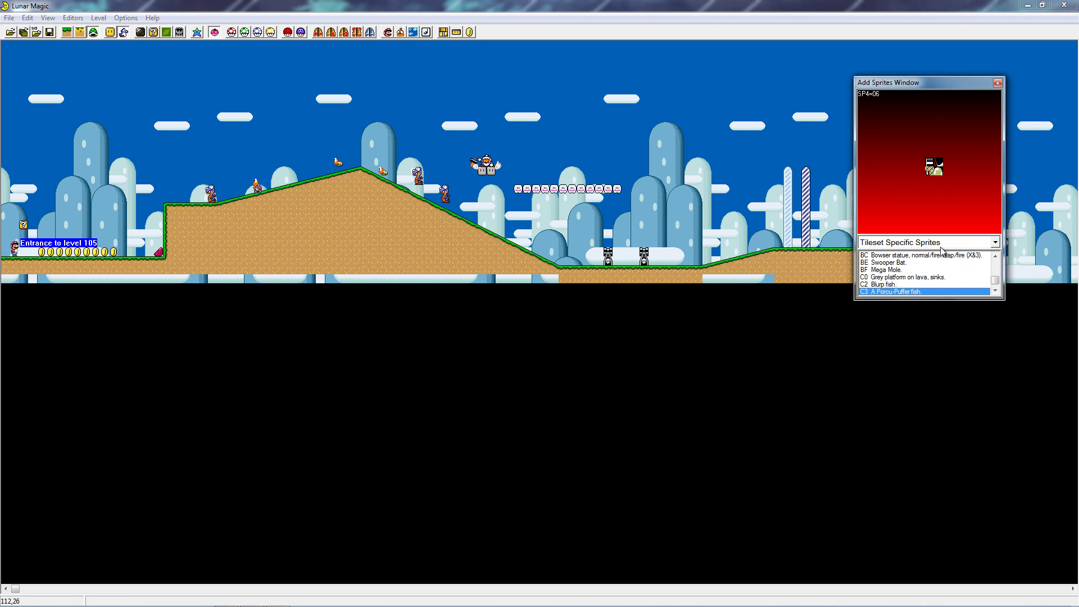
Examine the last tileset-specific sprites, from Big Boo Boss and the spotlight room to both Boo Buddies rings
key(Down)
key(Down)
key(Down)
key(Down)
key(Down)
key(Down)
key(Down)
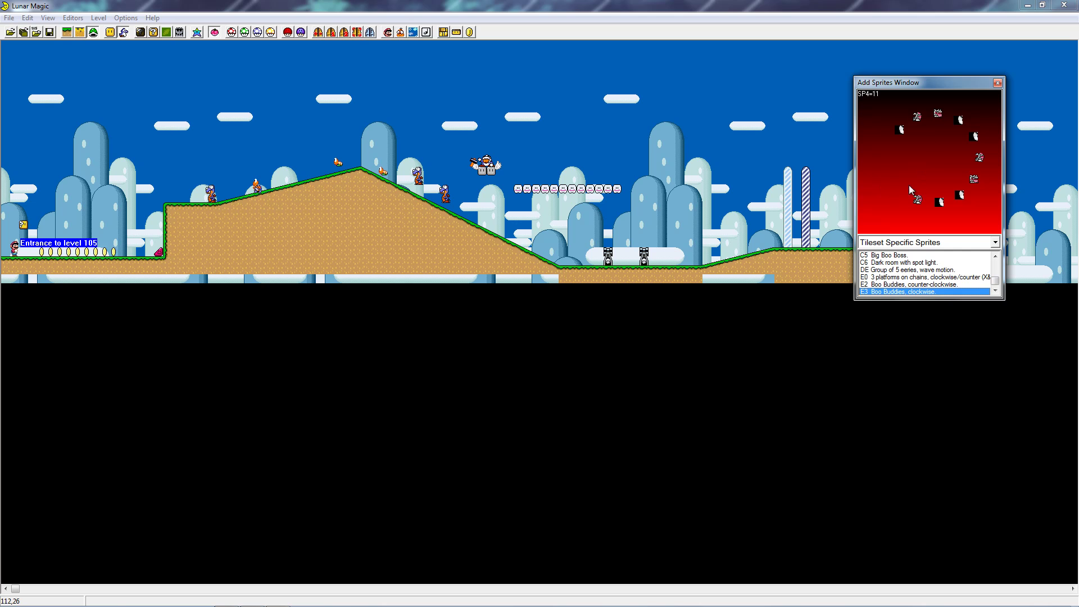
key(Up)
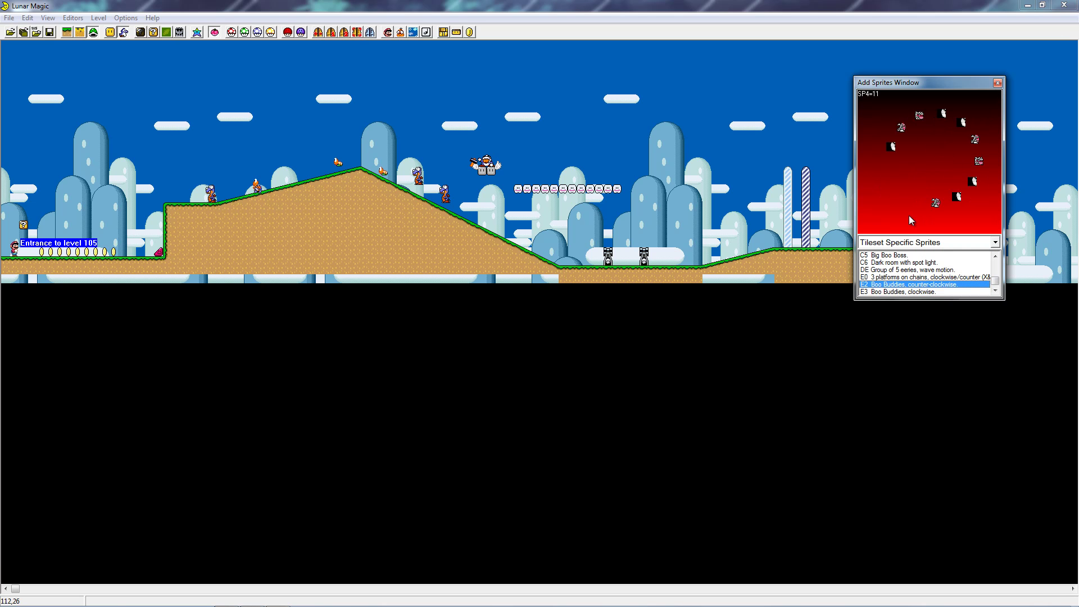
Switch the sprite list to Standard Sprites and look through it from the Koopas past Green Yoshi and POW to the Jumping Piranha Plant
click(923, 241)
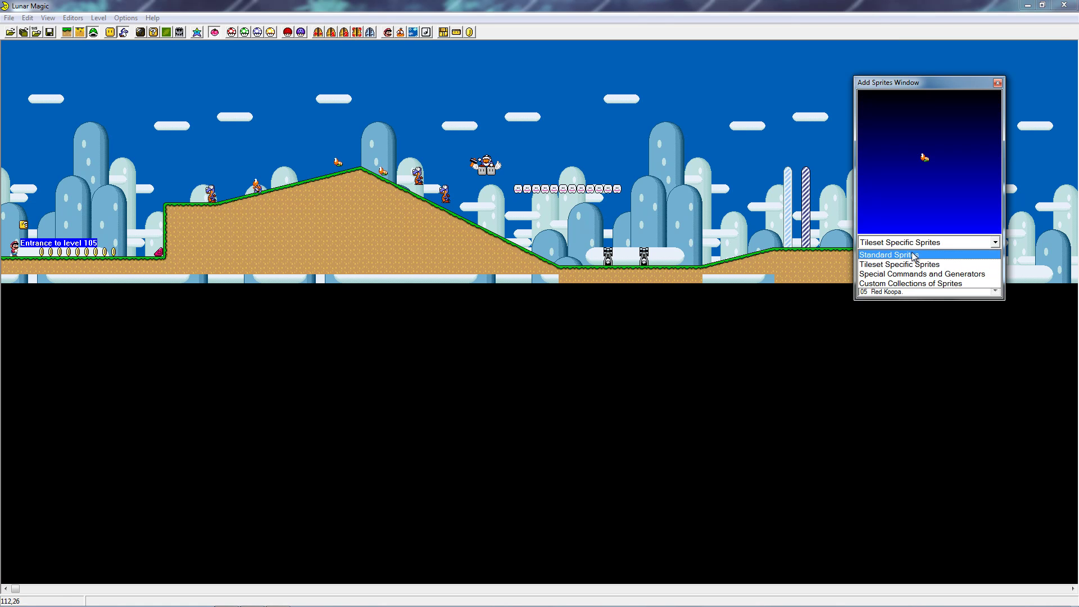
click(916, 256)
key(Down)
key(Down)
key(Down)
key(Down)
key(Down)
key(Down)
key(Down)
key(Down)
key(Down)
key(Down)
key(Down)
key(Down)
key(Down)
key(Down)
key(Down)
key(Down)
key(Down)
key(Down)
key(Down)
key(Down)
key(Down)
key(Down)
key(Down)
key(Down)
key(Down)
key(Down)
key(Down)
key(Down)
key(Down)
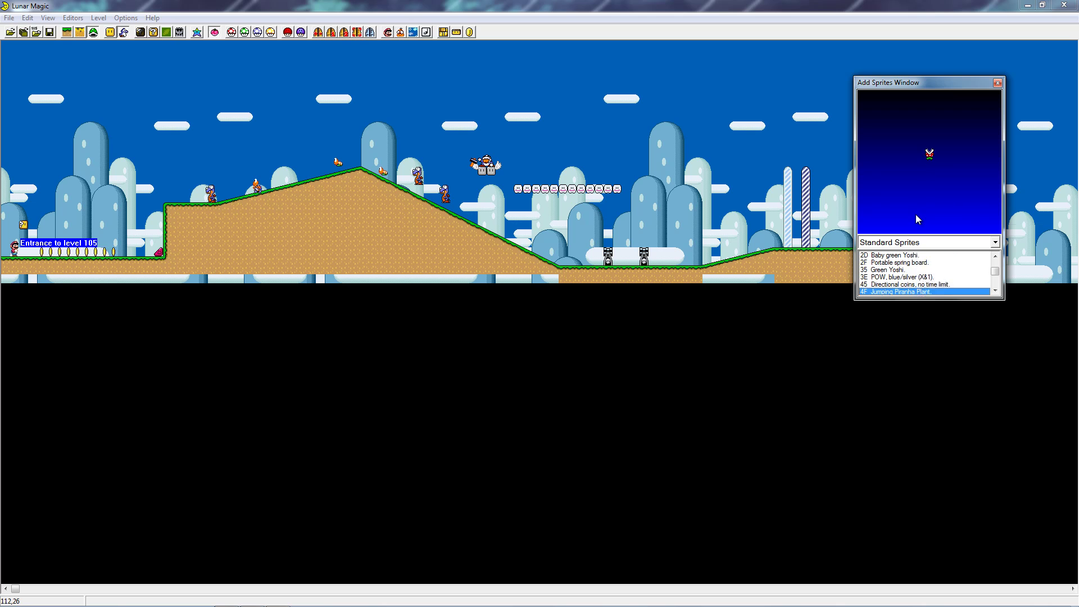
Look through the standard sprites from the Jumping Piranha Plant past Flower, Star and Feather to the Standard and "Secret" Goal Points
key(Down)
key(Down)
key(Down)
key(Down)
key(Down)
key(Down)
key(Down)
key(Down)
key(Down)
key(Down)
key(Down)
key(Down)
key(Down)
key(Down)
key(Down)
key(Down)
key(Down)
key(Down)
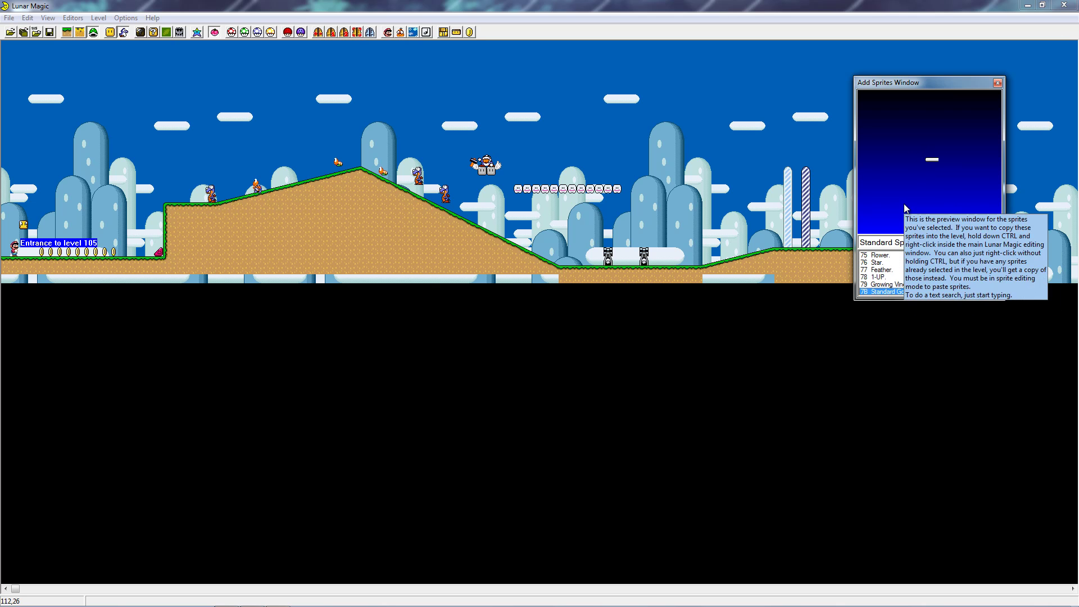
key(Up)
click(909, 293)
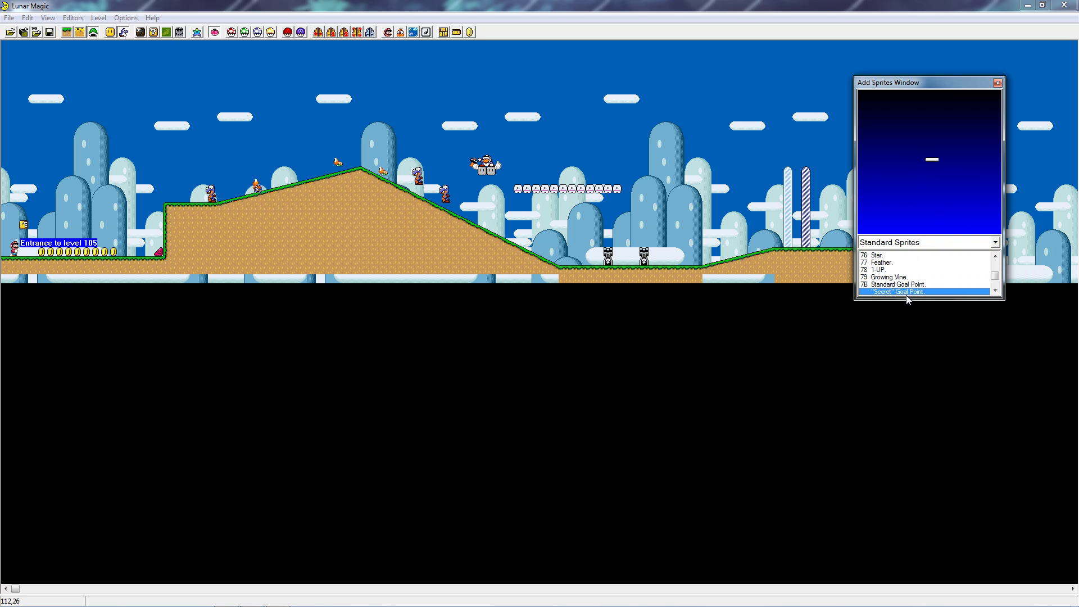
Add a Standard Goal Point sprite at the foot of the goal posts and close the sprite list
click(910, 285)
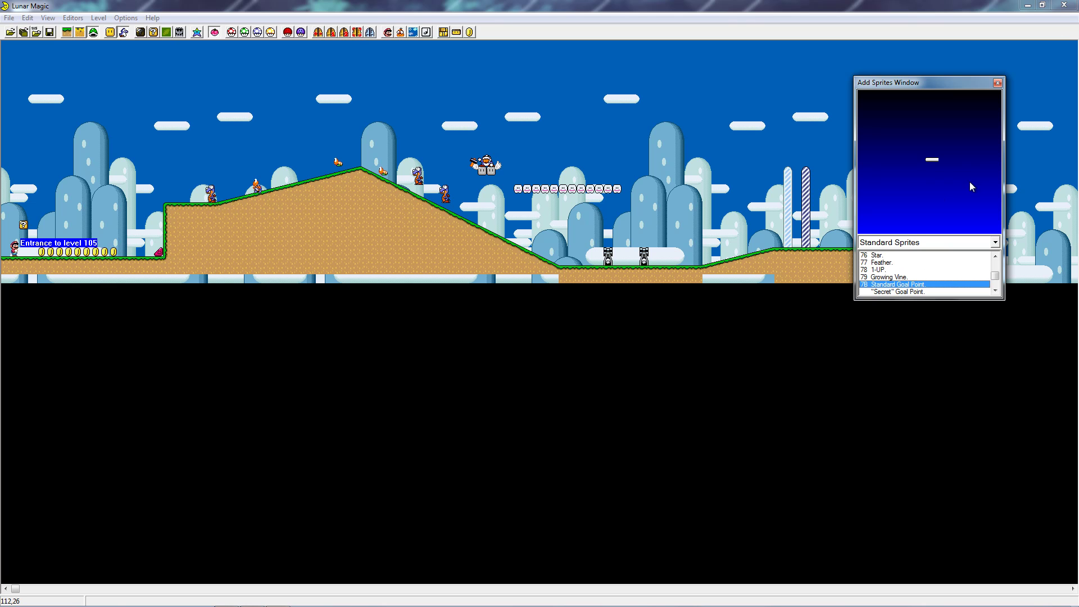
right_click(717, 172)
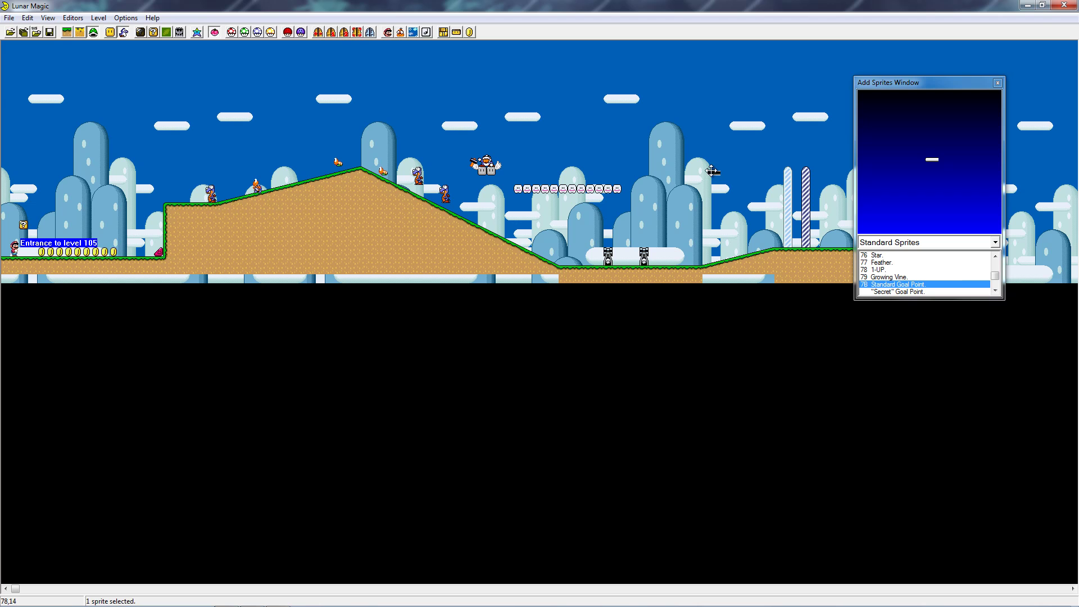
drag(708, 171, 787, 244)
click(998, 82)
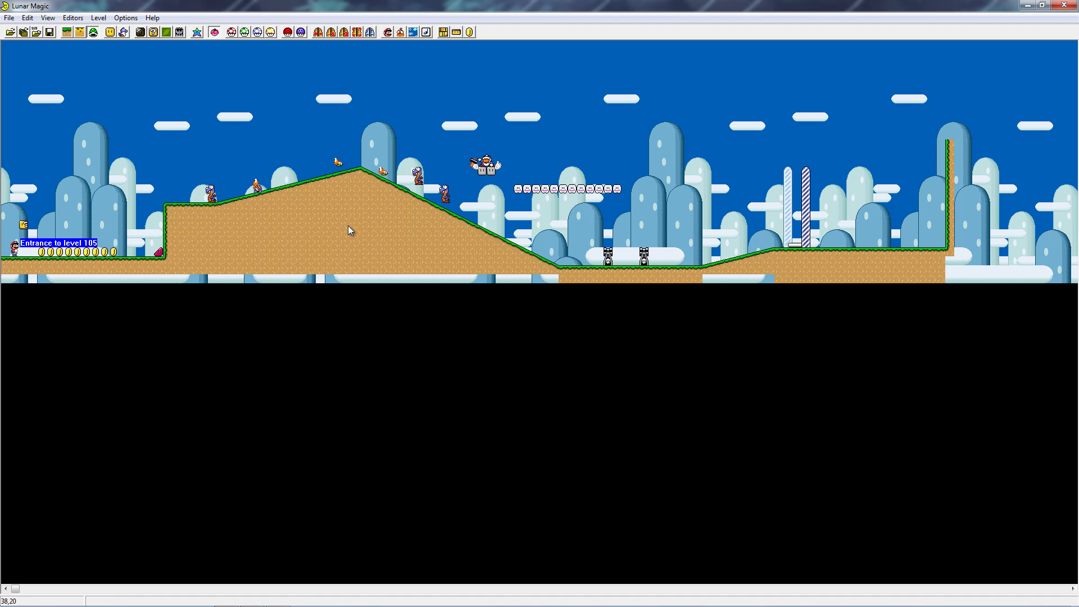
Switch to Layer 1 editing and fill the area behind the tall end wall with solid ground
click(80, 32)
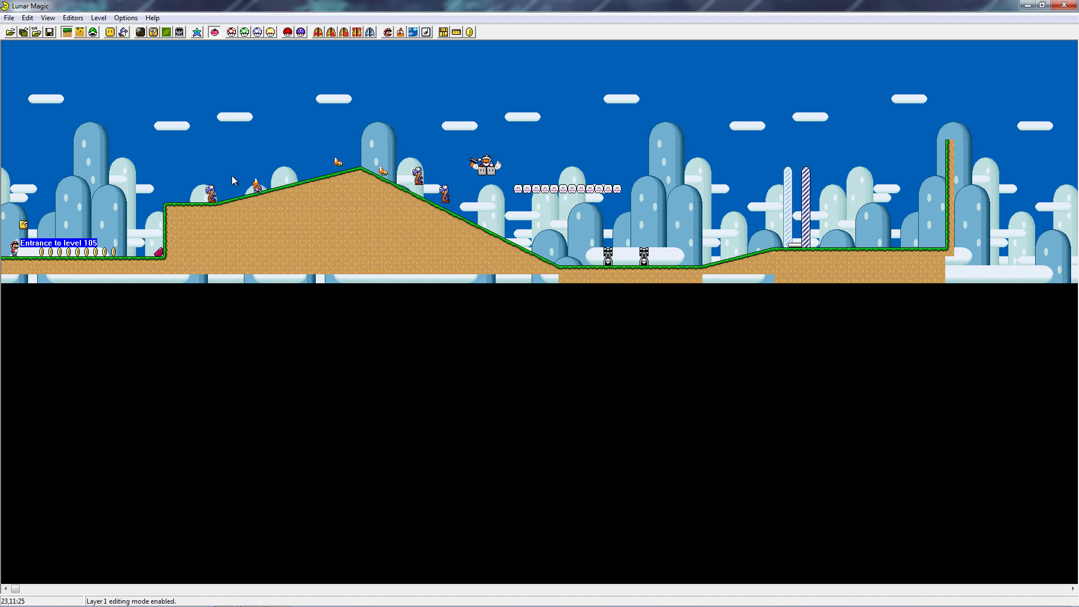
drag(281, 228, 963, 270)
click(901, 214)
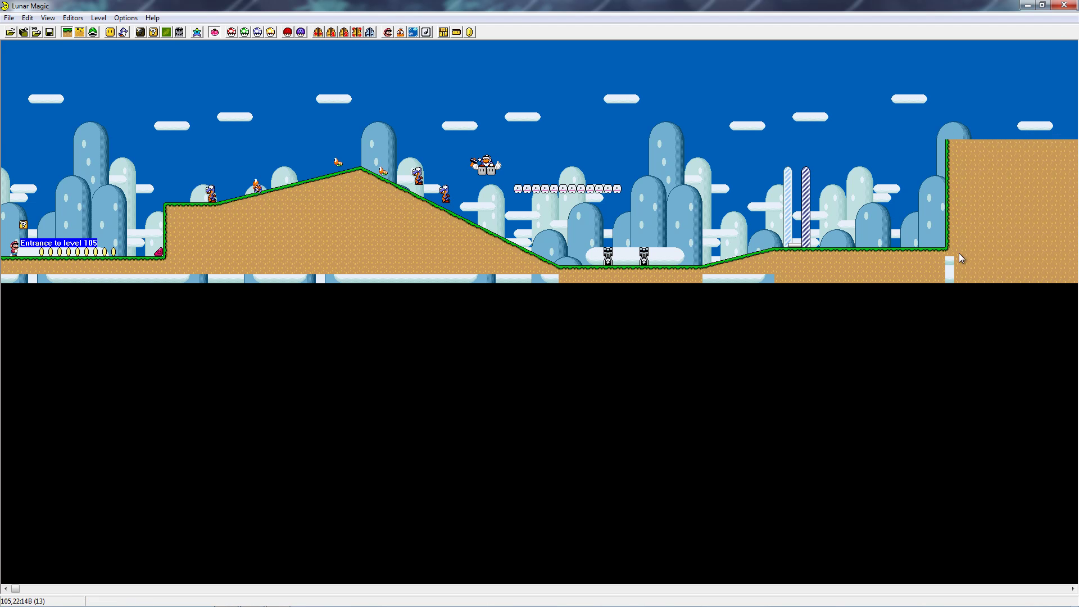
click(923, 263)
drag(693, 257, 878, 273)
click(159, 269)
click(169, 269)
click(860, 226)
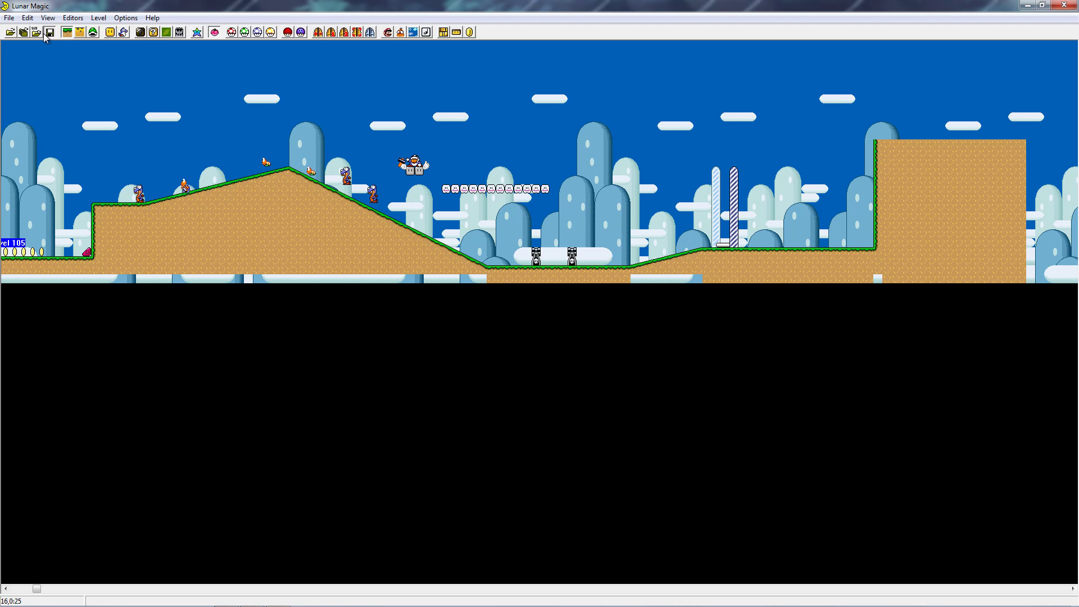
Save level 105 to the ROM and set the ZSNES program file as the SNES emulator
click(24, 20)
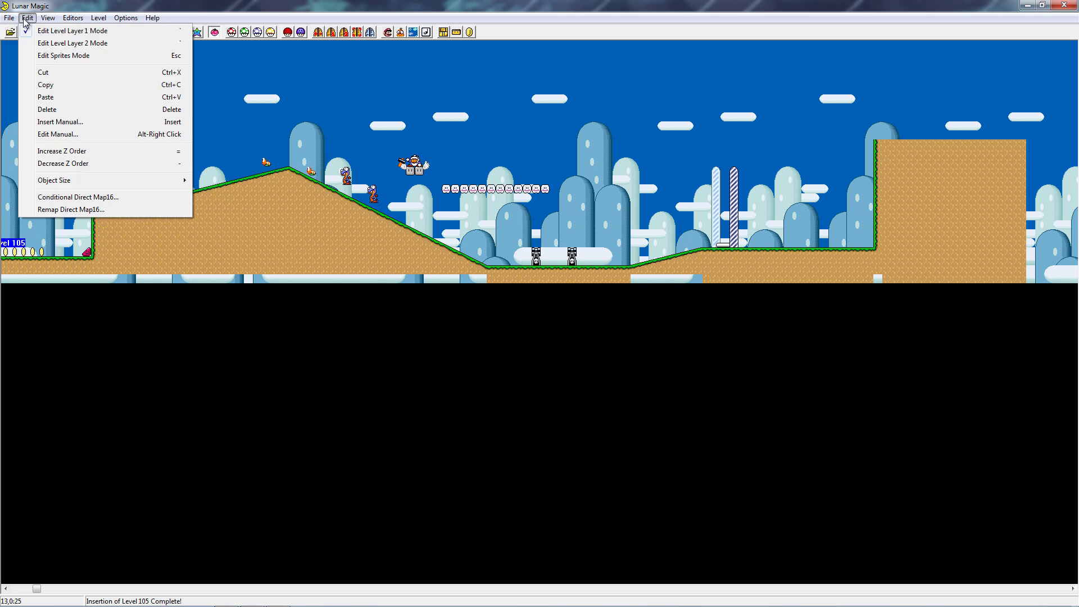
mouse_move(7, 19)
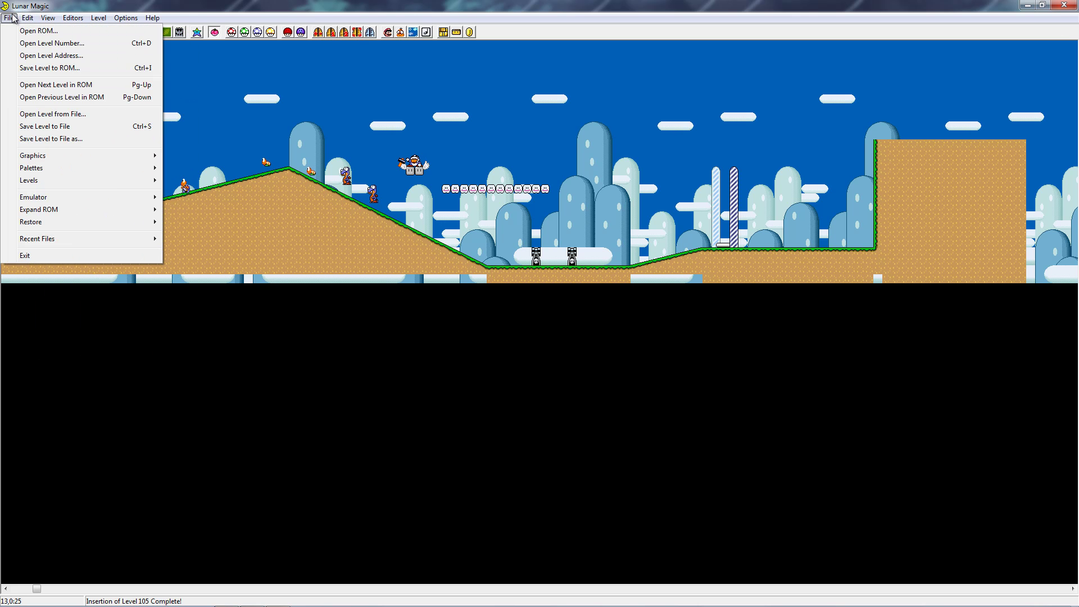
mouse_move(90, 201)
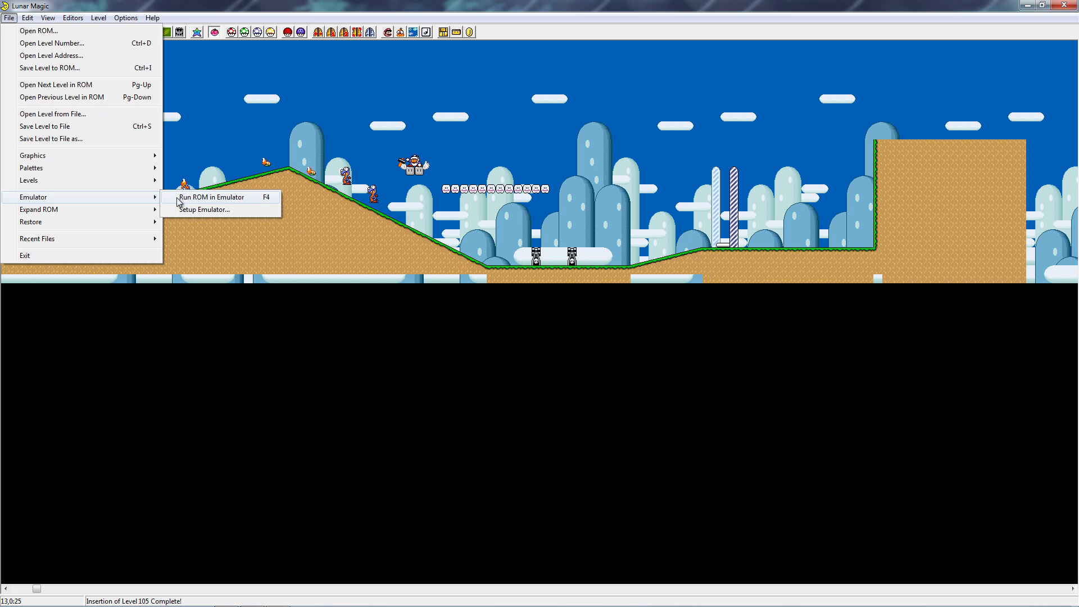
click(197, 210)
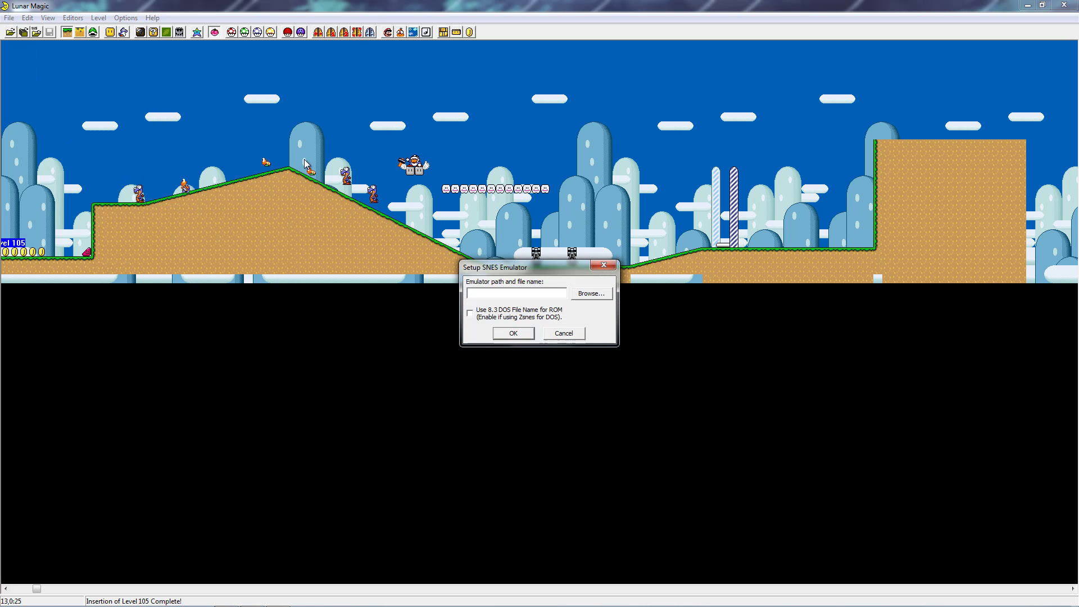
click(585, 295)
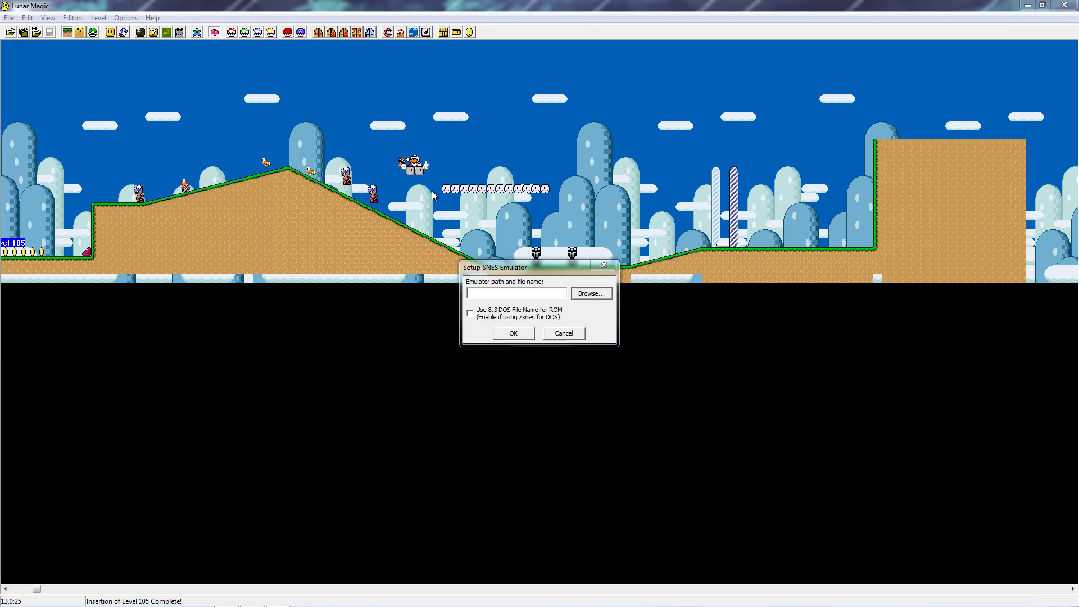
double_click(591, 378)
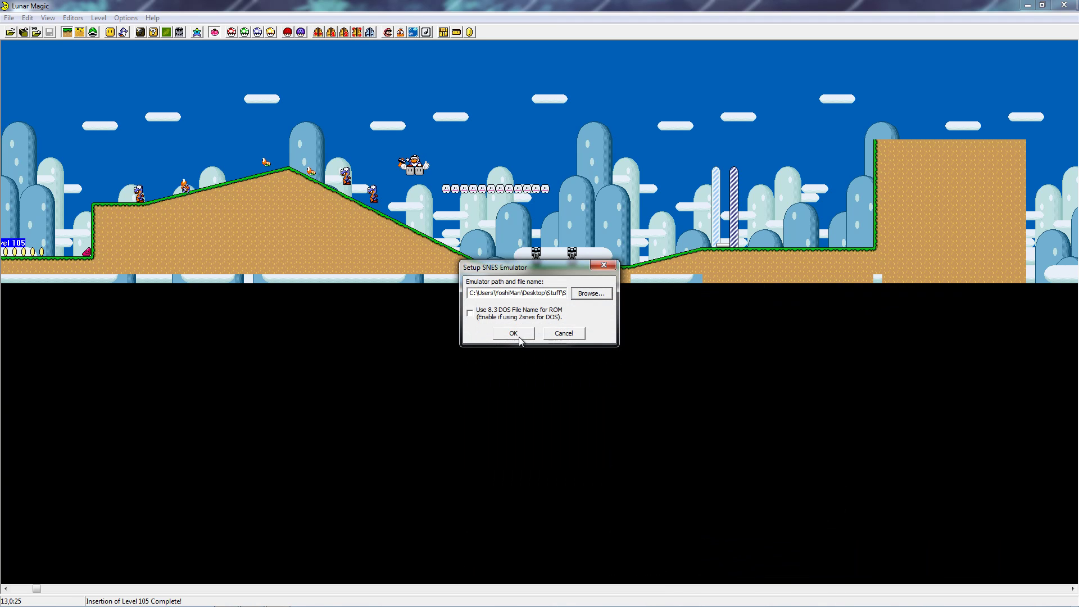
click(513, 334)
Run the ROM in the emulator and dismiss the one-time user reminder
click(9, 17)
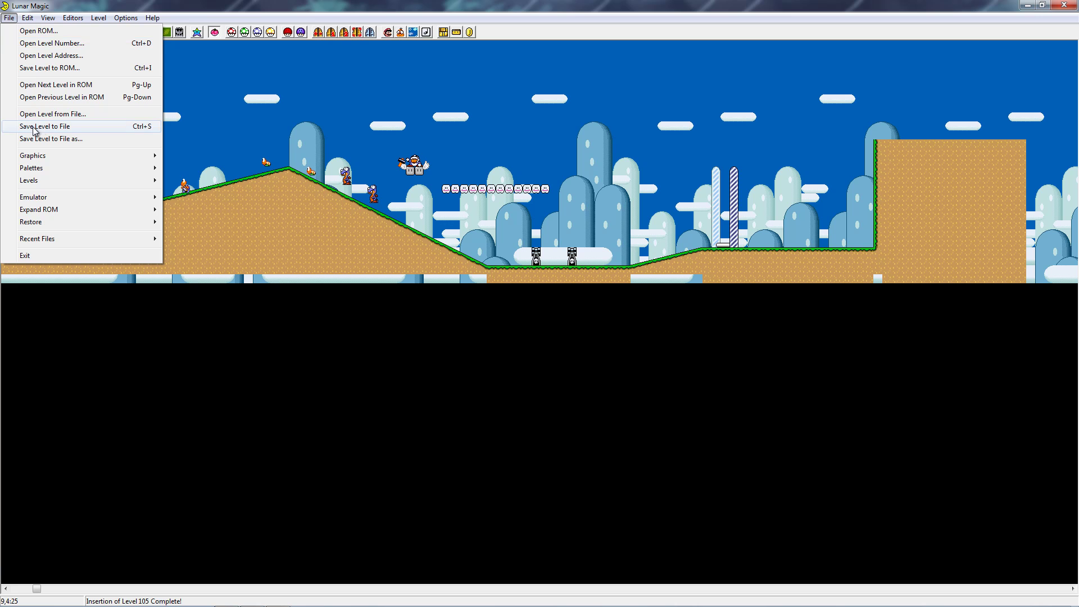
mouse_move(54, 201)
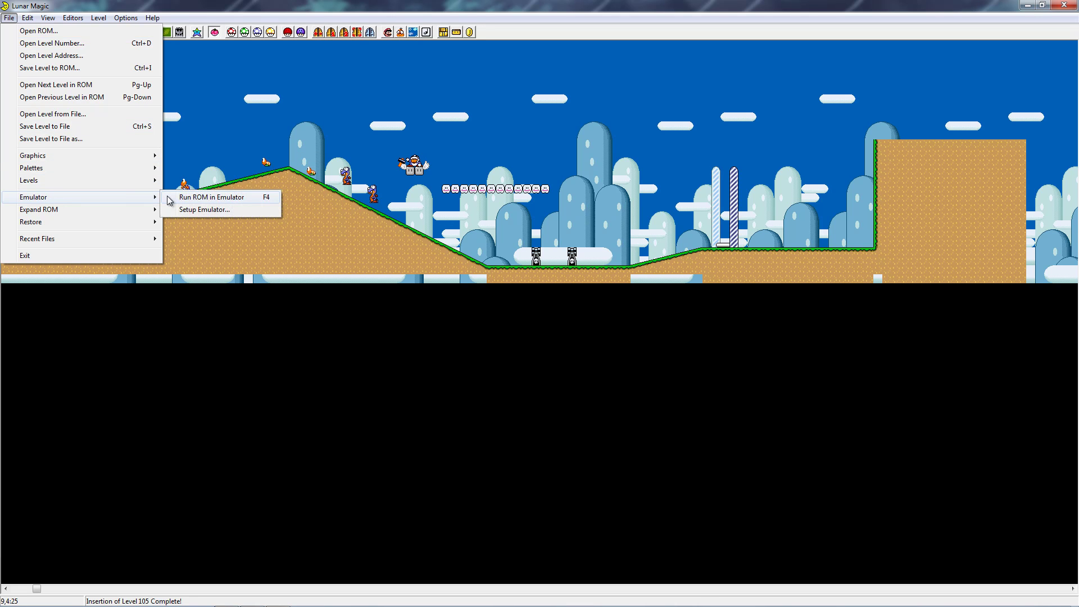
click(203, 198)
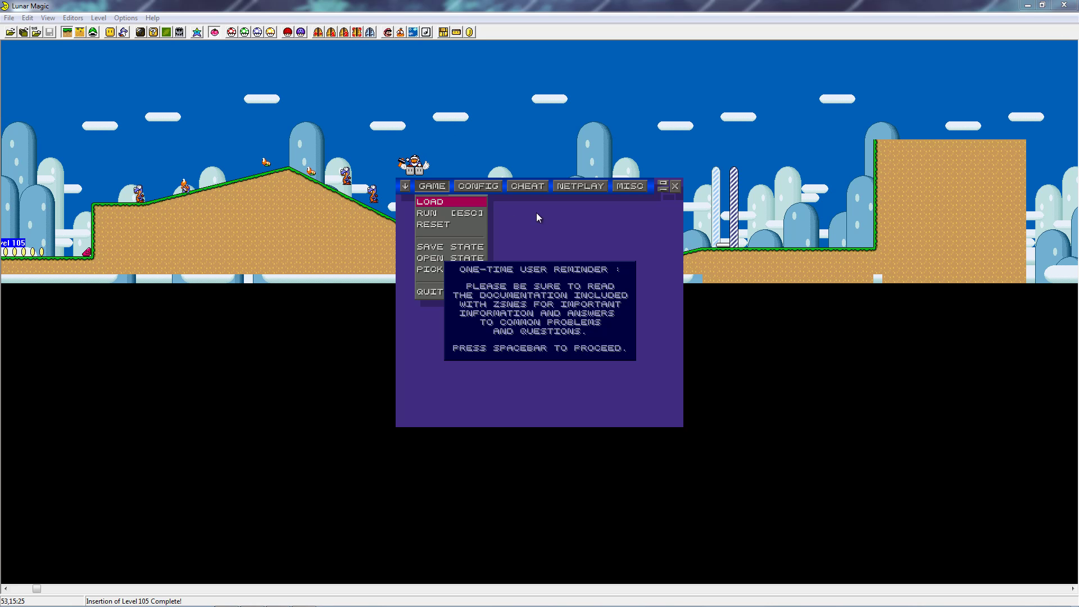
key(space)
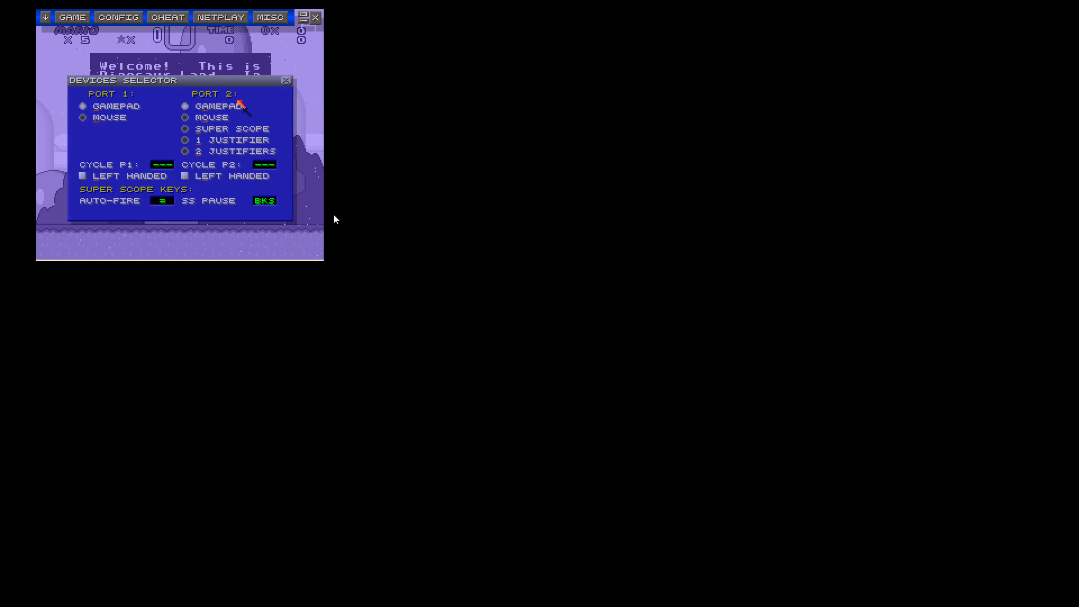
click(286, 80)
click(124, 16)
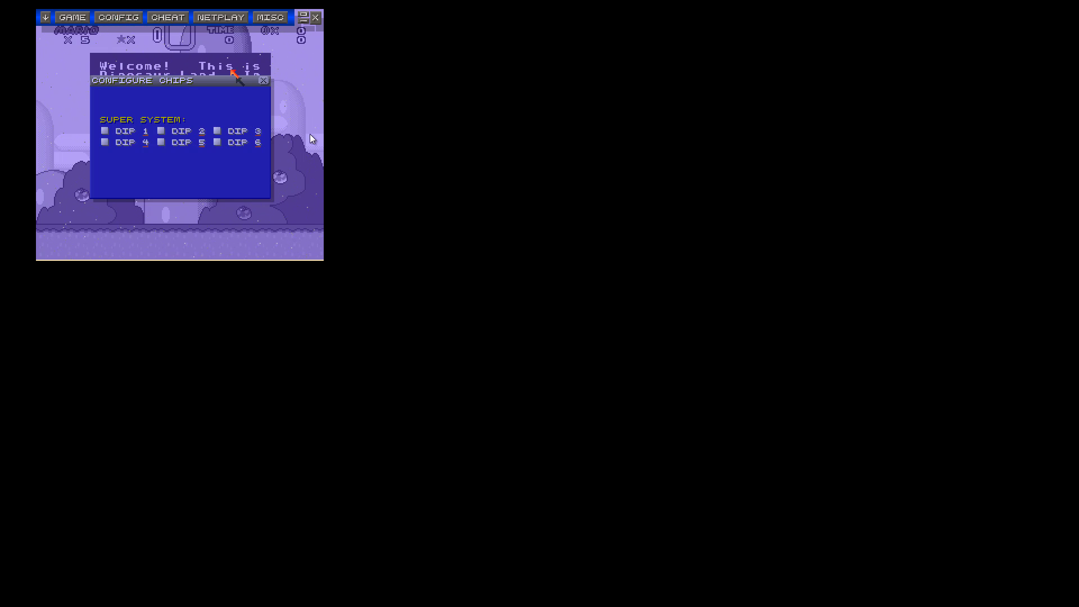
click(264, 81)
Assign the Up, Down, Left and Right arrow keys to player 1's A, B, X and Y buttons in the input device settings
click(120, 17)
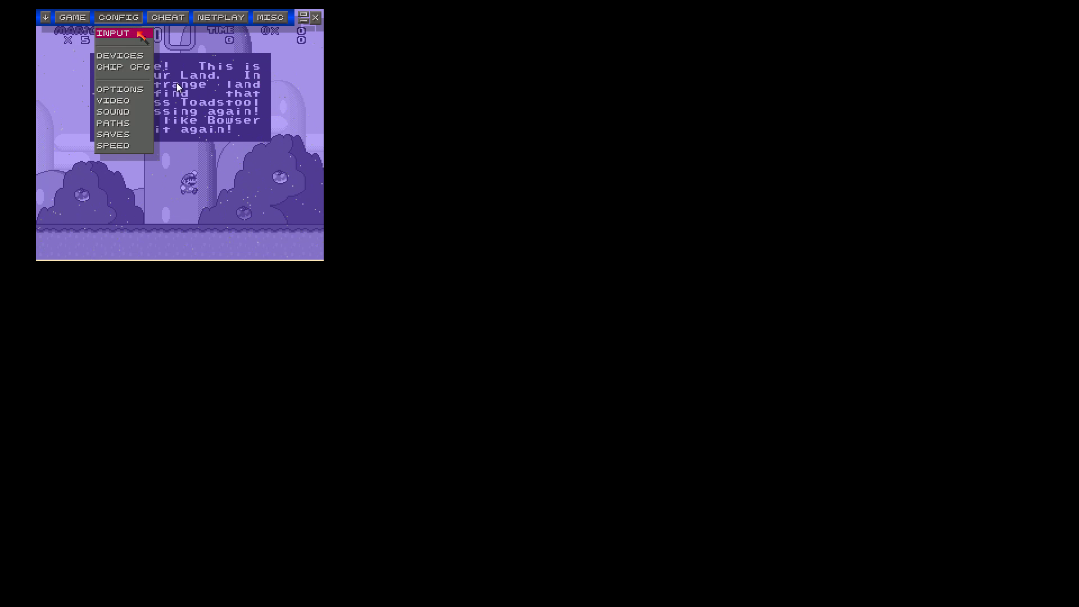
click(129, 32)
click(175, 149)
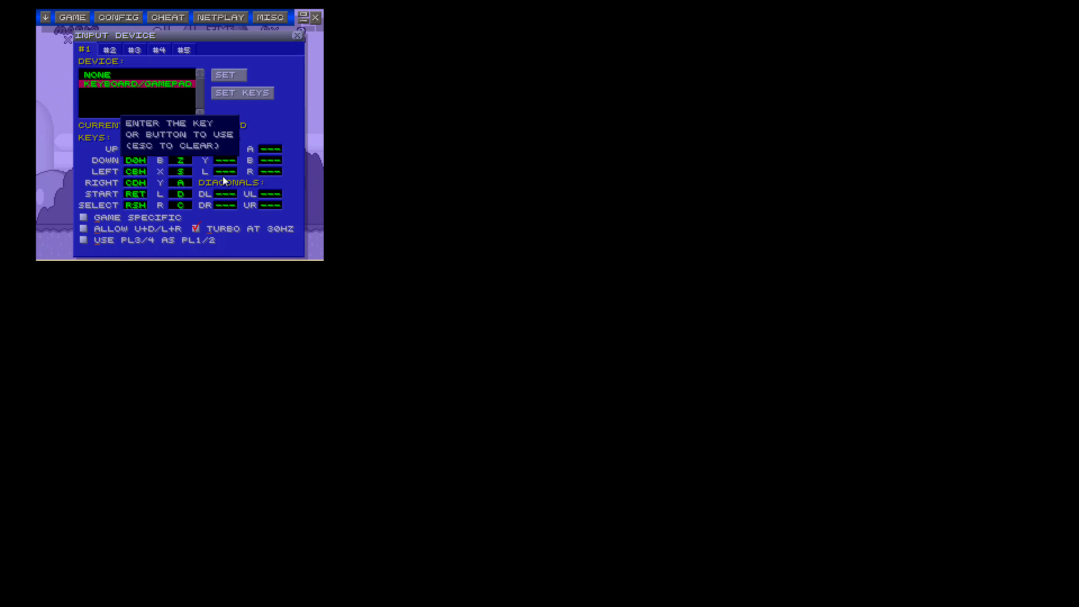
key(Up)
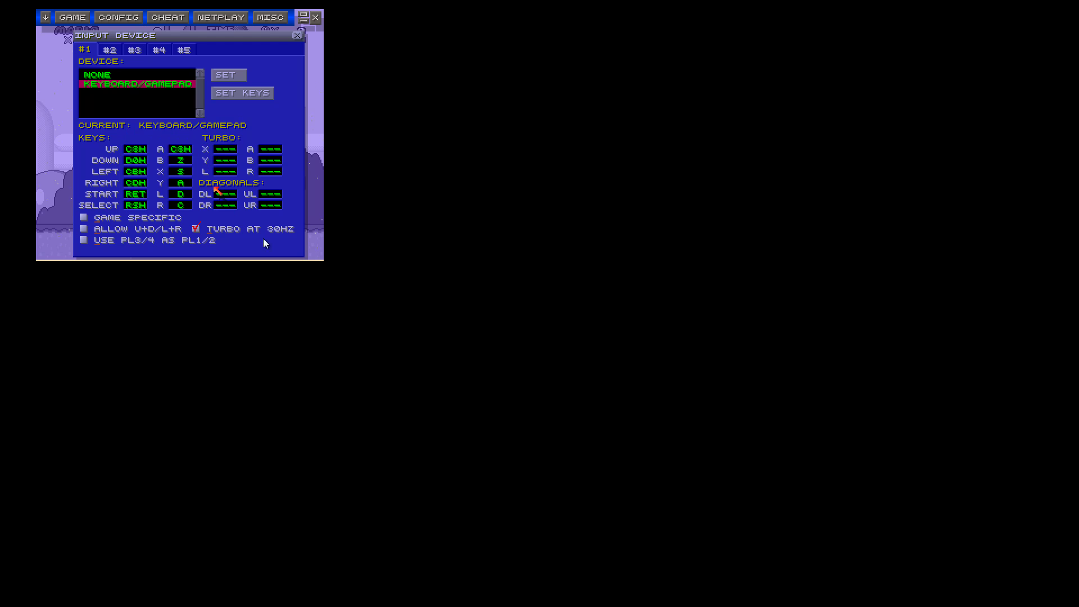
click(180, 160)
key(Down)
click(180, 171)
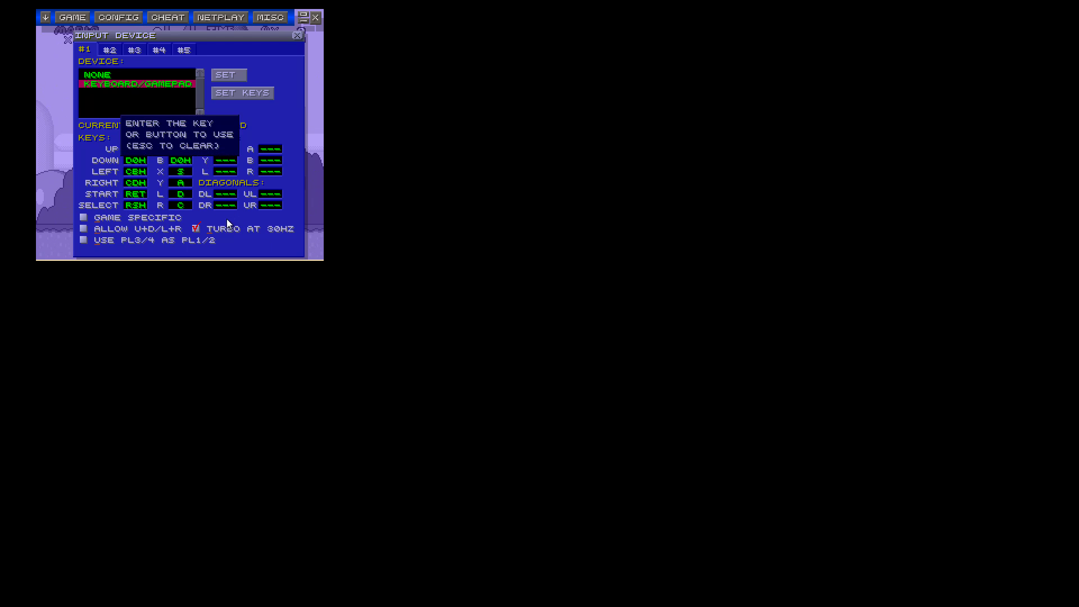
key(Left)
click(180, 183)
key(Right)
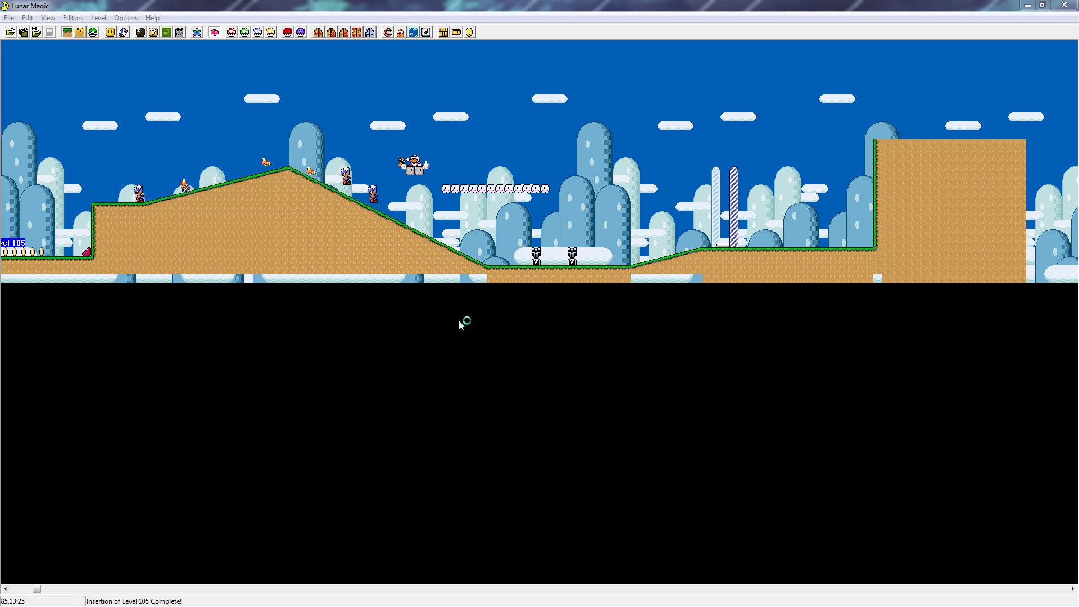
Lower the upper edge of the cliff wall near the level entrance by one tile
click(96, 217)
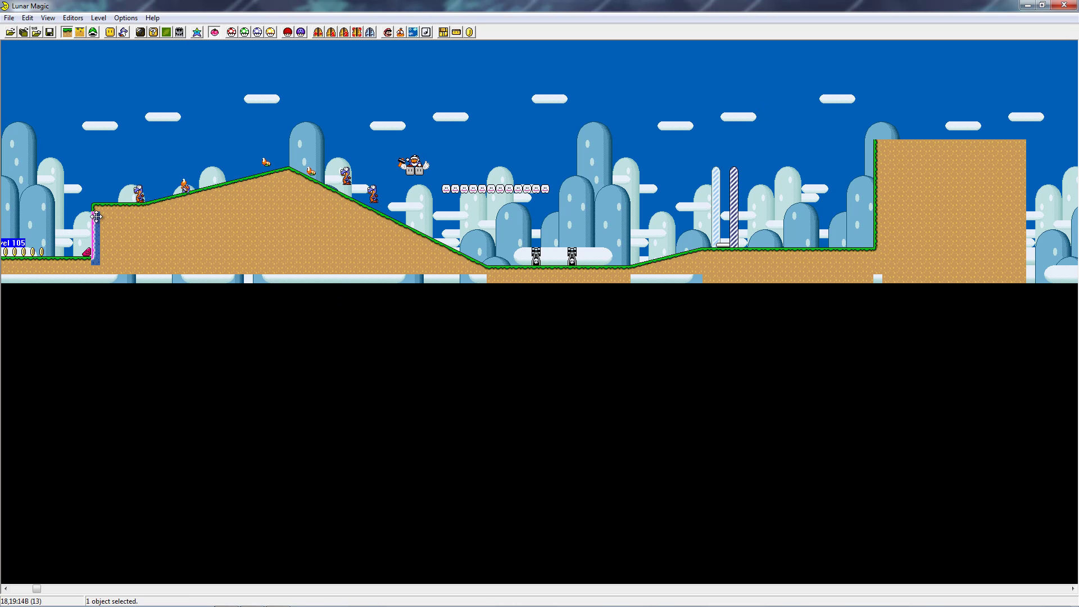
click(96, 210)
click(87, 243)
click(85, 251)
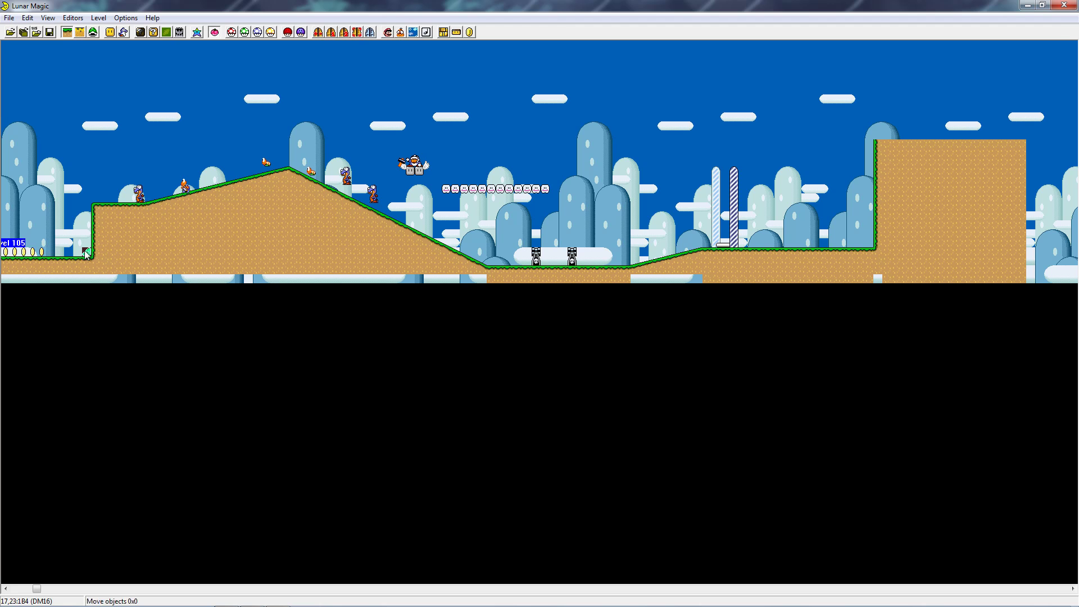
click(94, 213)
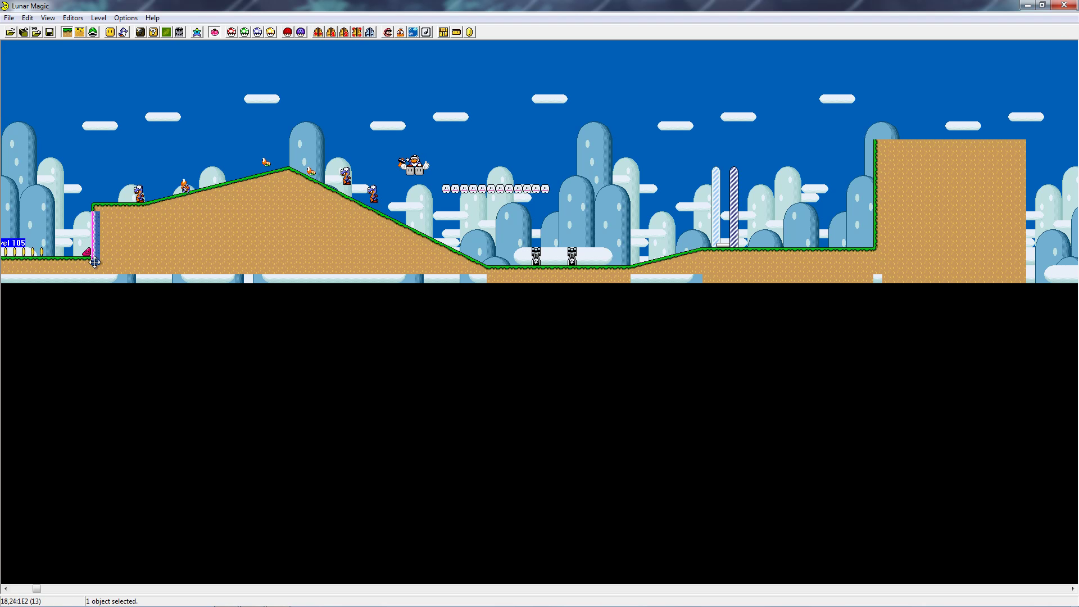
drag(95, 253, 96, 245)
click(95, 209)
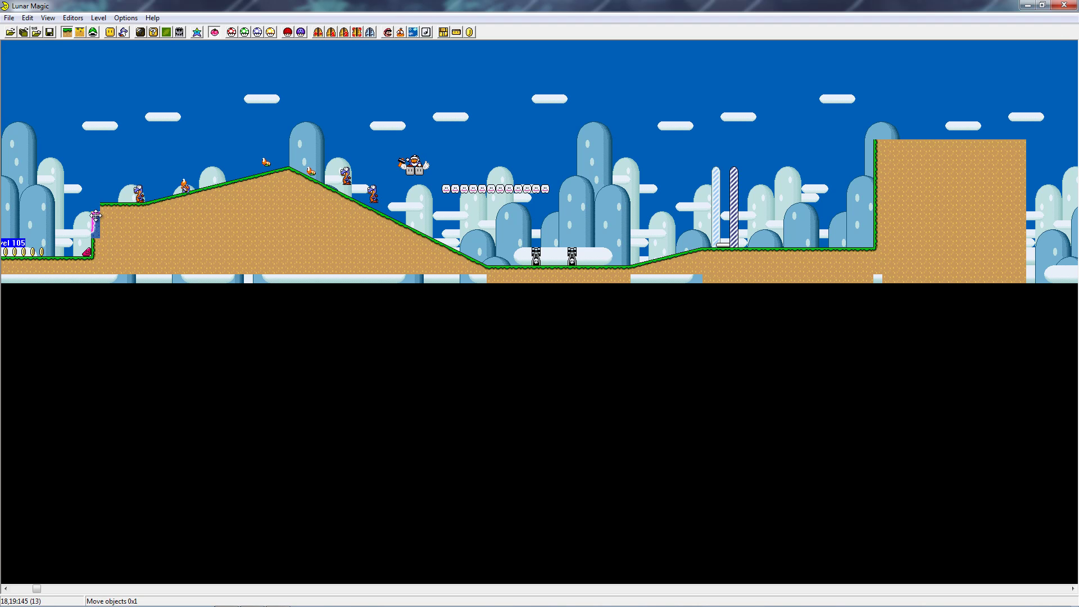
Lower the flat ledge above the cliff and the hill's ascending slope by one tile to match the shorter wall
click(104, 206)
drag(104, 206, 160, 212)
click(97, 206)
click(259, 204)
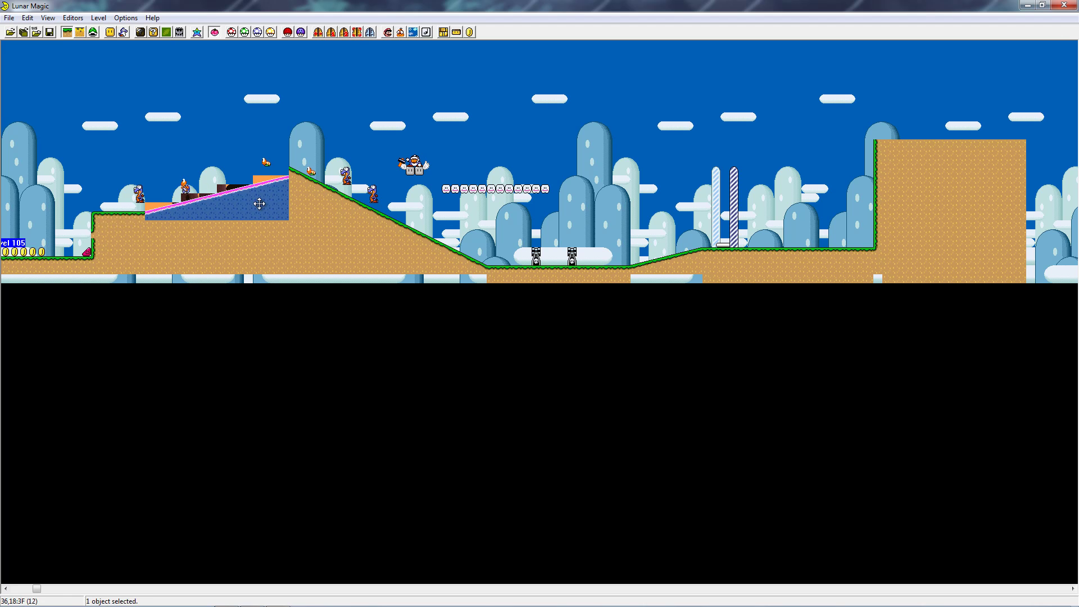
Lower the hill's descending slope by one tile and extend the valley floor back to meet its foot
click(310, 192)
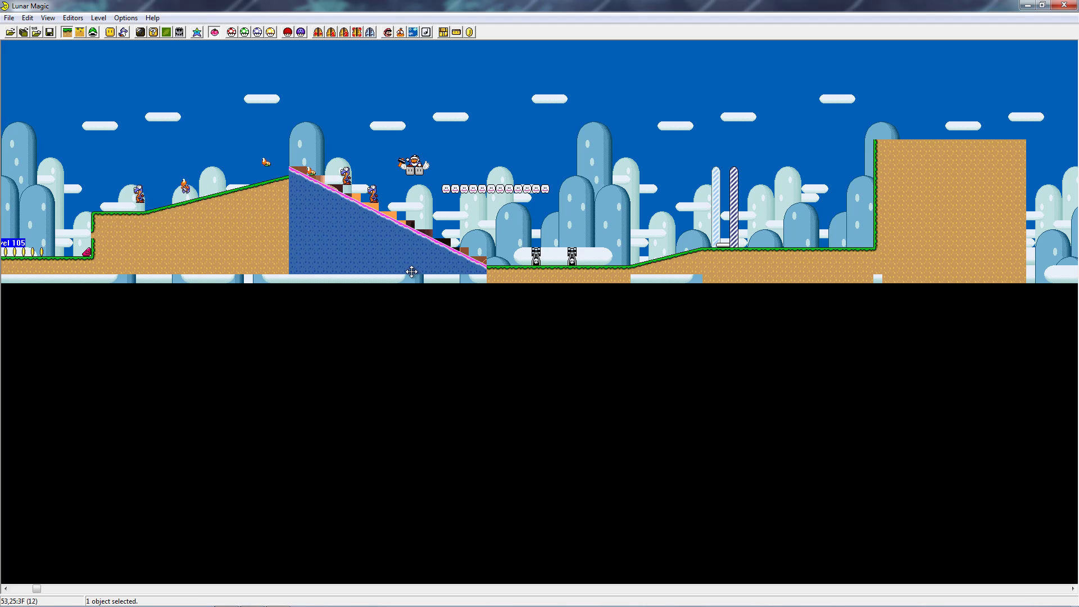
drag(412, 272, 398, 246)
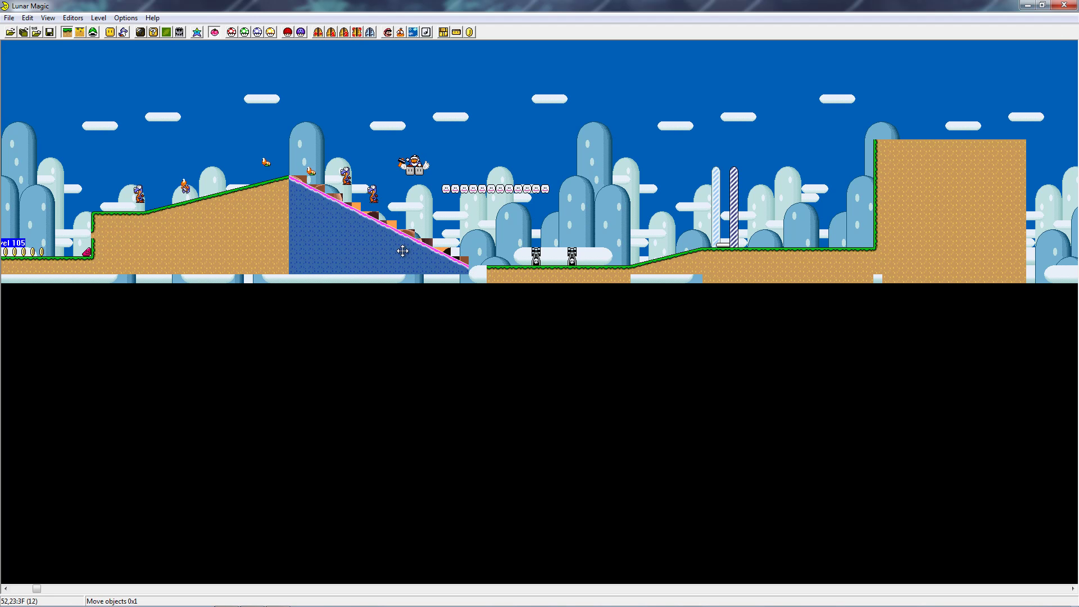
click(513, 248)
mouse_move(501, 270)
mouse_down()
mouse_move(485, 270)
mouse_move(509, 271)
mouse_up()
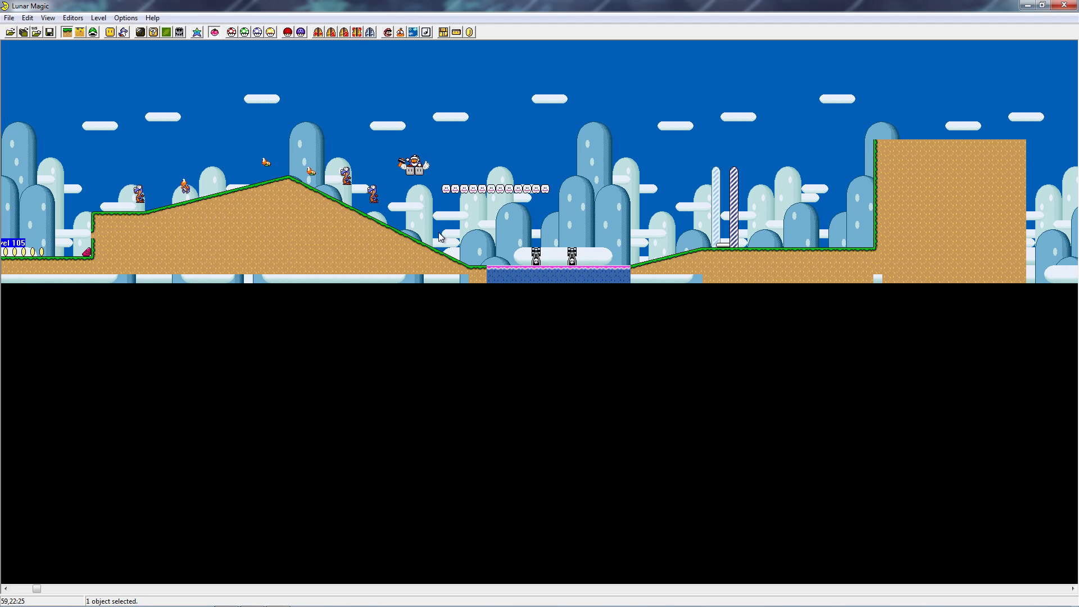
Close the gap in the cliff wall's edge and delete the triangle block at its foot
click(440, 232)
click(96, 242)
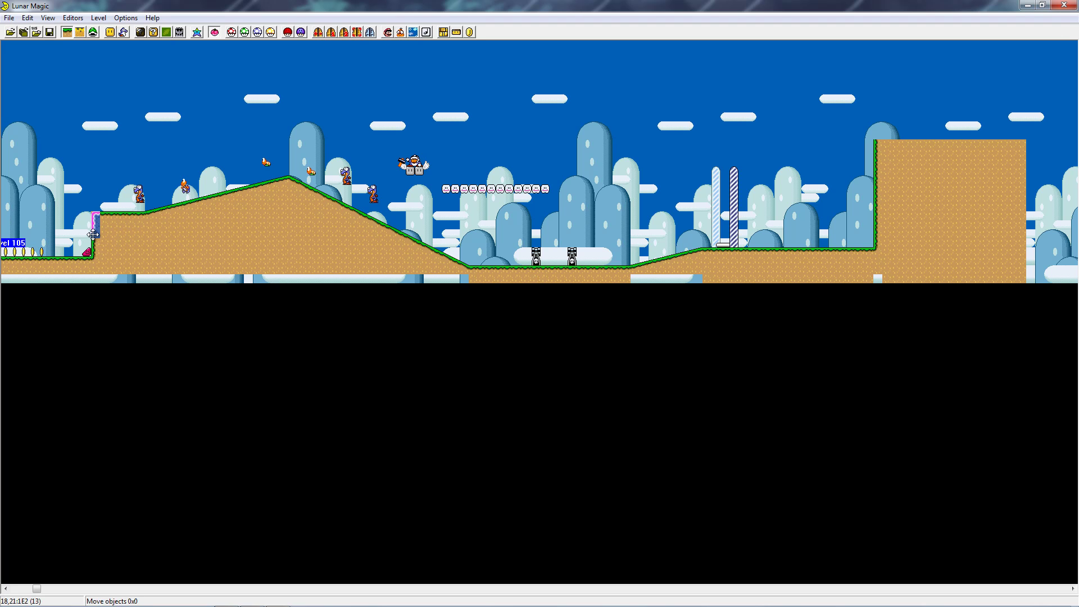
drag(96, 246, 97, 247)
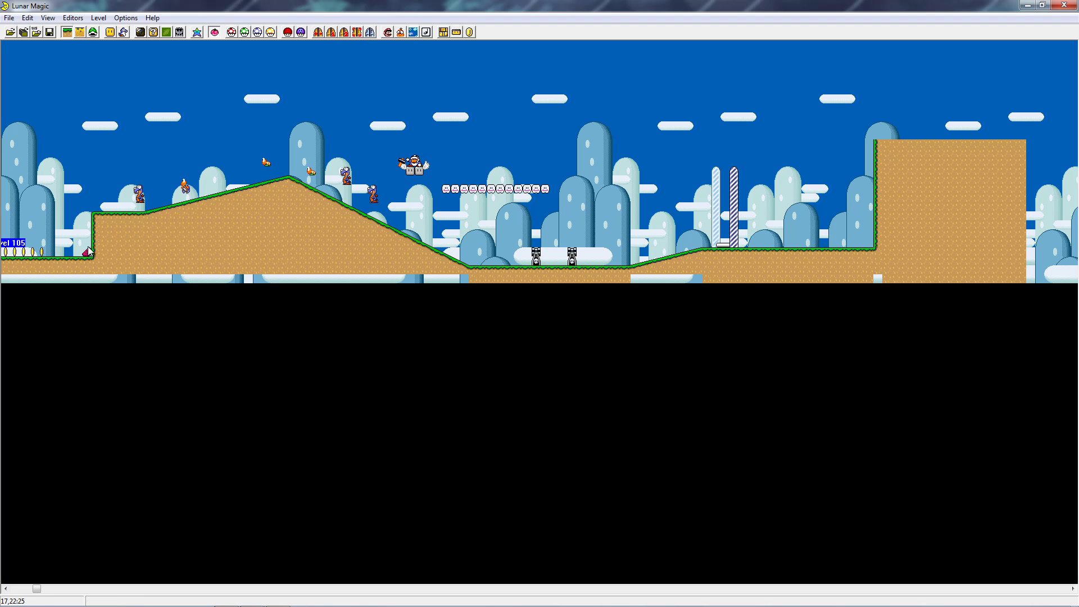
key(Delete)
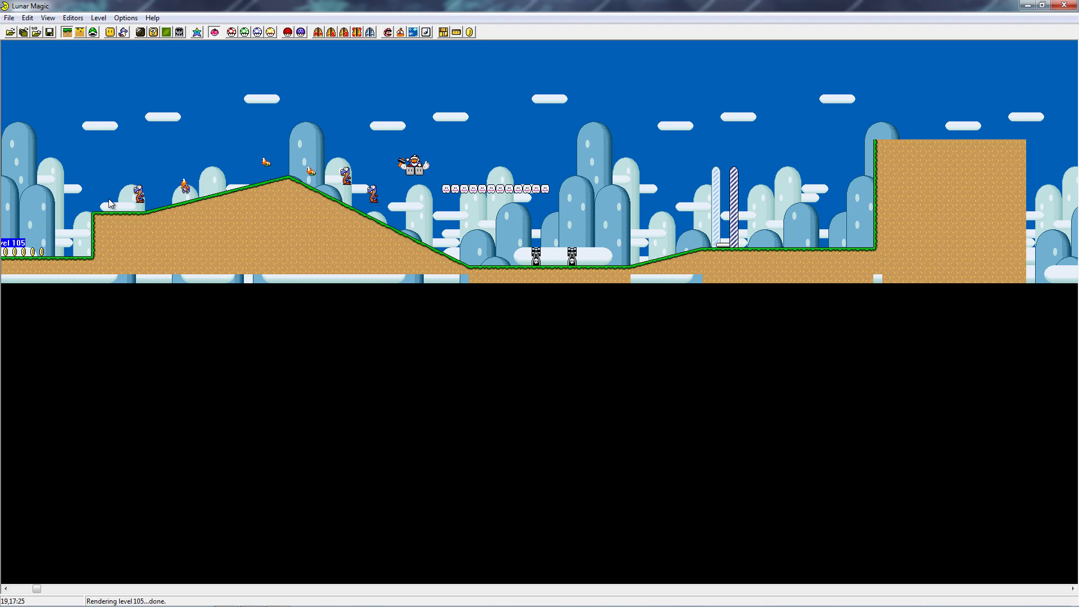
Save the revised level 105 to the ROM and run it in the emulator again
click(50, 32)
click(9, 18)
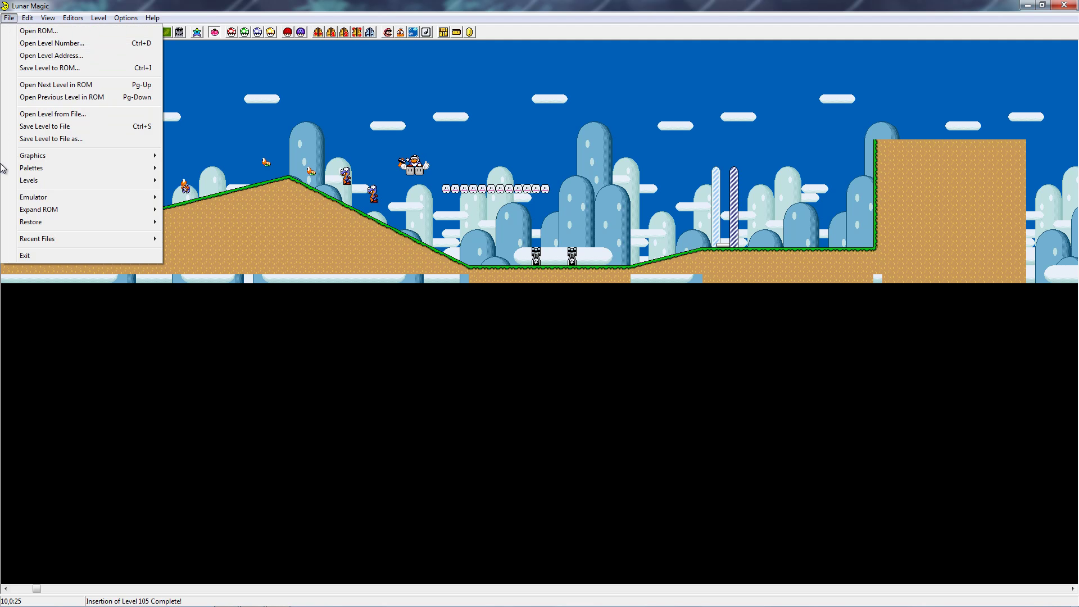
mouse_move(164, 197)
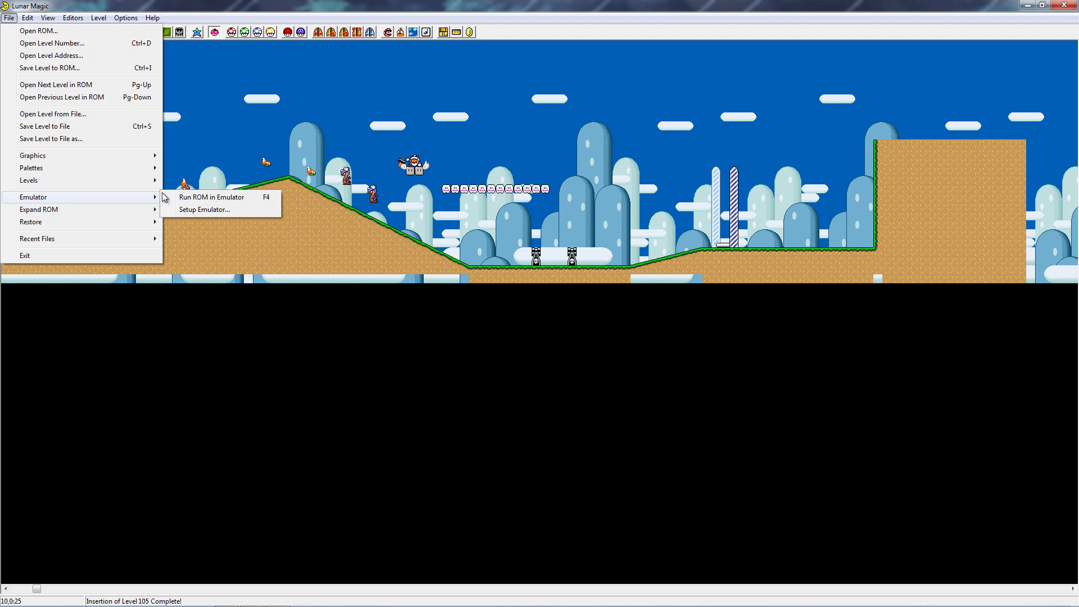
click(208, 201)
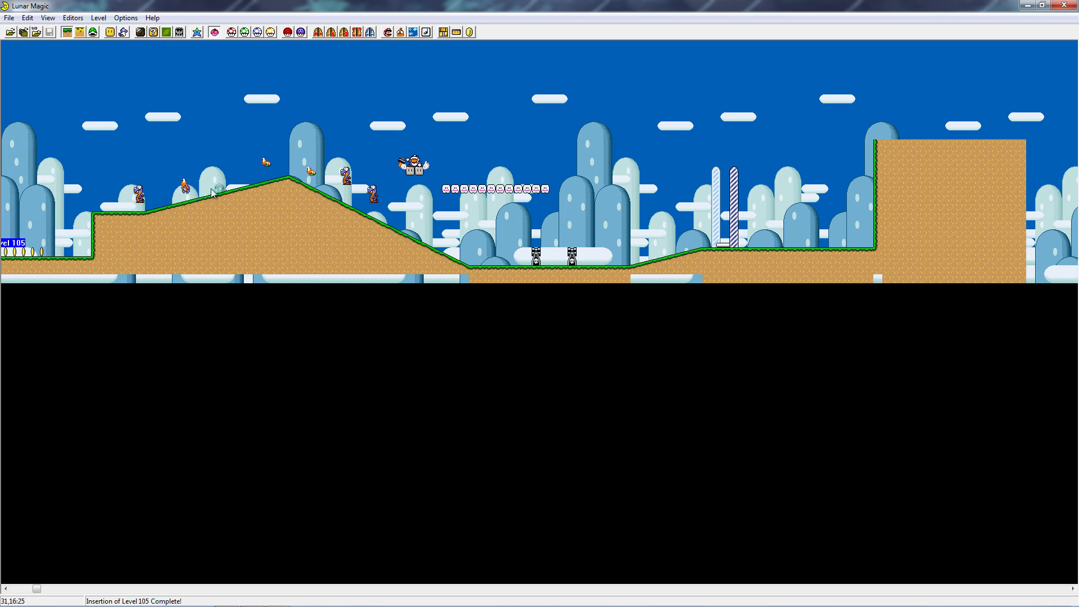